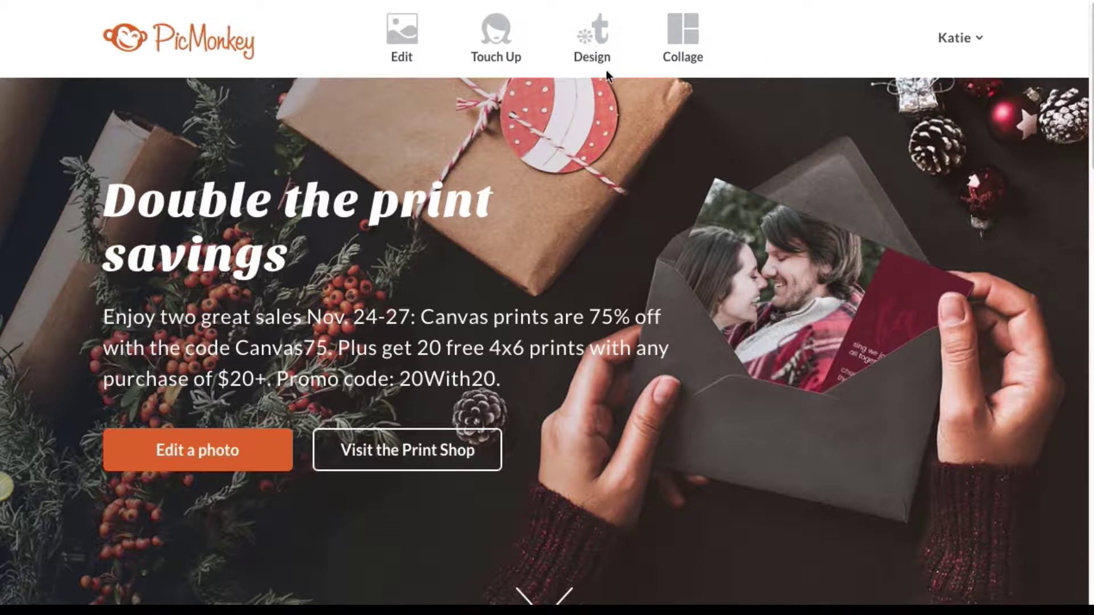
# Start a new custom-size design
pyautogui.click(601, 42)
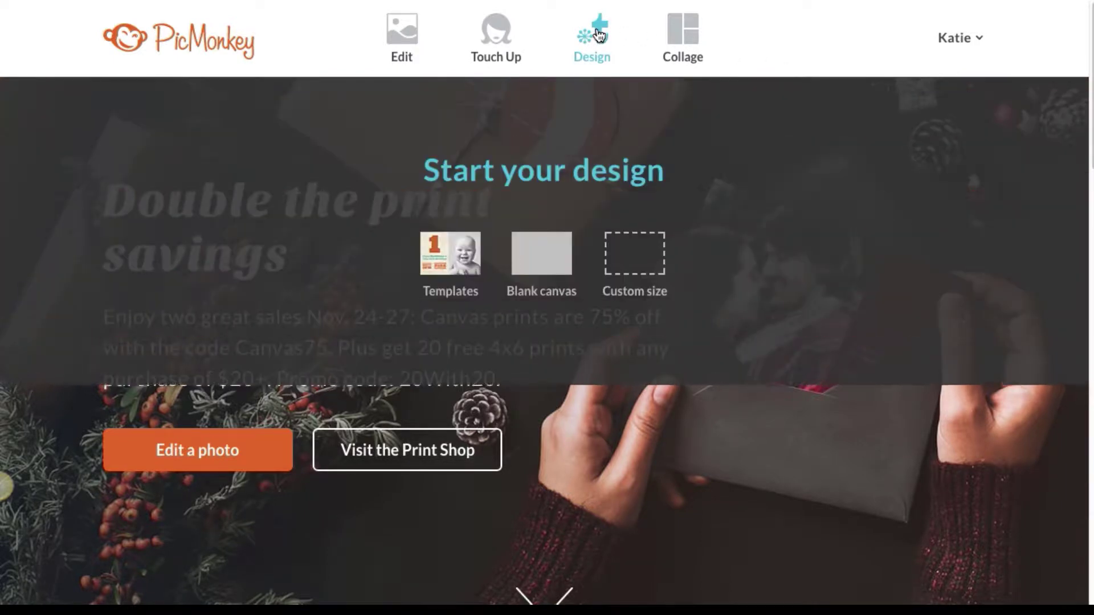
pyautogui.click(627, 269)
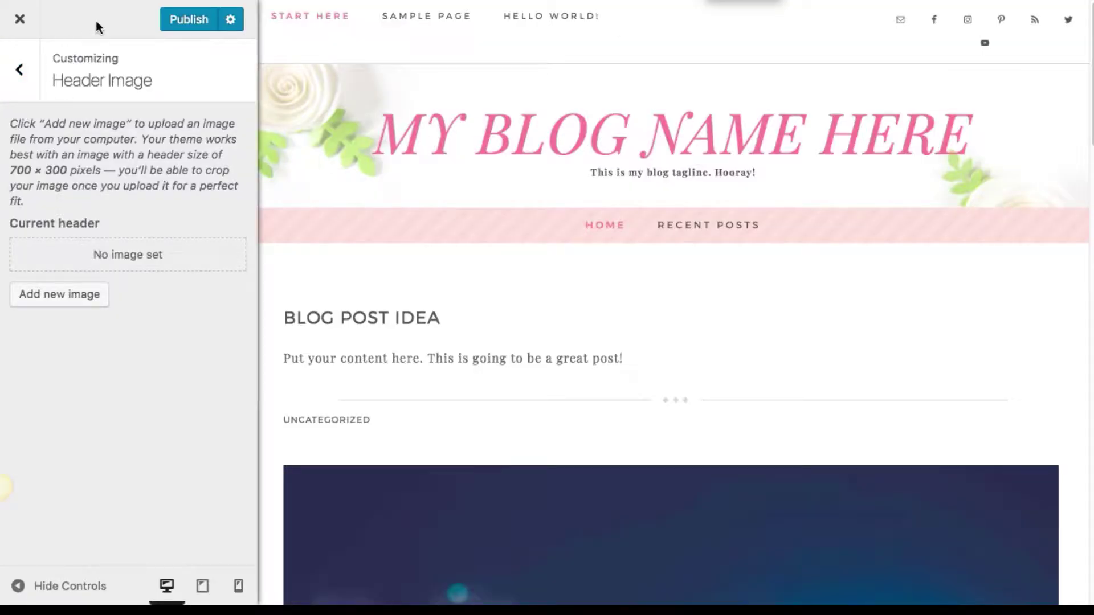
# Switch to the WordPress customizer and reopen the Header Image settings to check the recommended header size
pyautogui.click(19, 69)
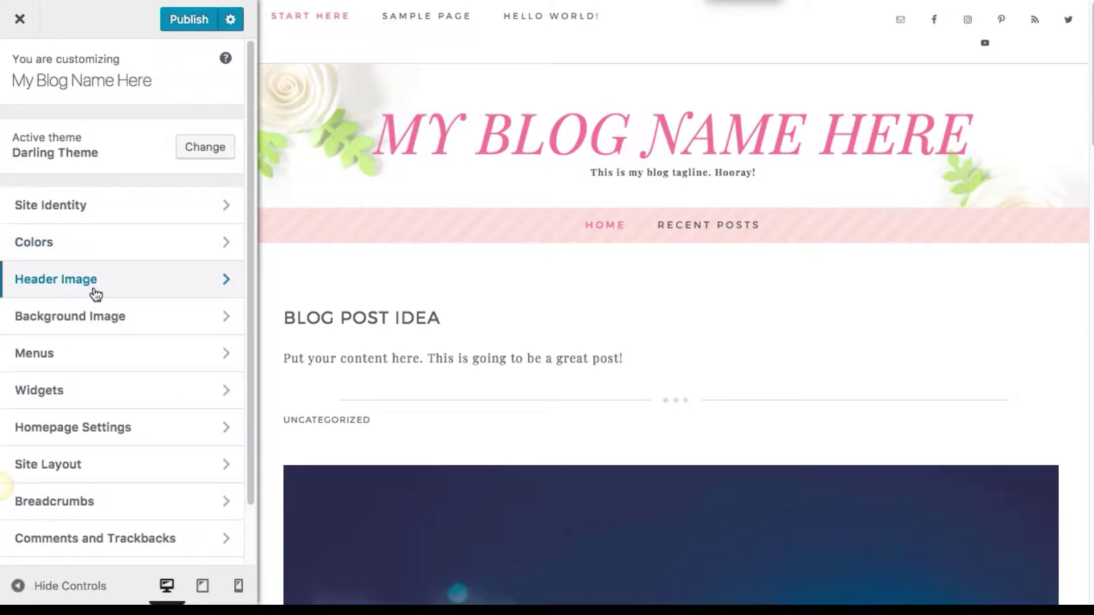
pyautogui.click(231, 284)
pyautogui.moveTo(9, 169); pyautogui.dragTo(67, 166)
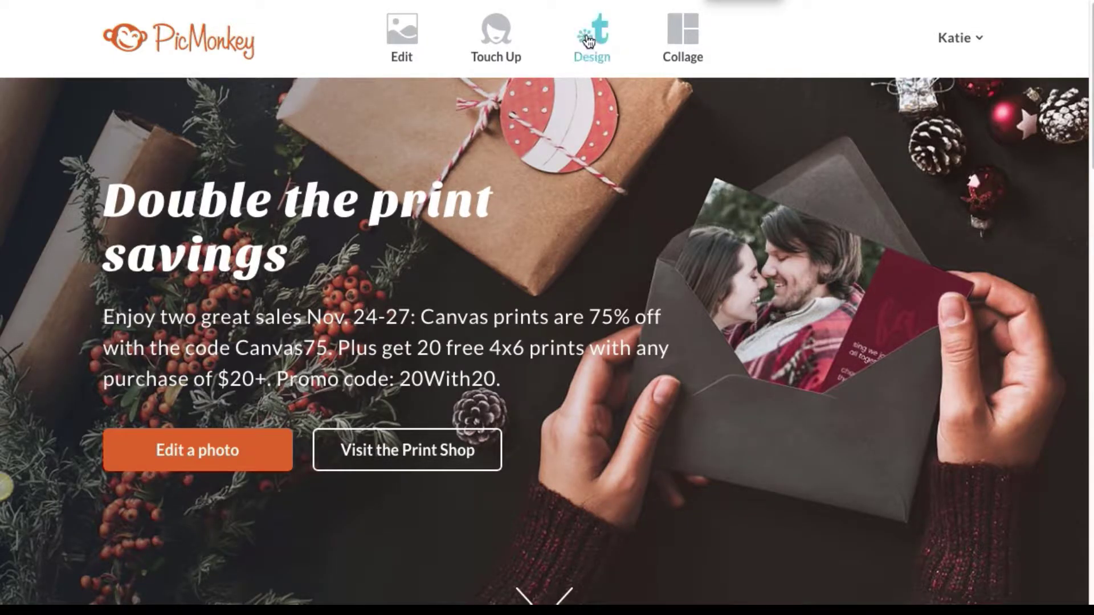
# Return to PicMonkey and create a custom blank canvas of 700 × 300 pixels
pyautogui.moveTo(587, 40)
pyautogui.click(397, 257)
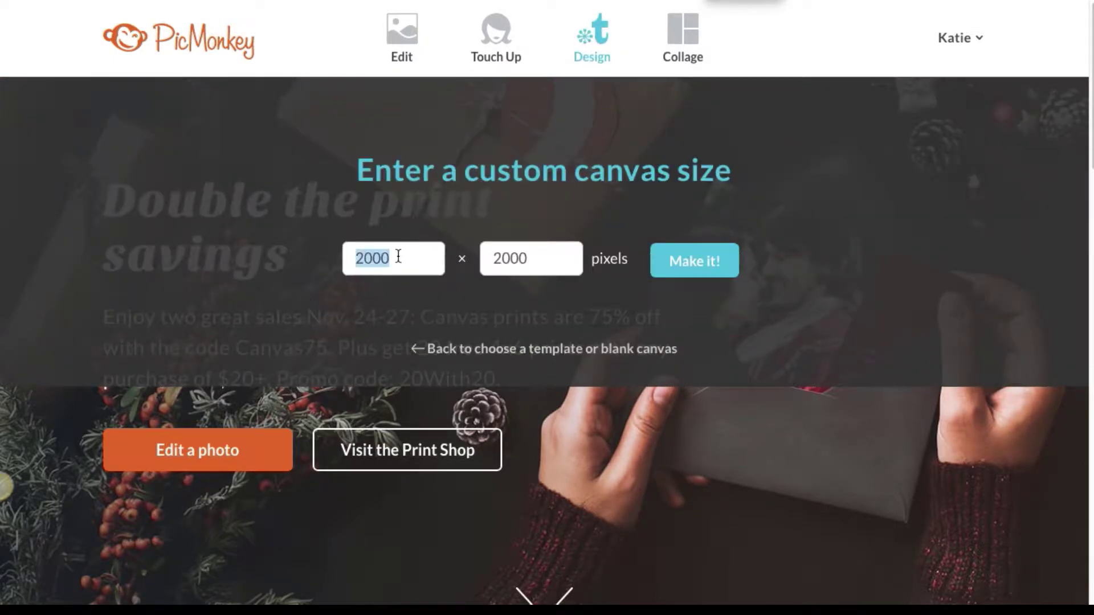
pyautogui.write('700')
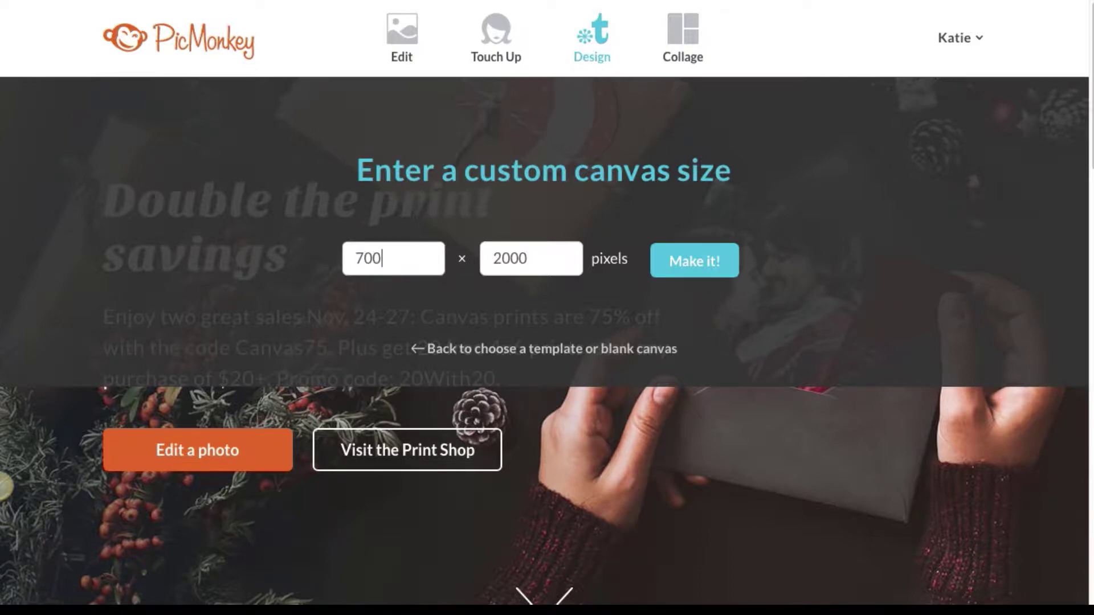
pyautogui.click(497, 259)
pyautogui.doubleClick(496, 259)
pyautogui.write('300')
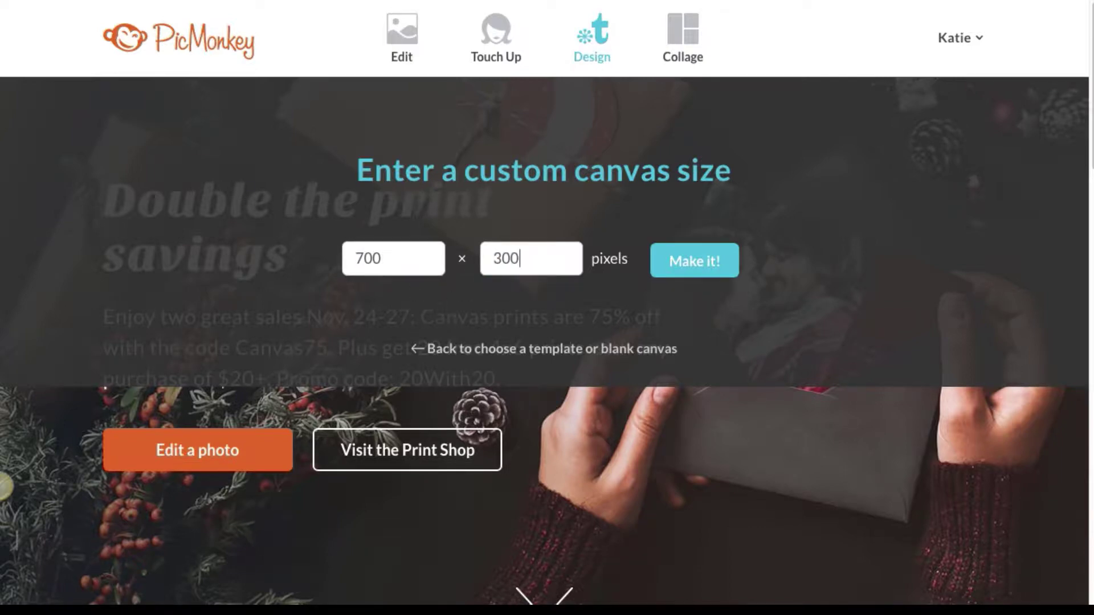
pyautogui.click(676, 274)
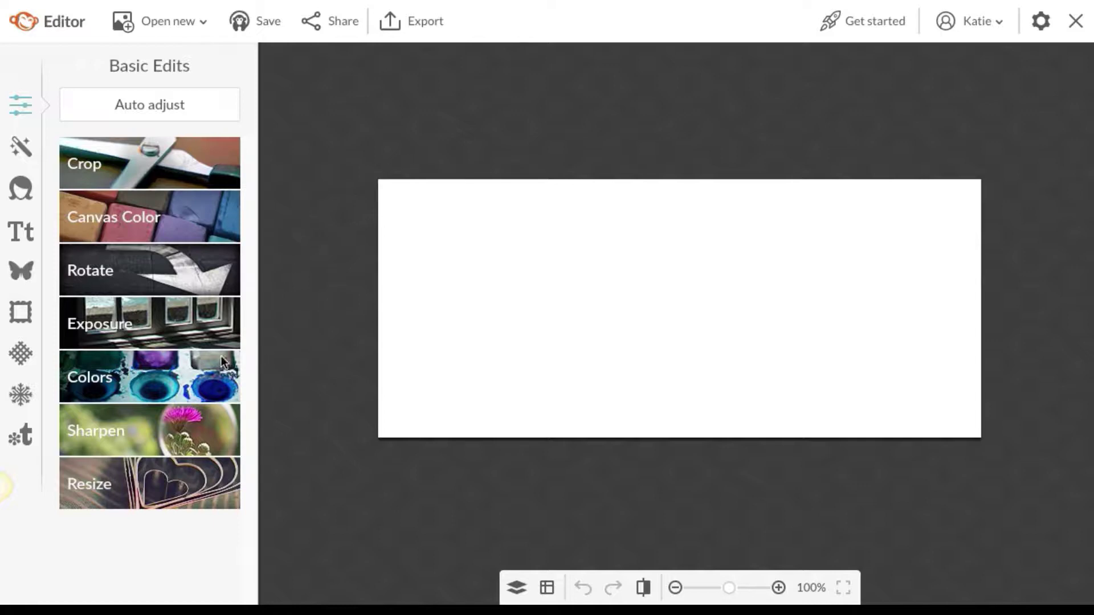
# Browse the available frames and preview the Drop Shadow frame on the blank canvas
pyautogui.click(14, 312)
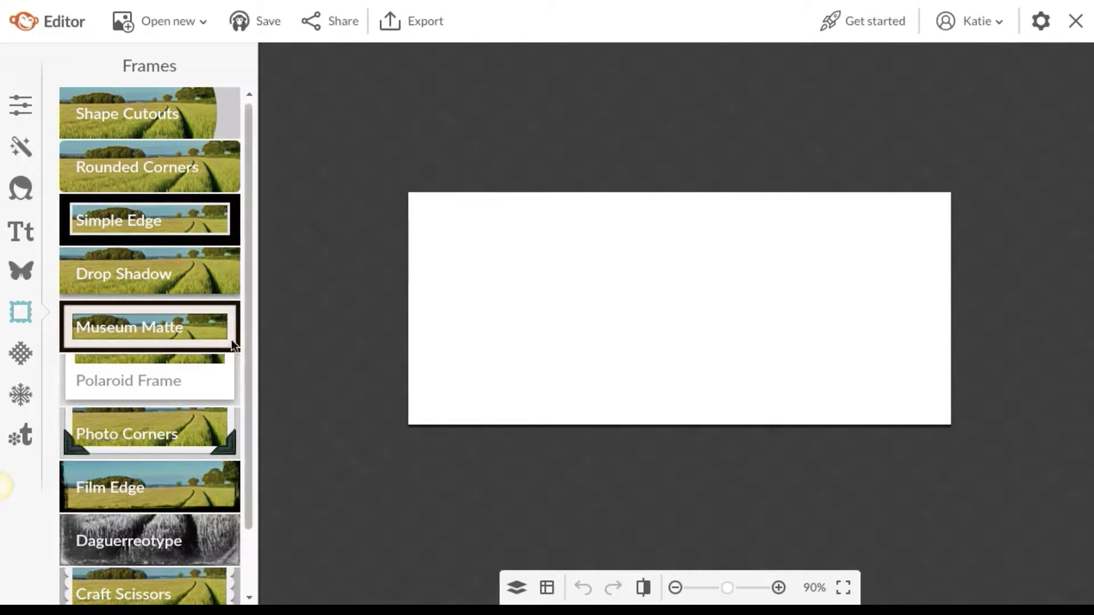
pyautogui.scroll(-1, 145, 390)
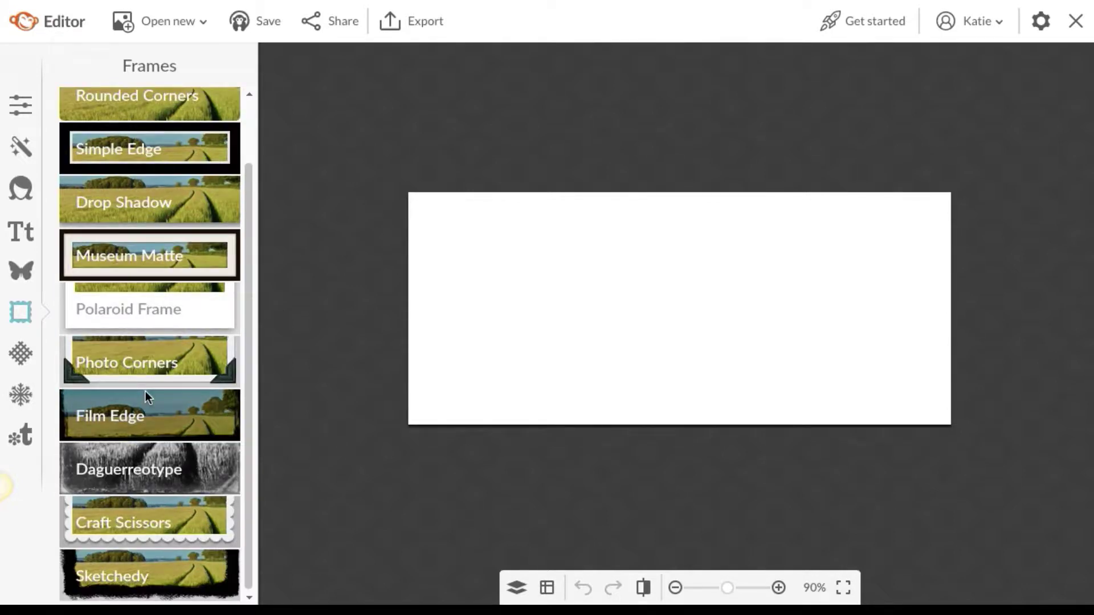
pyautogui.scroll(1, 147, 391)
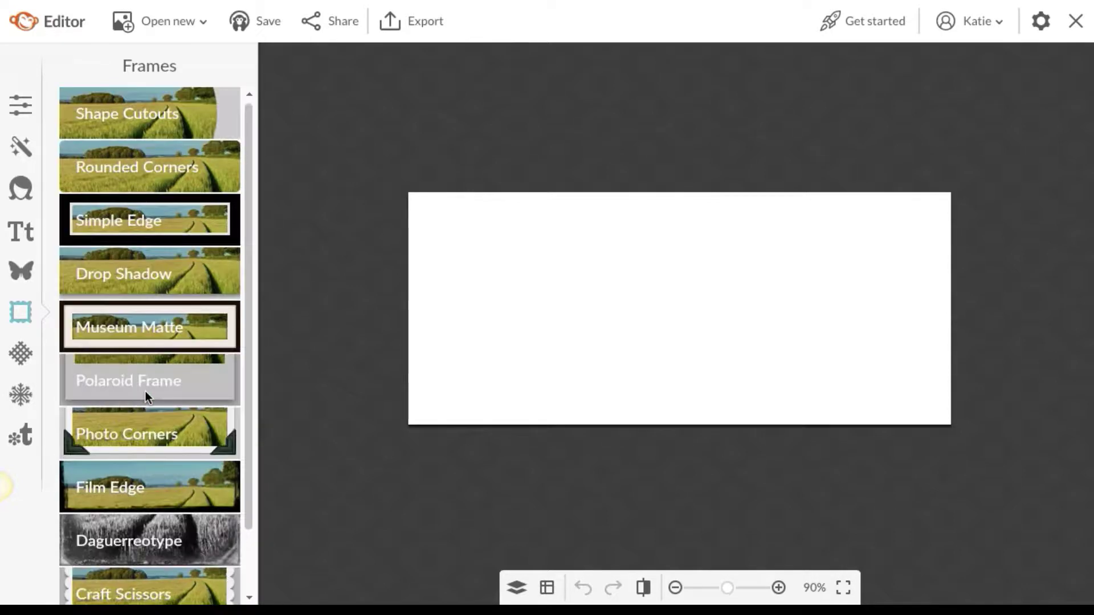
pyautogui.click(147, 325)
pyautogui.click(159, 273)
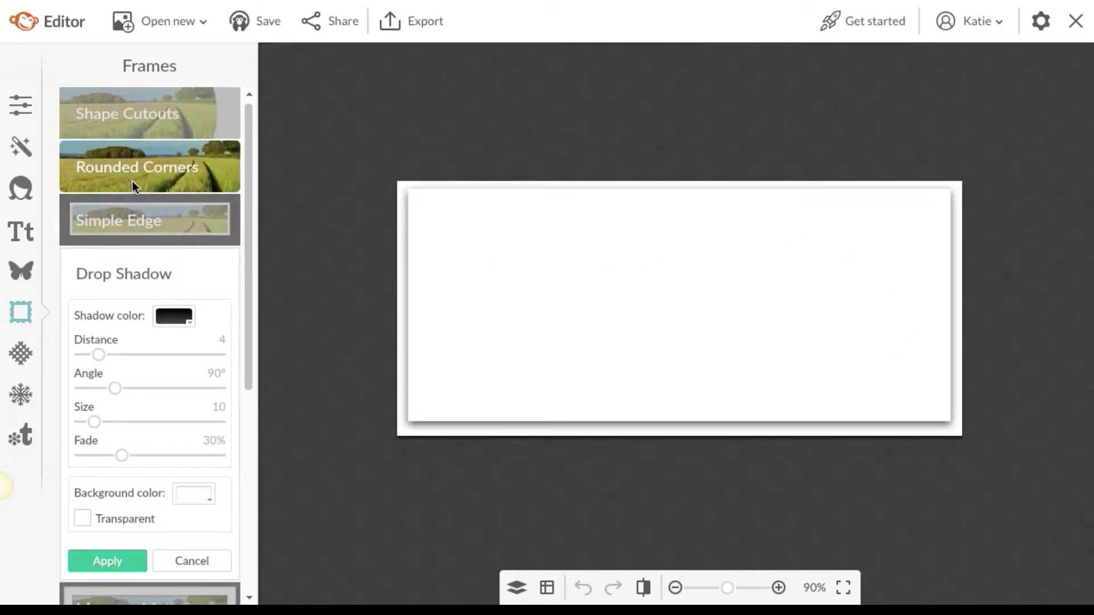
# Try the Rounded Corners frame with a smaller corner radius and discard it
pyautogui.click(154, 170)
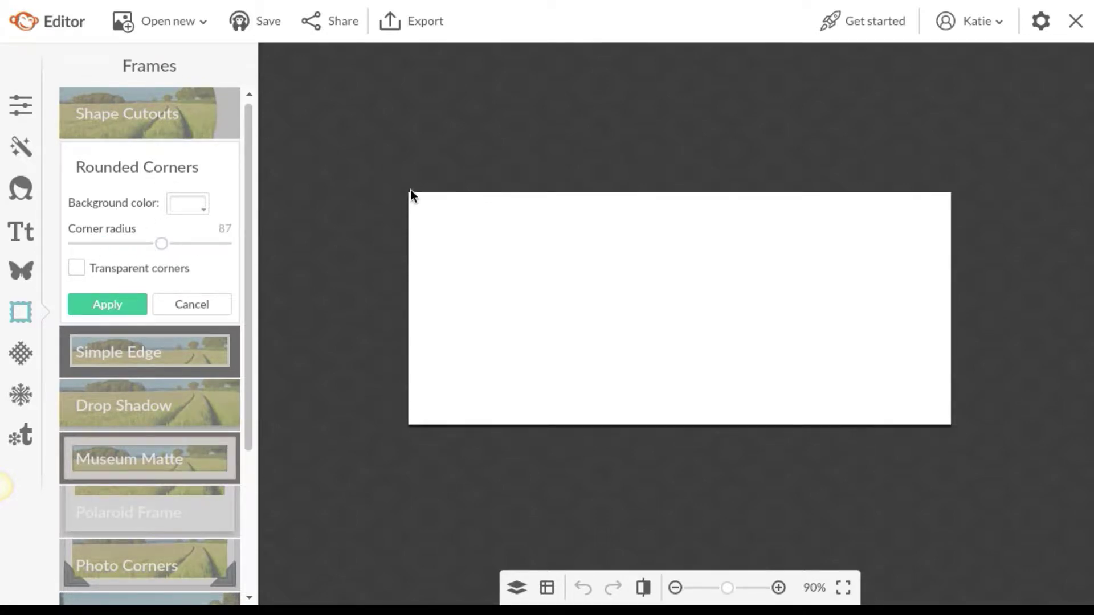
pyautogui.moveTo(172, 244); pyautogui.dragTo(110, 249)
pyautogui.click(186, 306)
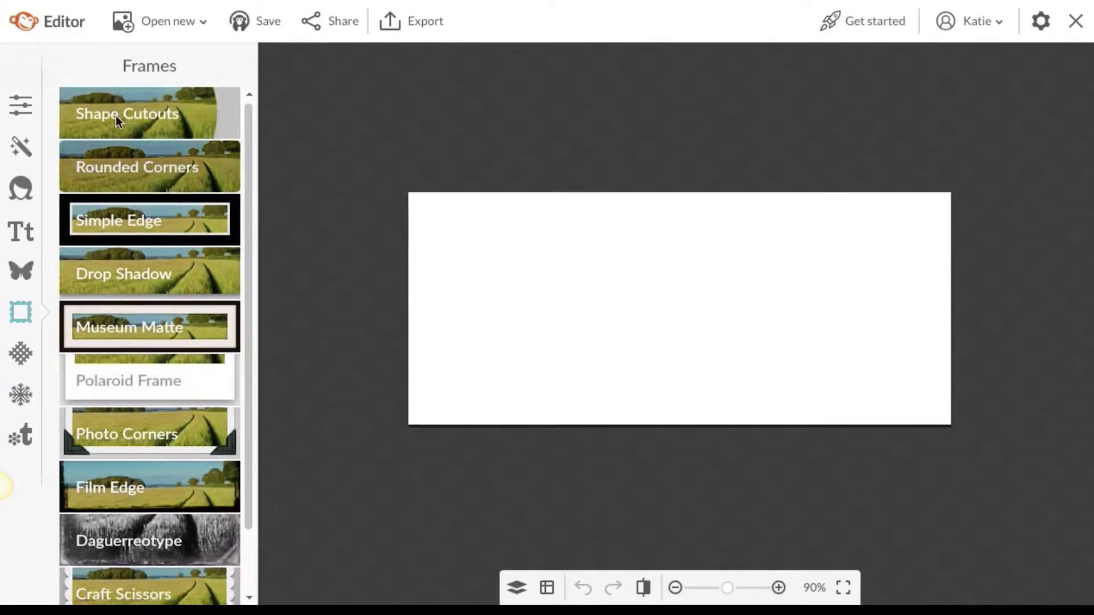
# Preview the circular Shape Cutouts frame on the canvas and discard it
pyautogui.click(115, 115)
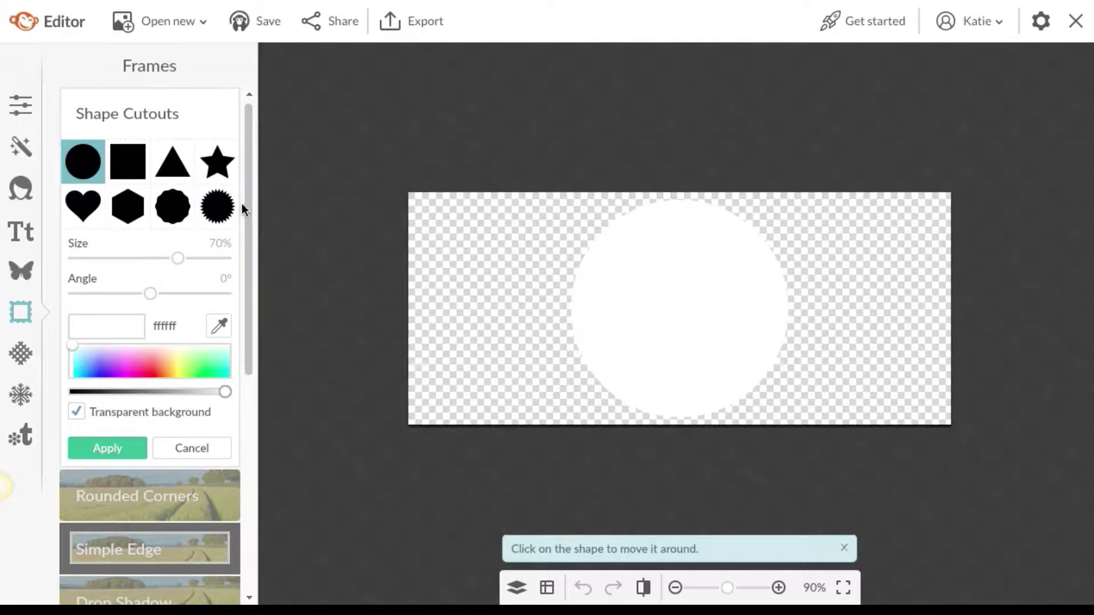
pyautogui.moveTo(245, 190); pyautogui.dragTo(248, 167)
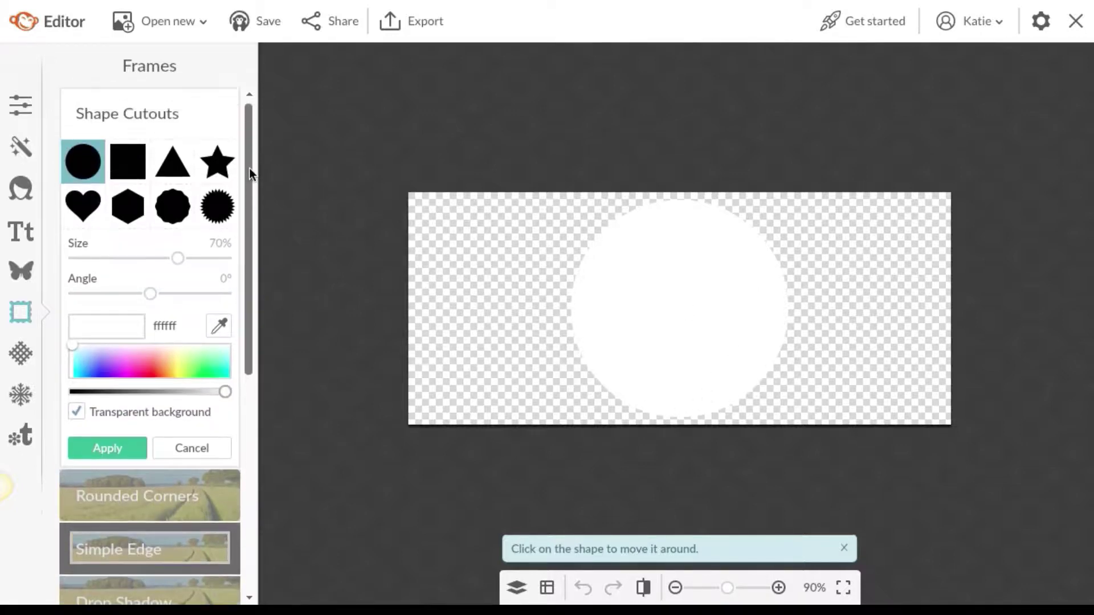
pyautogui.click(190, 446)
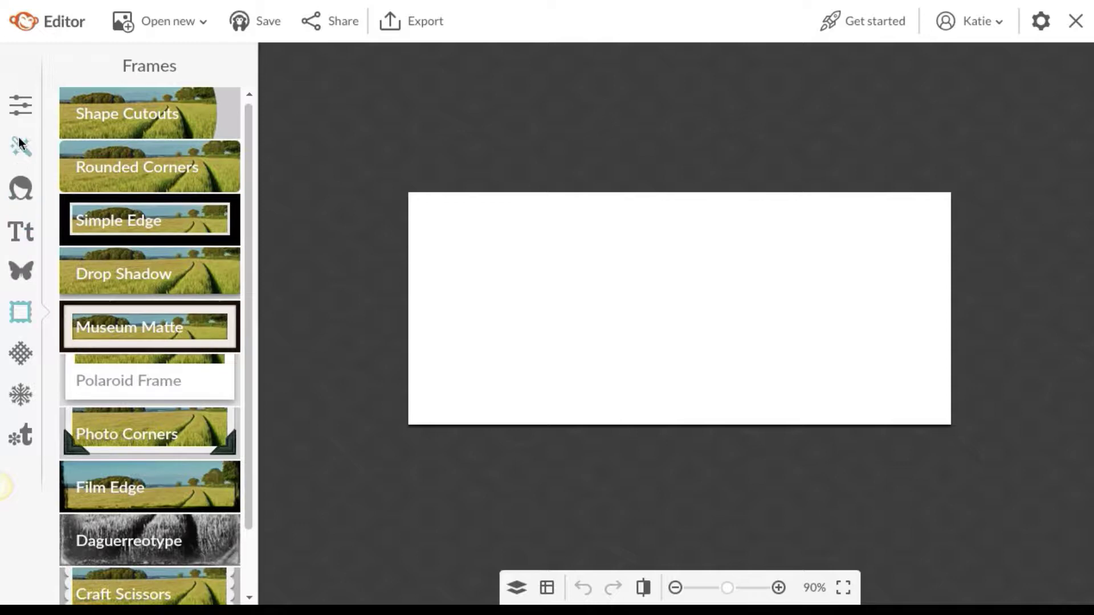
# Add a geometric rectangle overlay and enlarge it to nearly fill the canvas, leaving a narrow margin all around
pyautogui.click(18, 273)
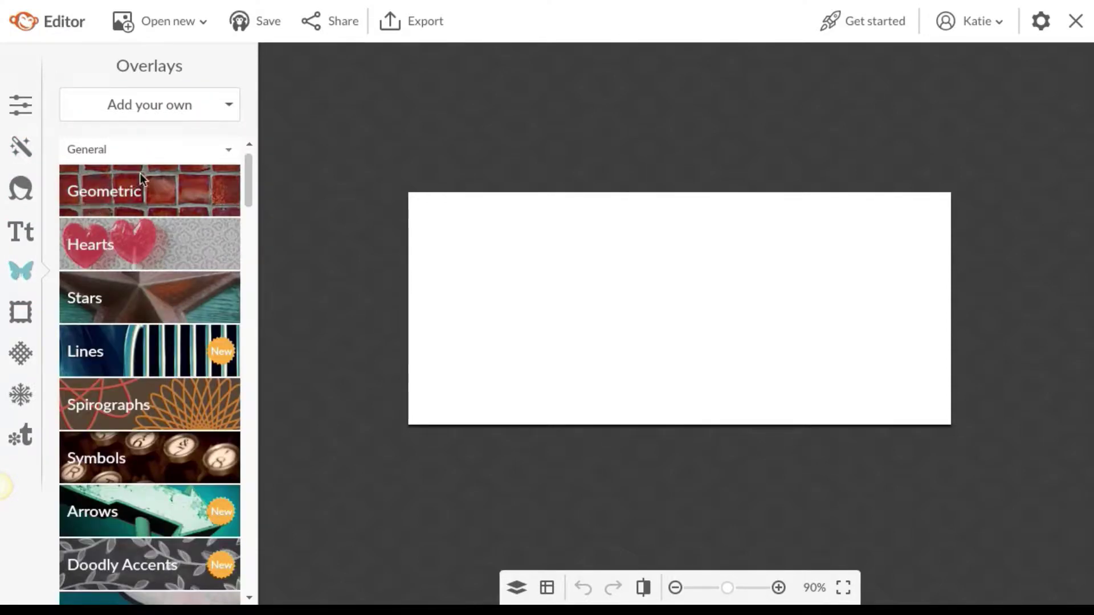
pyautogui.click(106, 190)
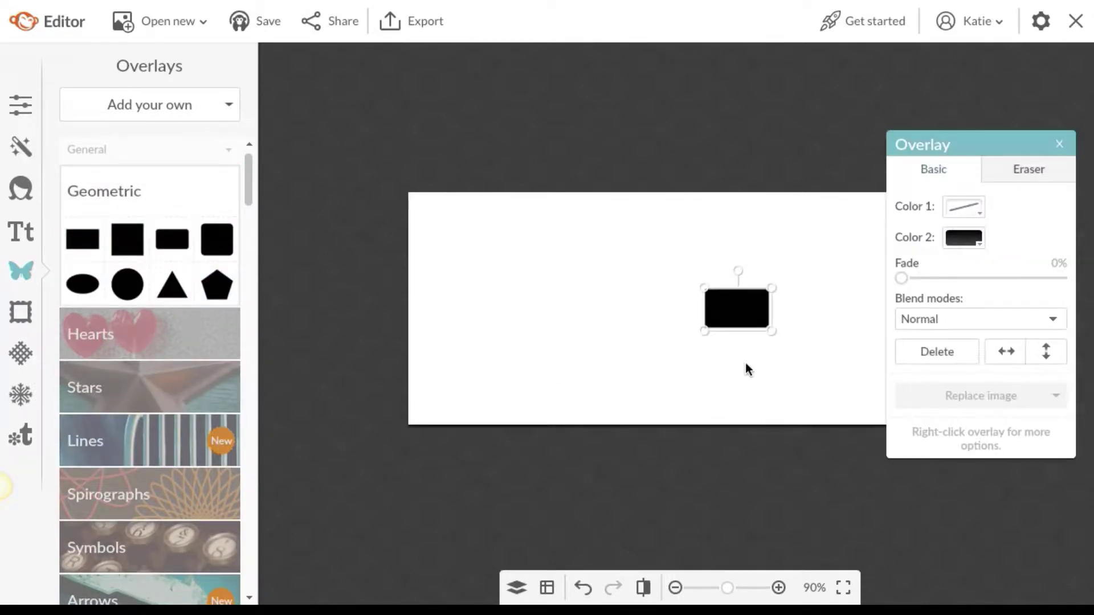
pyautogui.moveTo(749, 313); pyautogui.dragTo(940, 423)
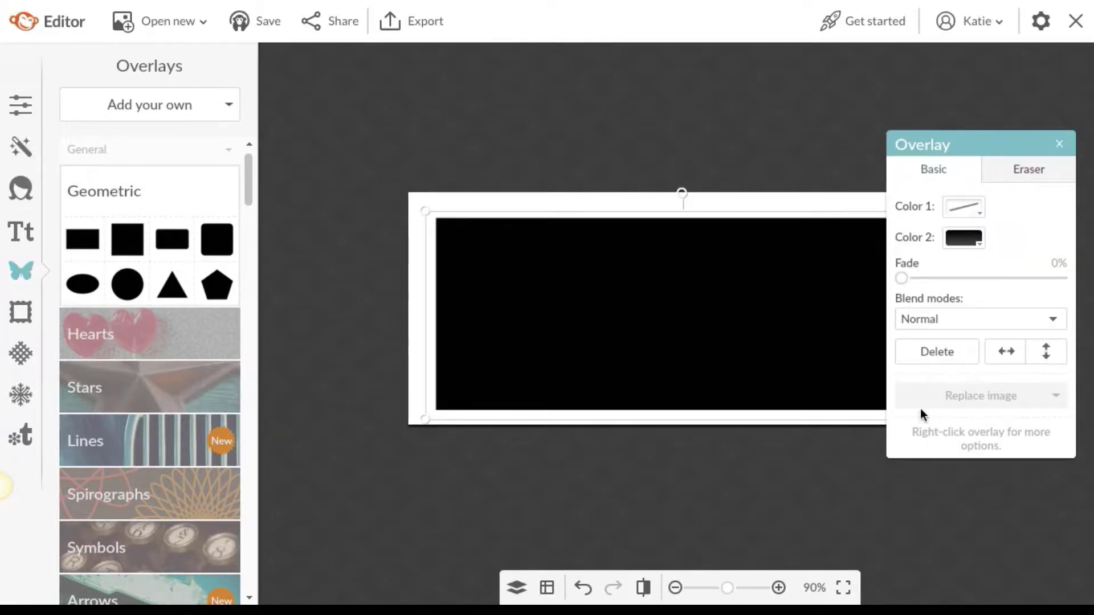
# Give the rectangle a muted brownish-purple outline and set its fill color to ffffff
pyautogui.click(977, 211)
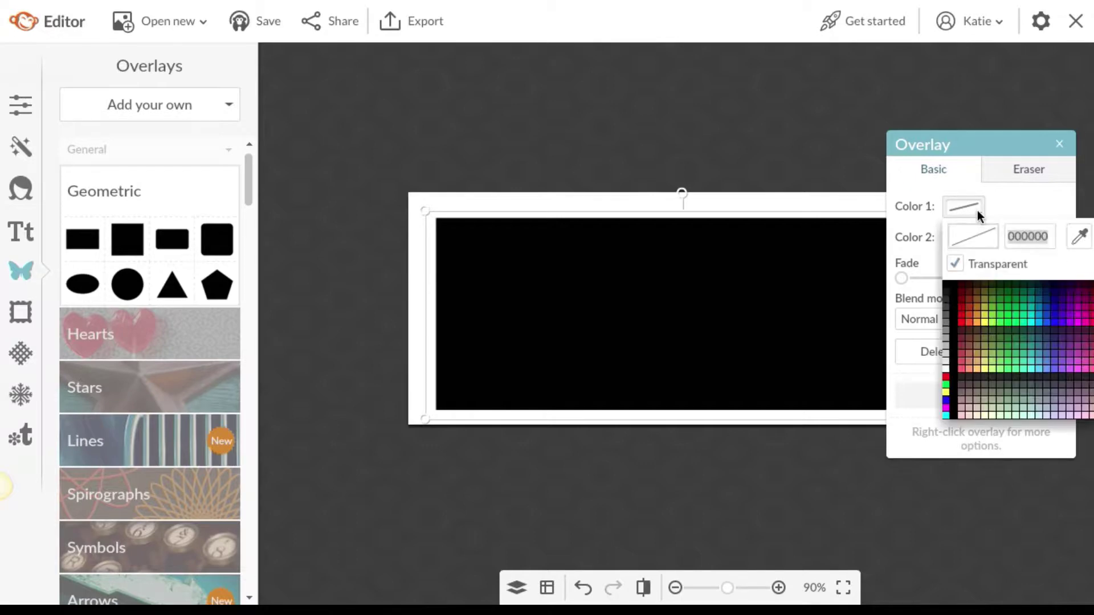
pyautogui.click(963, 381)
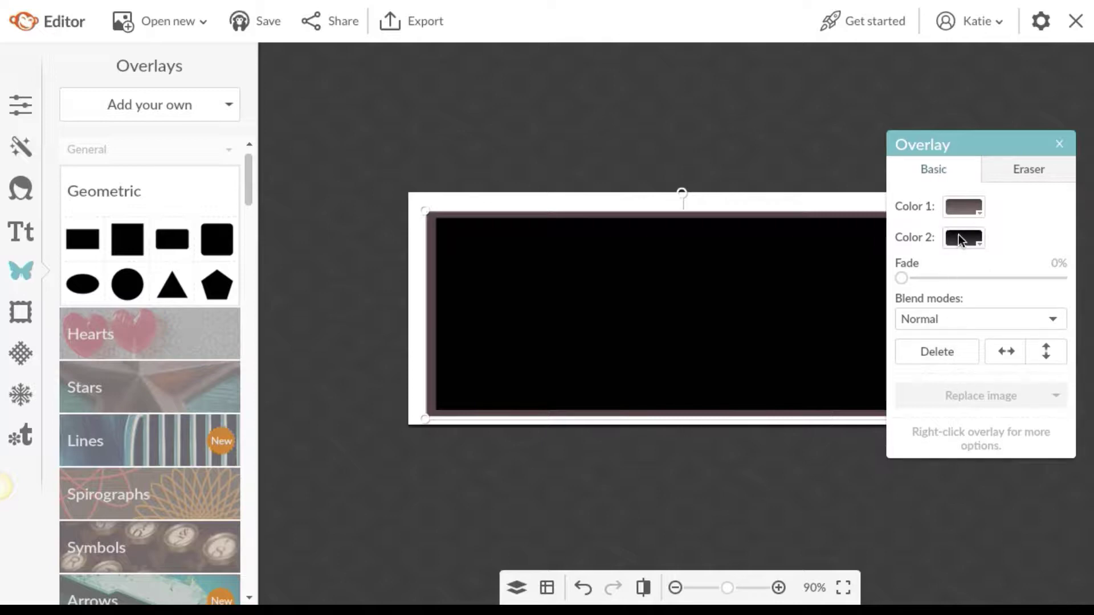
pyautogui.click(973, 241)
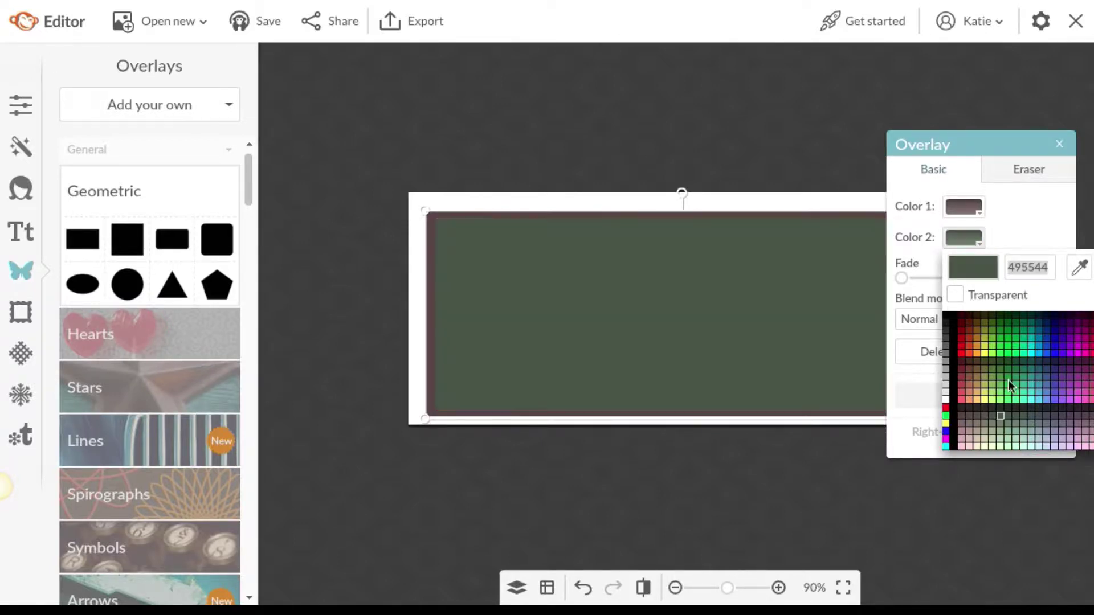
pyautogui.doubleClick(1036, 266)
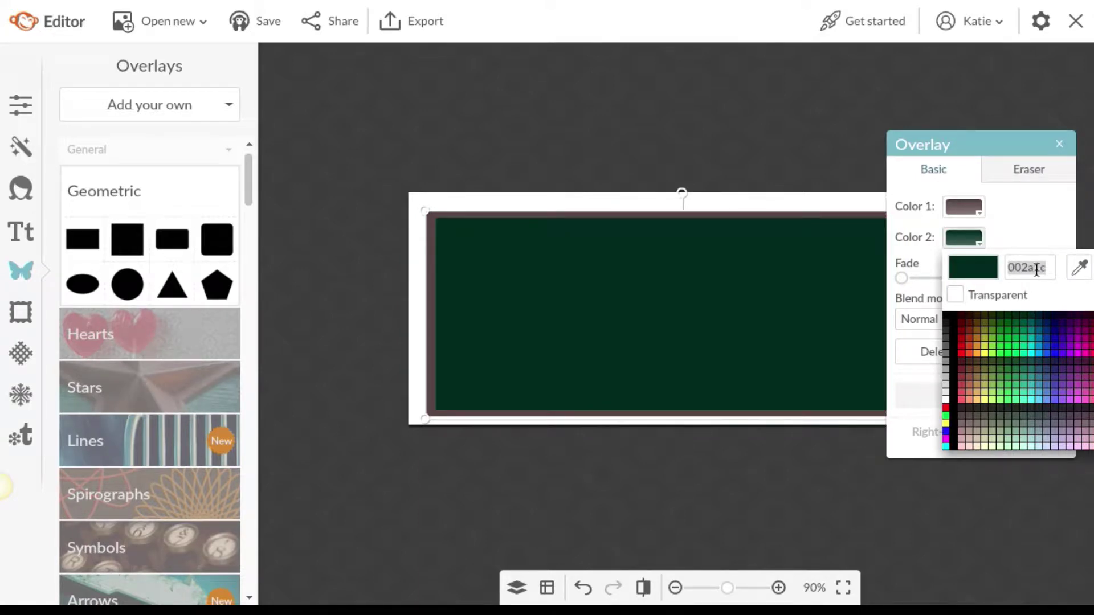
pyautogui.write('ffffff')
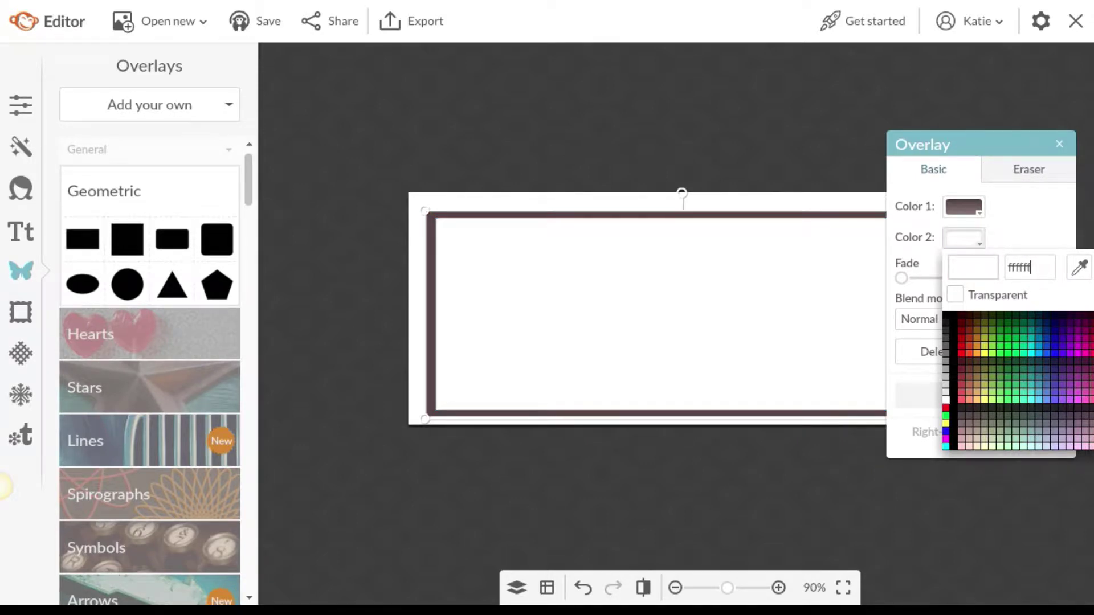
# Nudge the rectangle slightly upward on the canvas and change its outline color to dark gray
pyautogui.click(579, 276)
pyautogui.moveTo(578, 276); pyautogui.dragTo(578, 271)
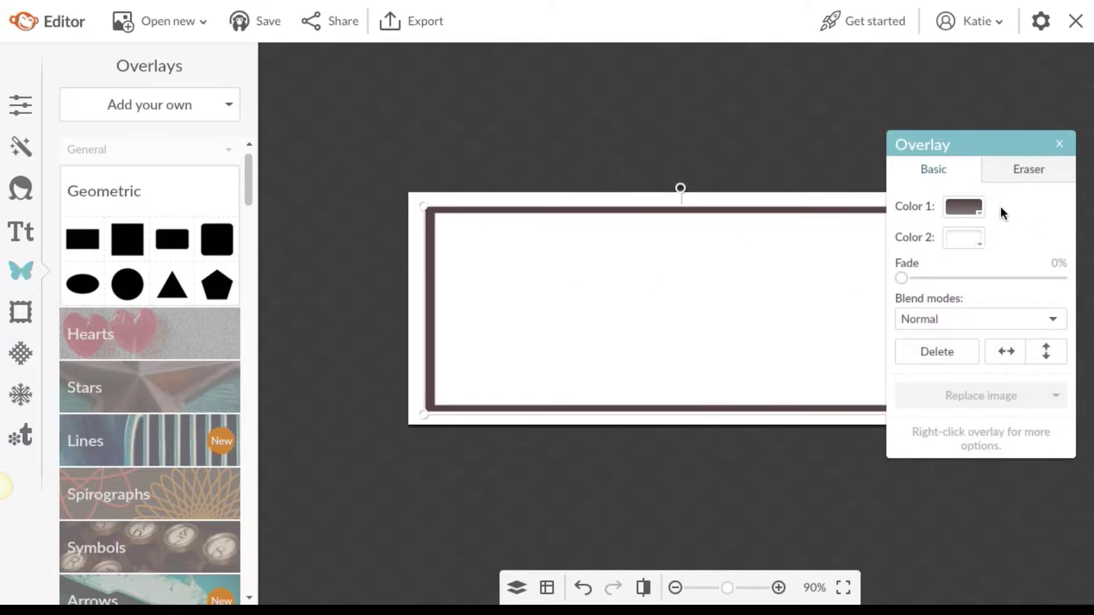
pyautogui.click(968, 209)
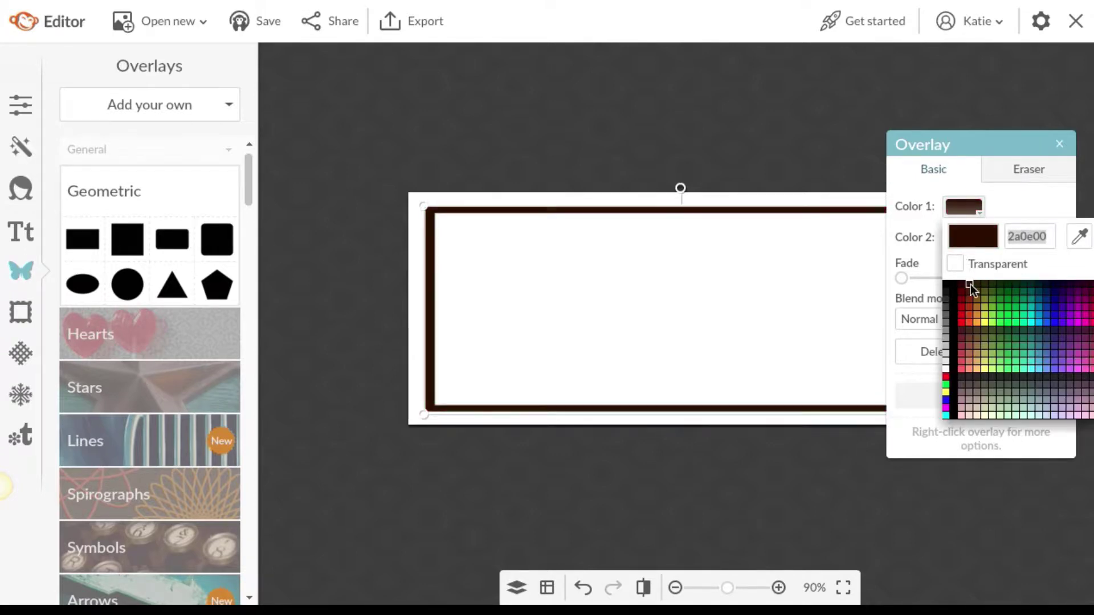
pyautogui.click(946, 315)
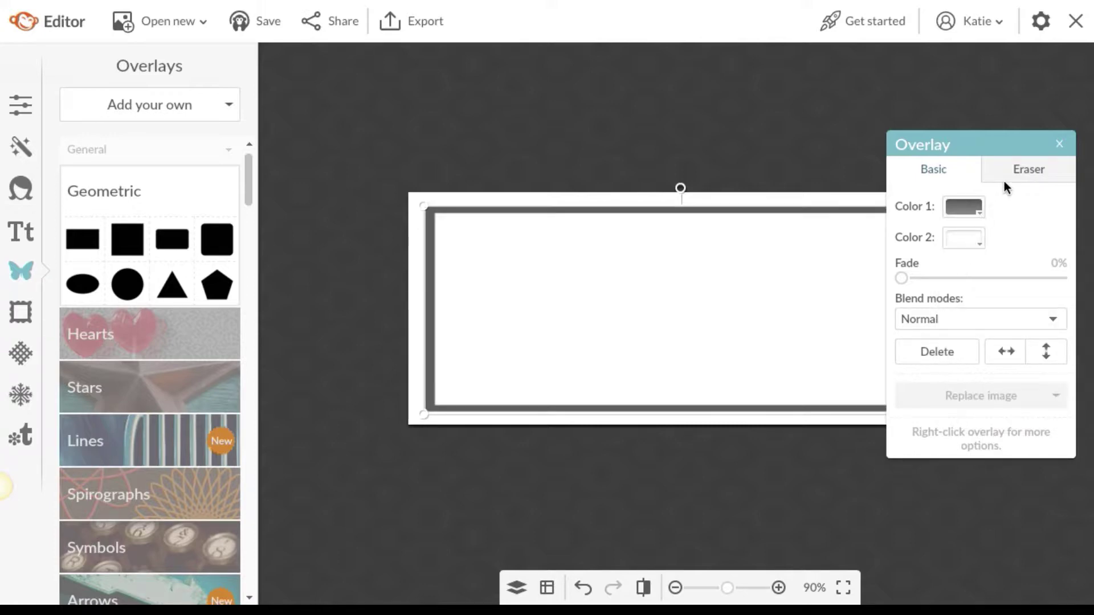
# Examine the eraser and brush options for the rectangle overlay, and close the overlay settings
pyautogui.click(1037, 176)
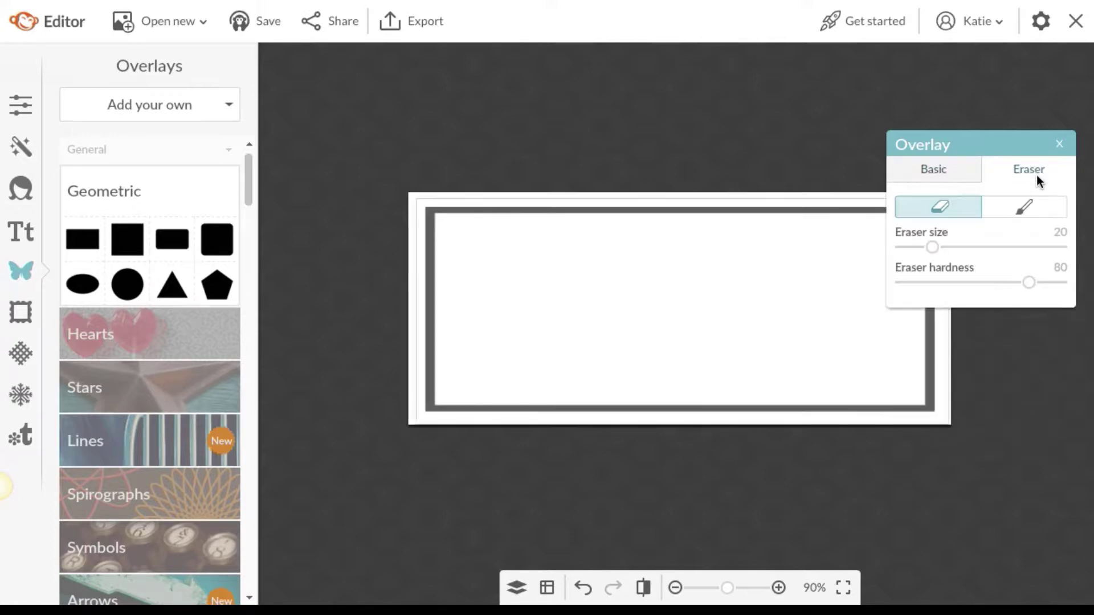
pyautogui.click(1019, 205)
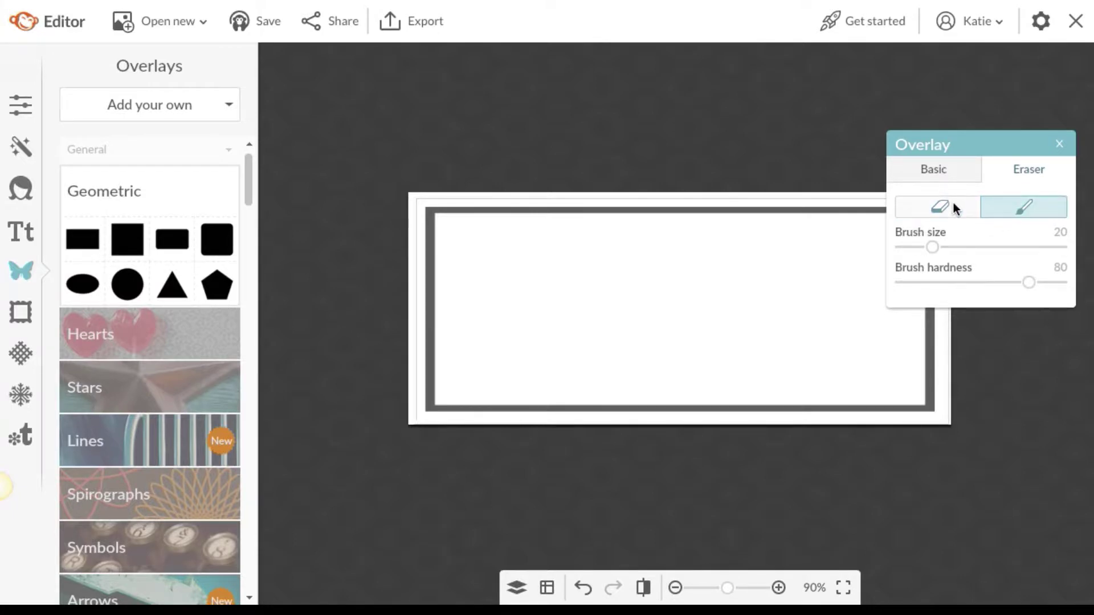
pyautogui.click(949, 202)
pyautogui.click(949, 173)
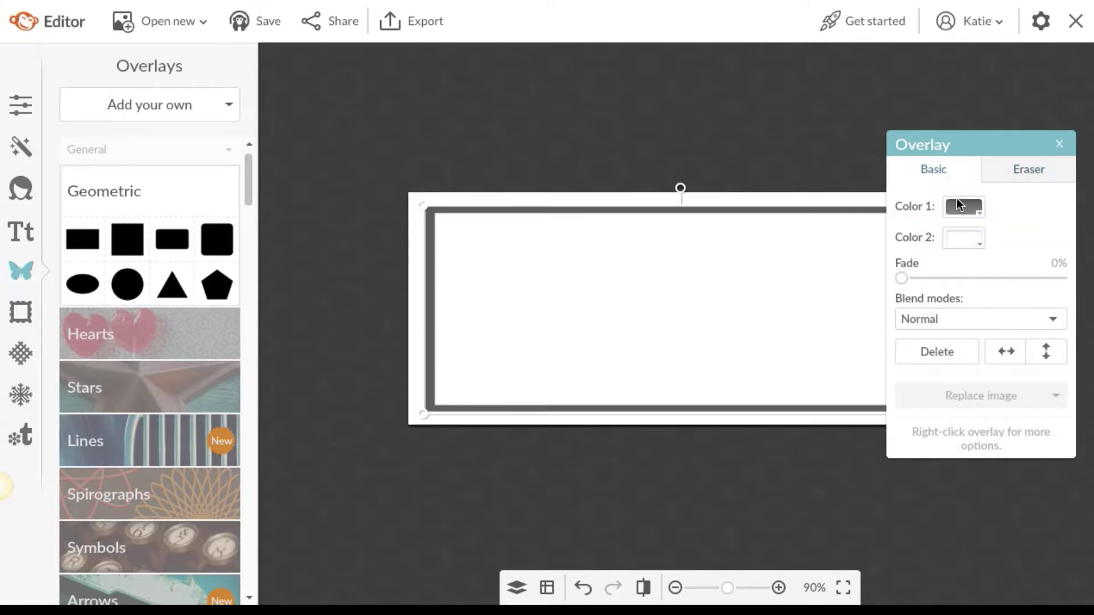
pyautogui.click(1059, 144)
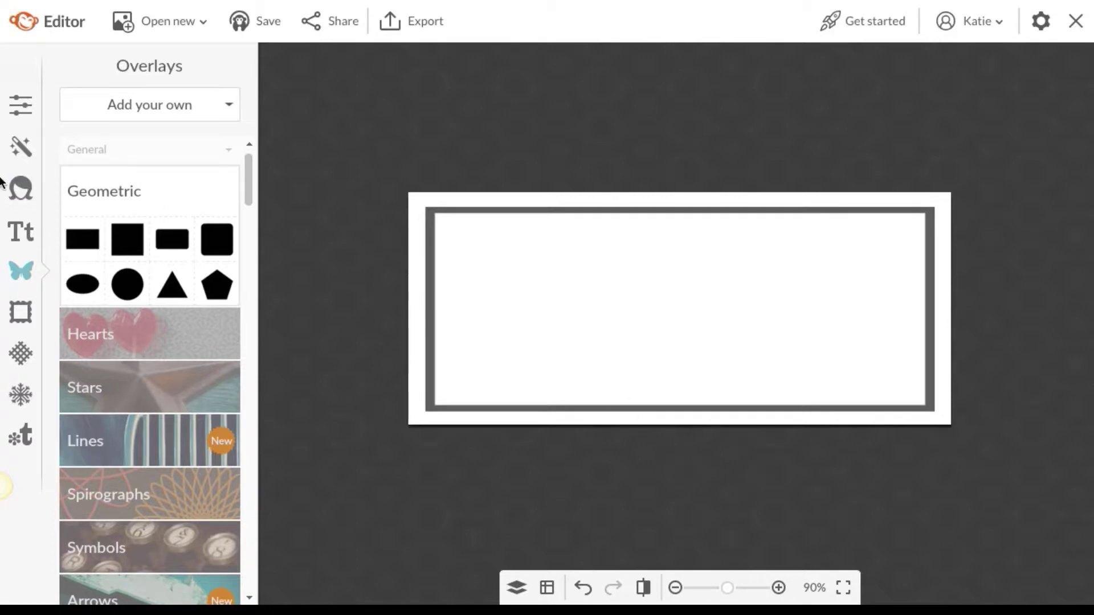
# Examine the available text fonts, including the provided script fonts and the fonts installed on the computer
pyautogui.click(22, 242)
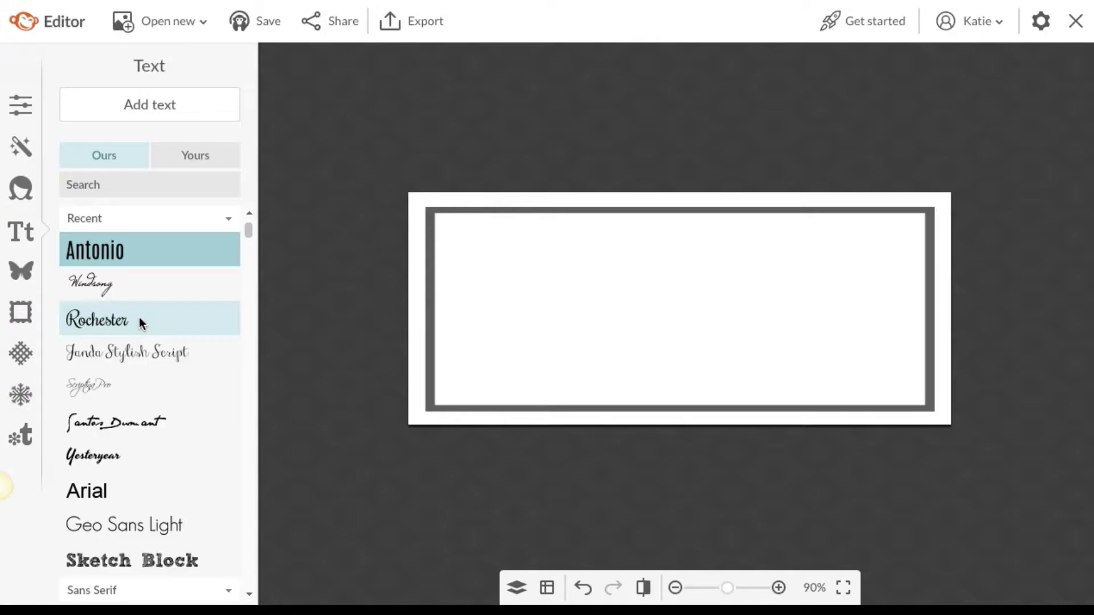
pyautogui.scroll(-10, 139, 317)
pyautogui.scroll(-20, 140, 324)
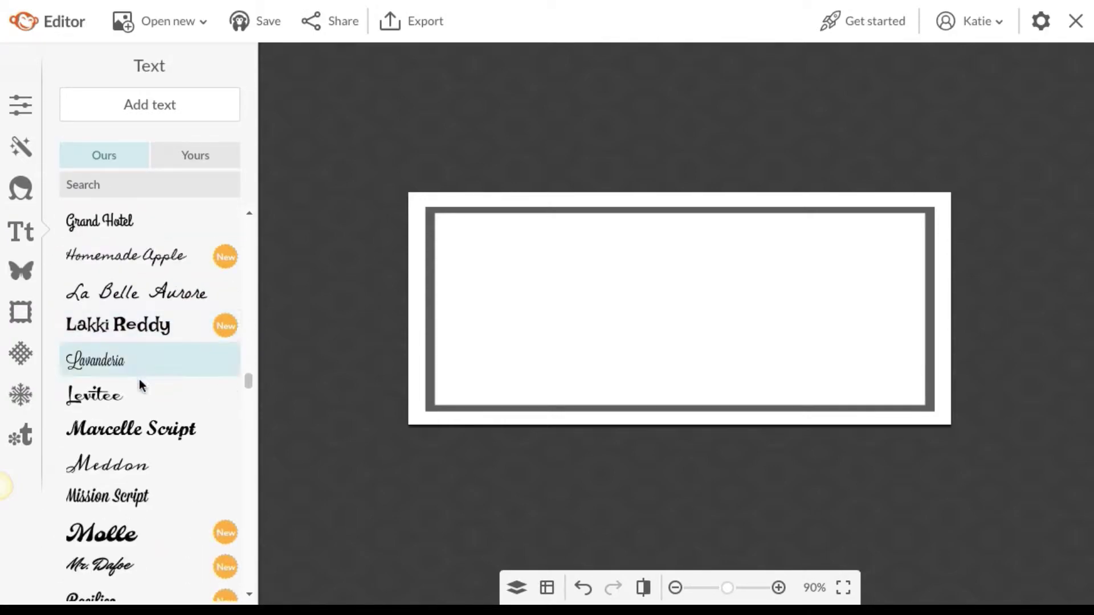
pyautogui.scroll(-5, 136, 371)
pyautogui.scroll(-5, 137, 370)
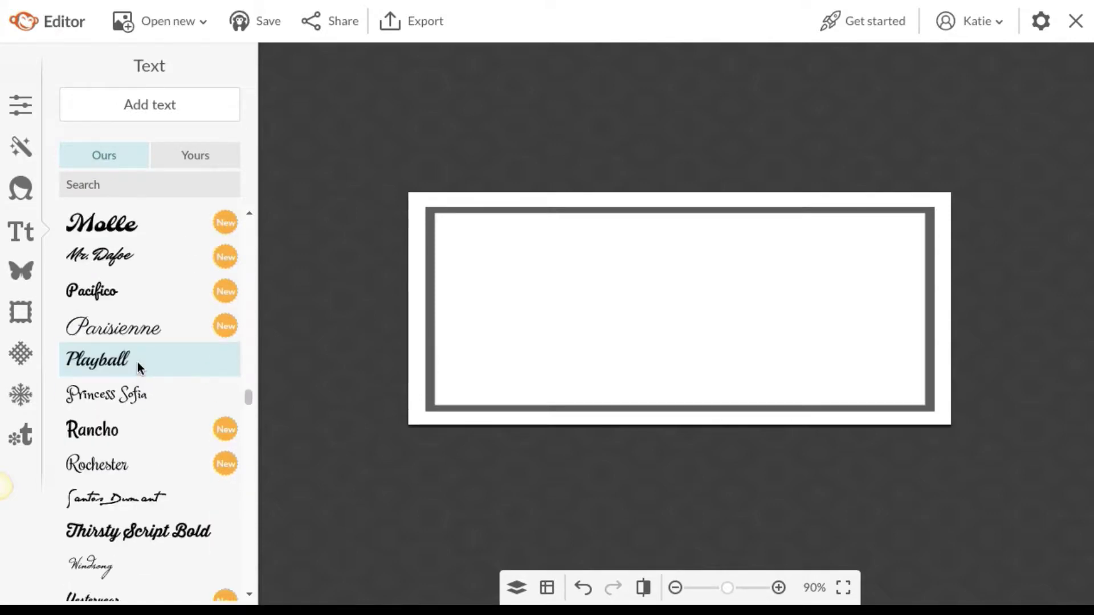
pyautogui.scroll(13, 136, 358)
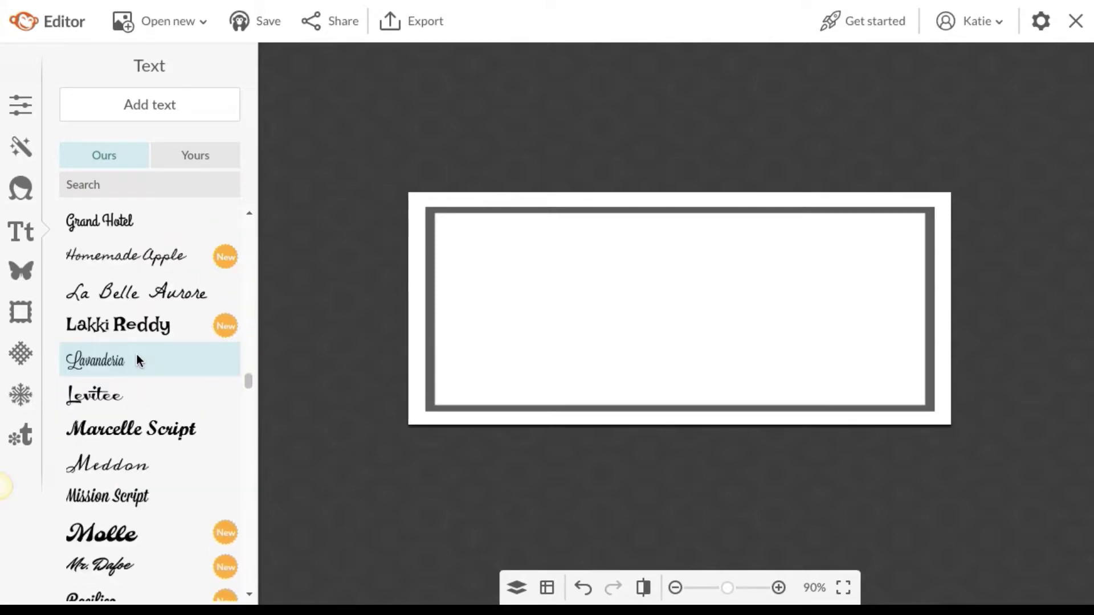
pyautogui.click(182, 151)
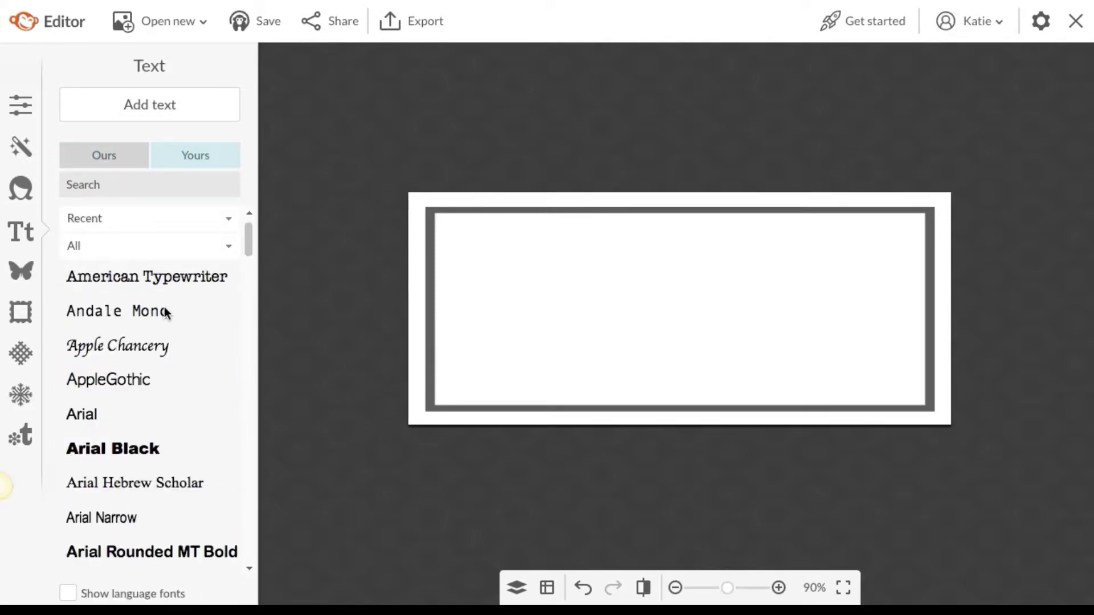
pyautogui.click(118, 150)
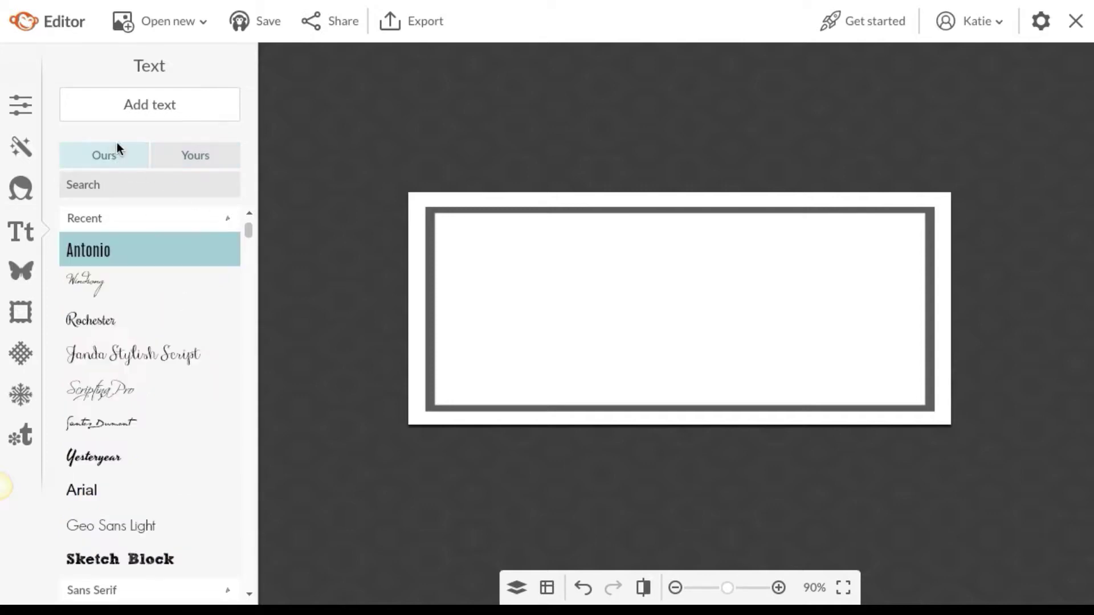
# Add a text box in the Windsong font and enlarge it to span nearly the full width of the rectangle
pyautogui.click(80, 282)
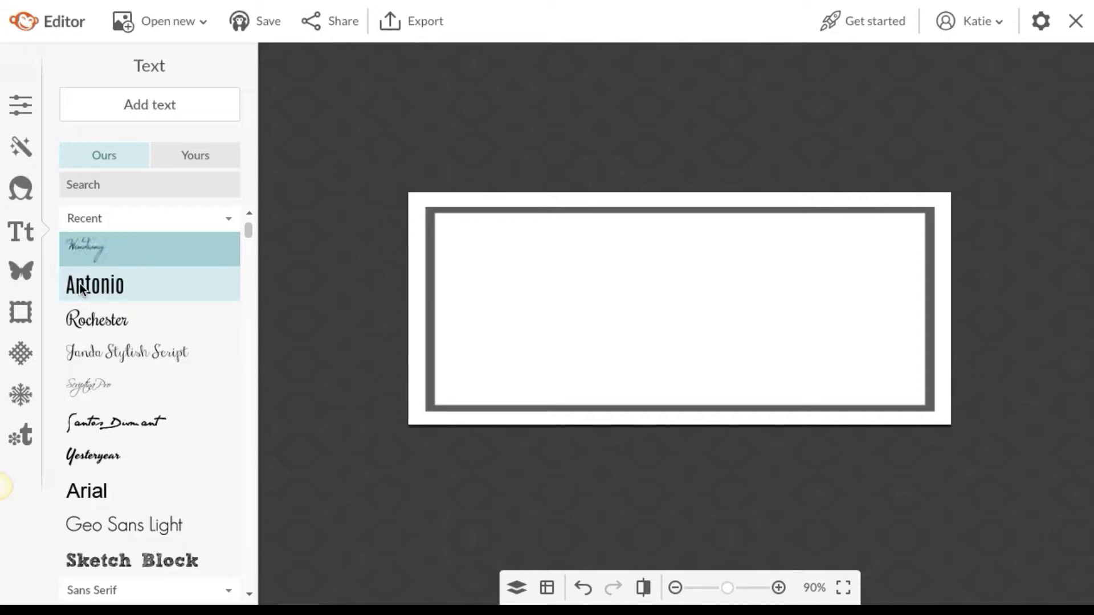
pyautogui.click(156, 105)
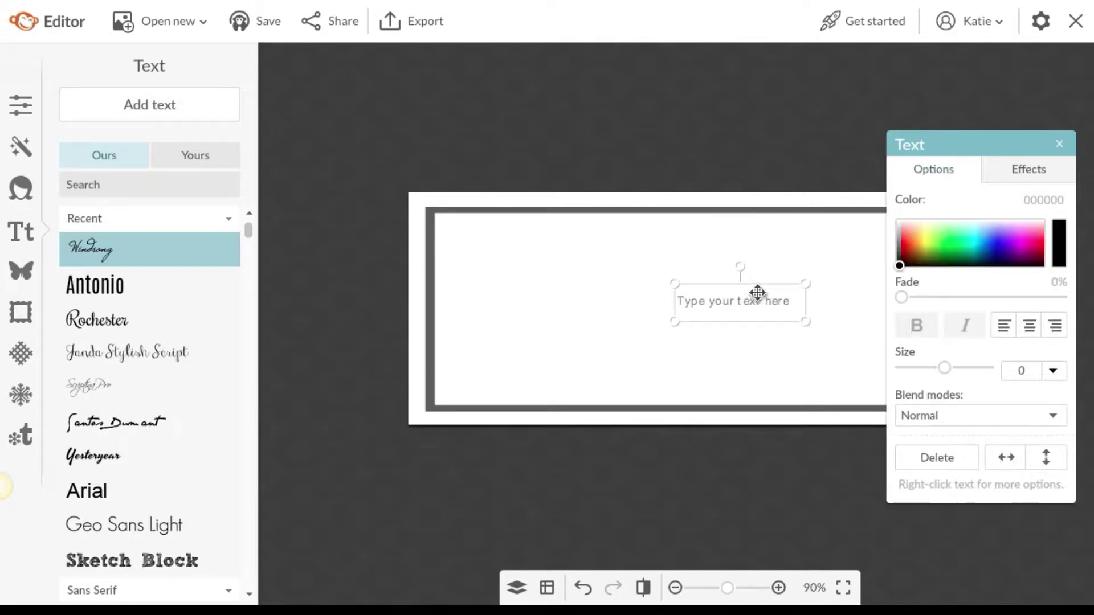
pyautogui.moveTo(771, 315); pyautogui.dragTo(663, 276)
pyautogui.moveTo(565, 260); pyautogui.dragTo(963, 322)
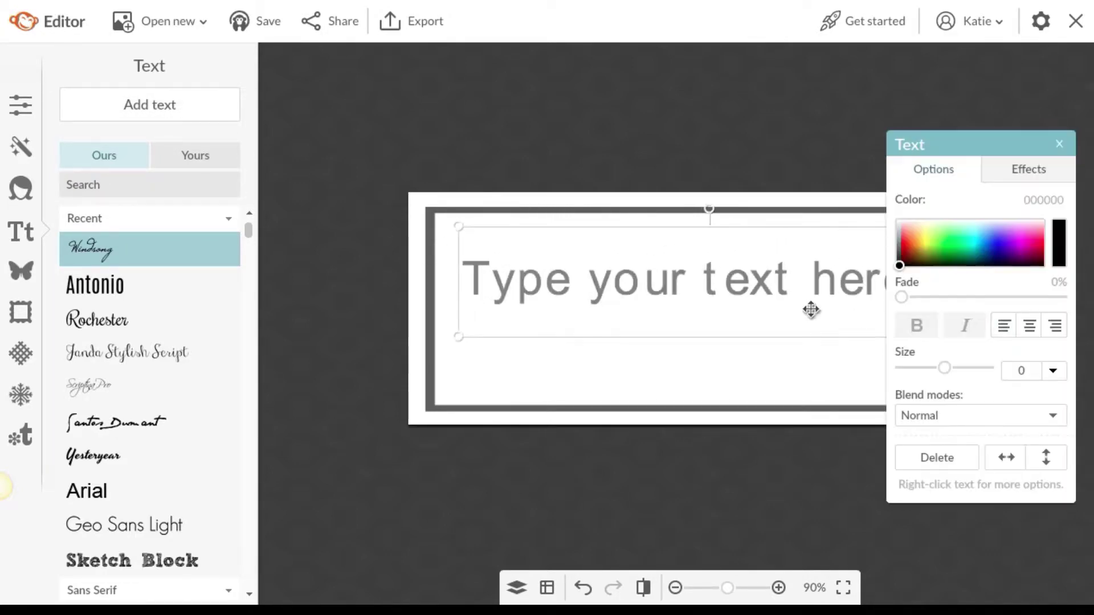
# Enter "Your Blog Name Here" as the header text
pyautogui.write('Y')
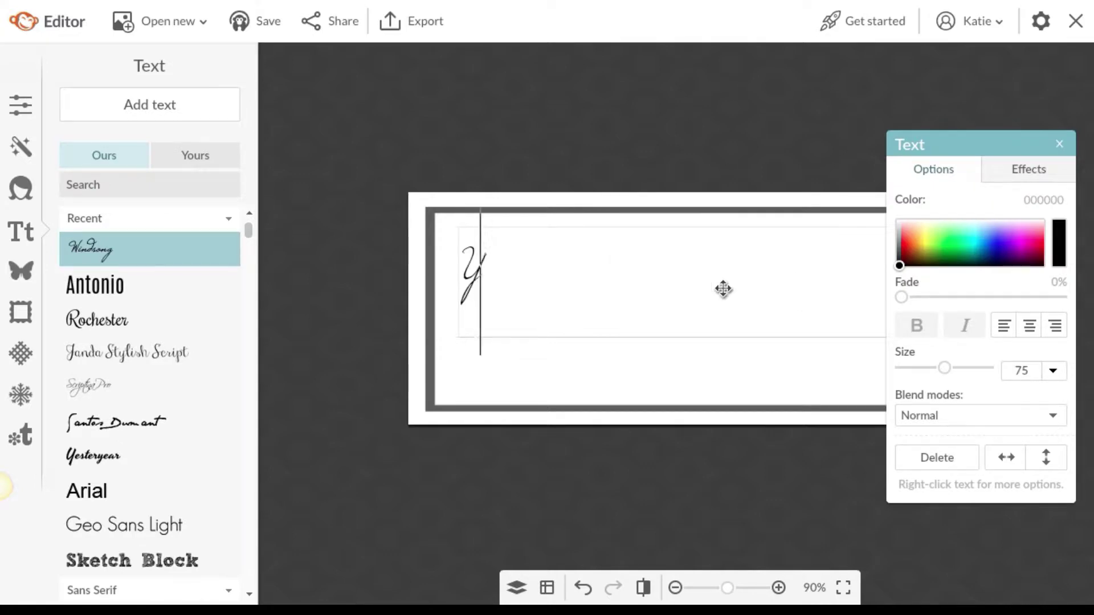
pyautogui.write('our Blog Name he')
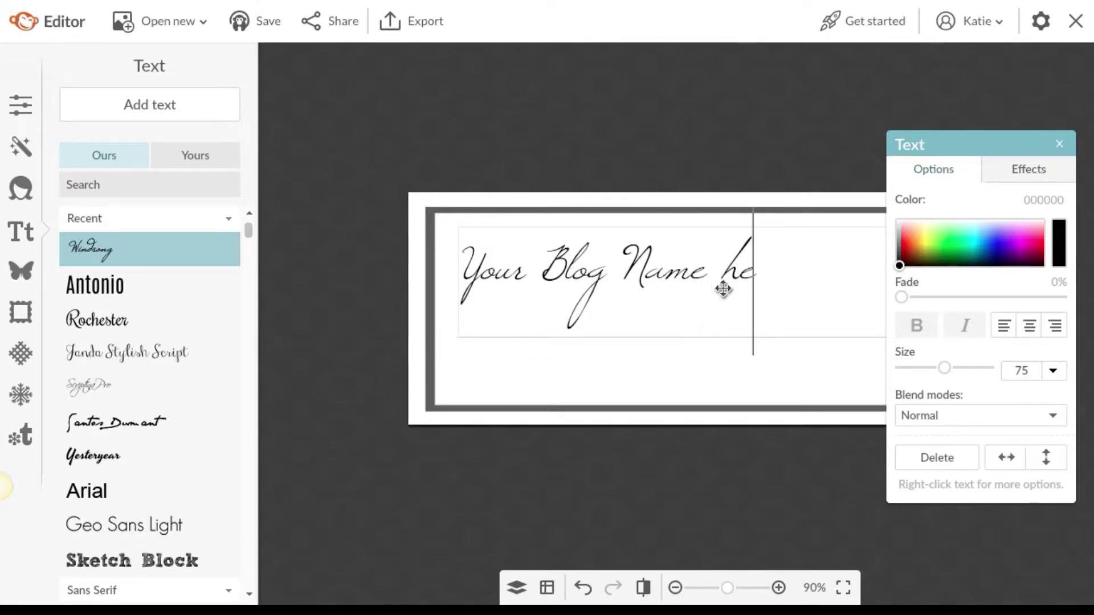
pyautogui.press('BackSpace')
pyautogui.press('BackSpace')
pyautogui.write('Here')
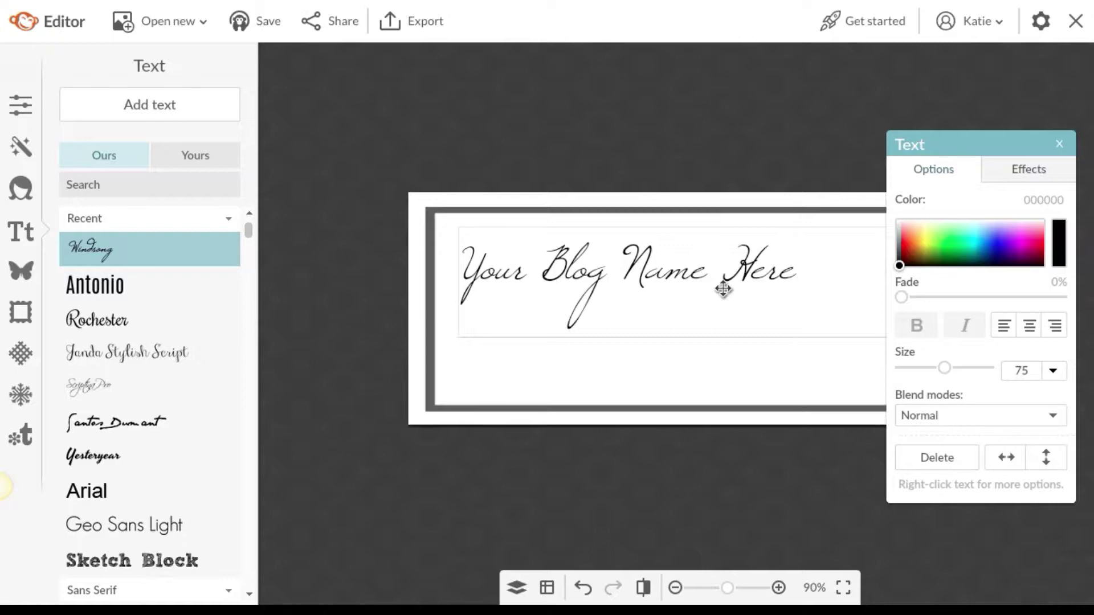
# Center-align the blog name and narrow its text box to fit inside the gray border
pyautogui.moveTo(980, 144); pyautogui.dragTo(245, 23)
pyautogui.click(711, 299)
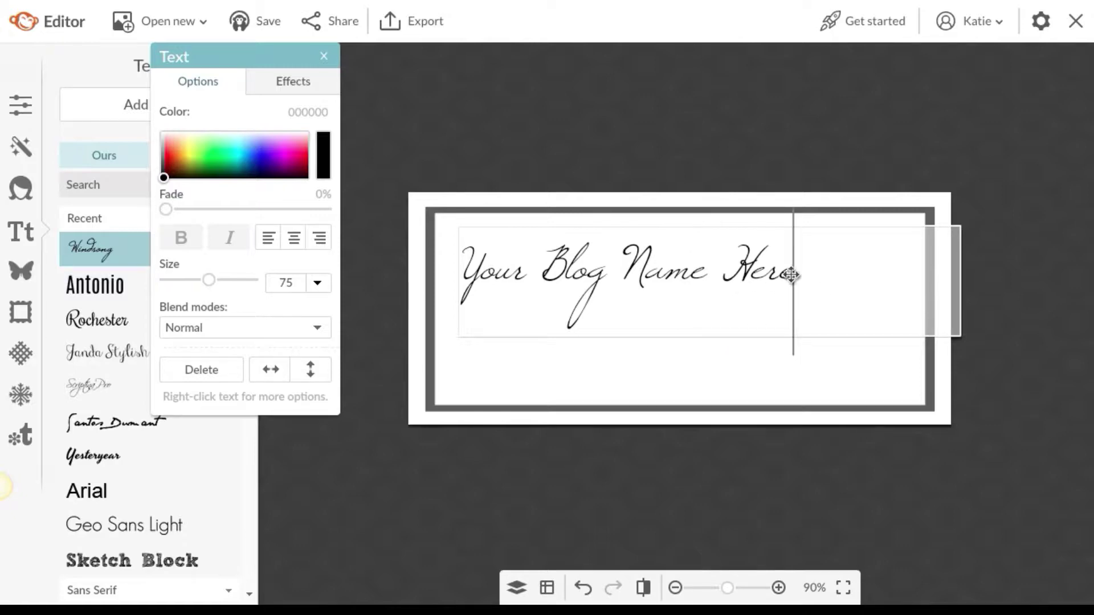
pyautogui.moveTo(795, 269); pyautogui.dragTo(464, 261)
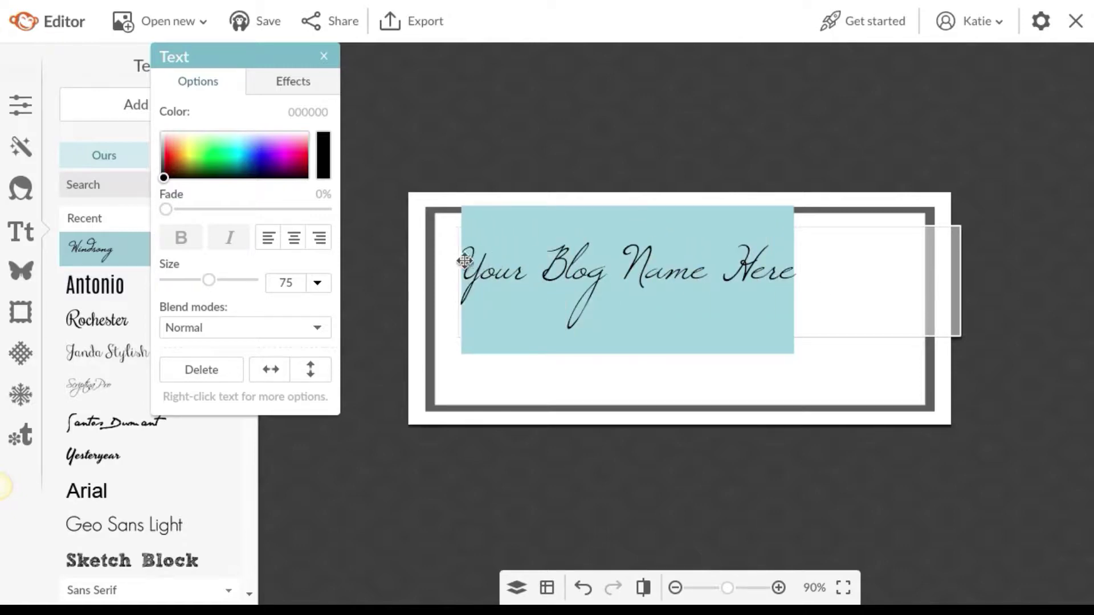
pyautogui.click(289, 238)
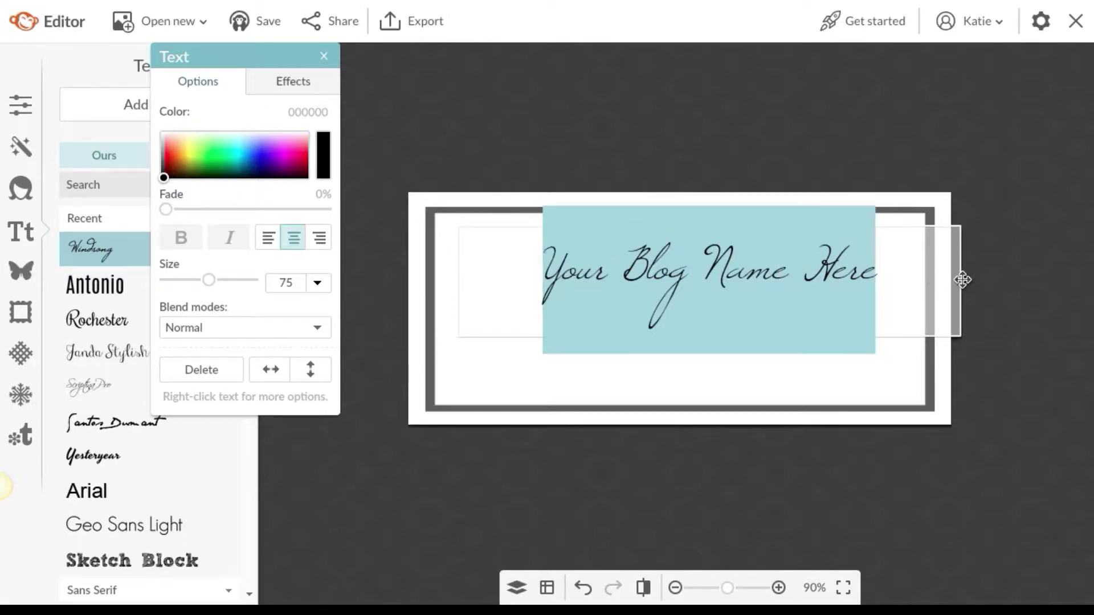
pyautogui.moveTo(963, 279); pyautogui.dragTo(857, 276)
pyautogui.moveTo(723, 254); pyautogui.dragTo(722, 257)
pyautogui.moveTo(826, 259); pyautogui.dragTo(481, 248)
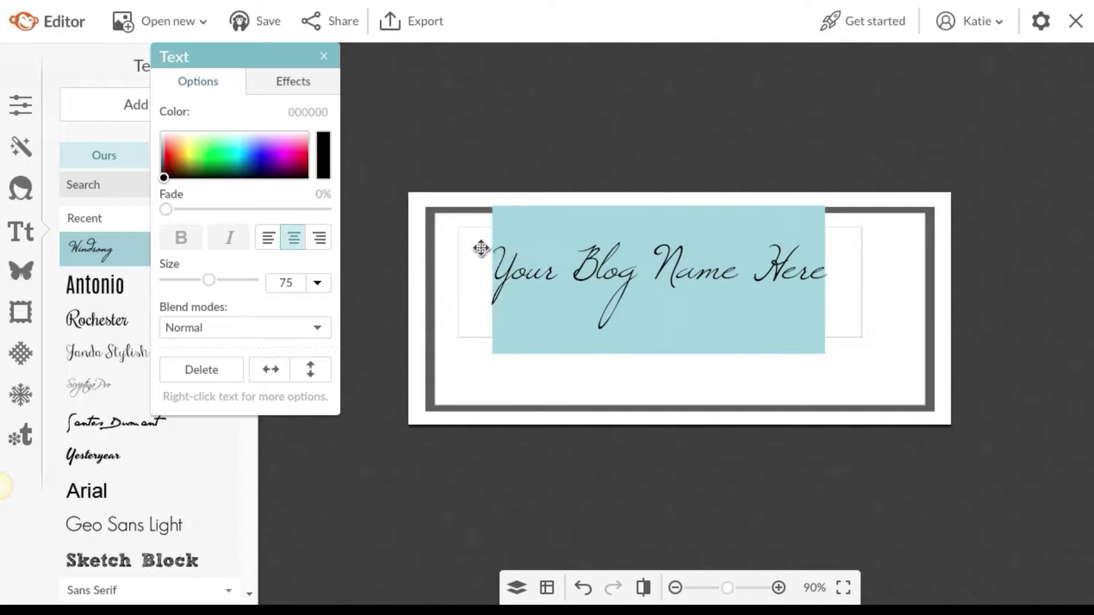
# Enlarge the blog name to size 106 on a single line and center it horizontally inside the gray border
pyautogui.moveTo(207, 278); pyautogui.dragTo(220, 280)
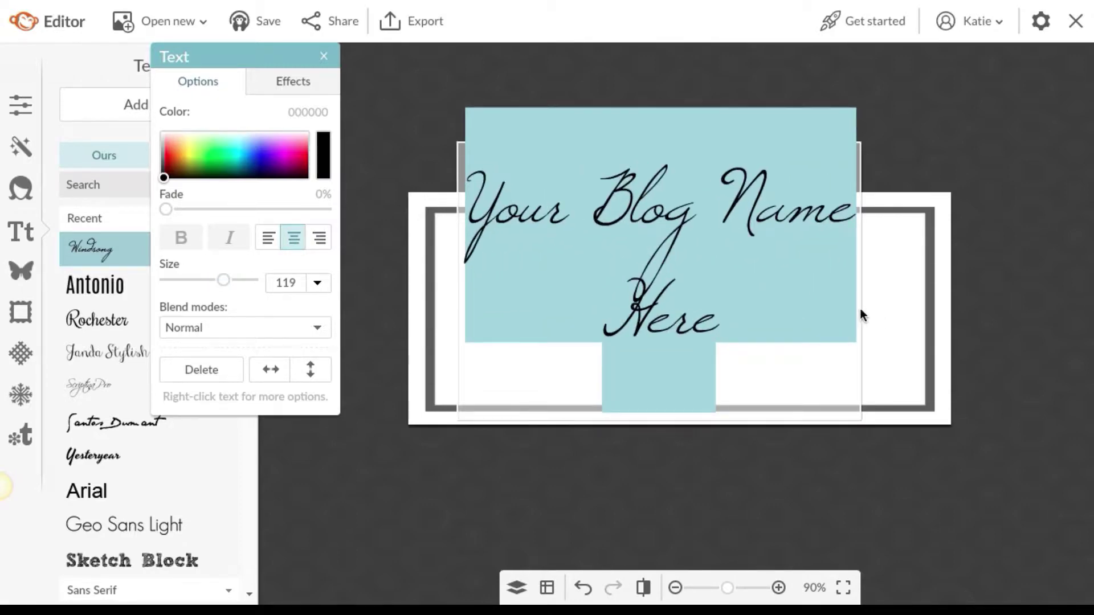
pyautogui.moveTo(860, 309); pyautogui.dragTo(1020, 309)
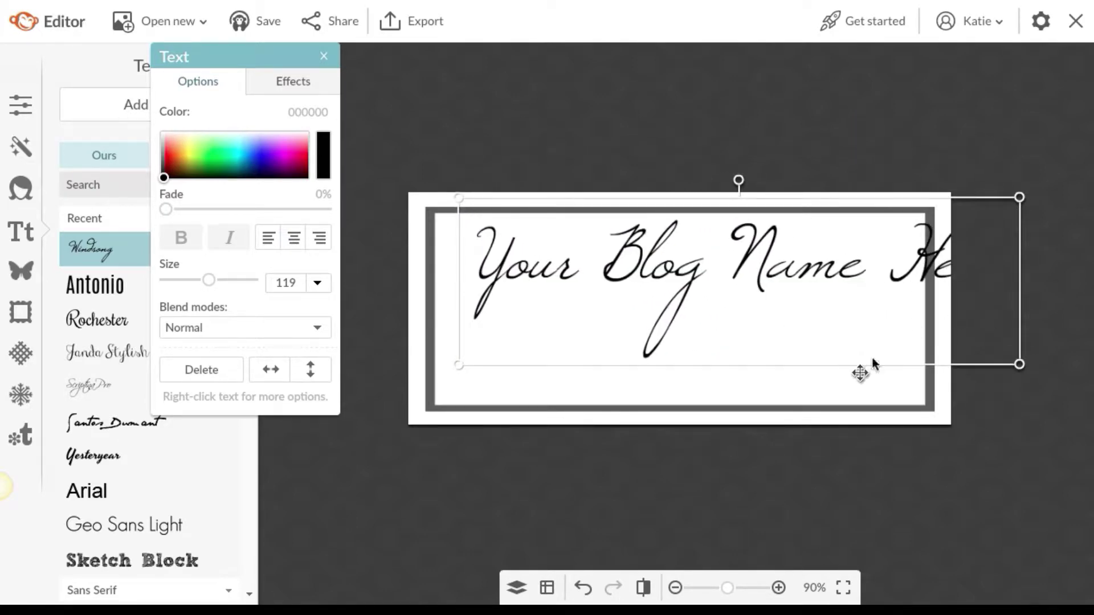
pyautogui.moveTo(911, 325)
pyautogui.mouseDown()
pyautogui.moveTo(867, 344)
pyautogui.moveTo(802, 290)
pyautogui.mouseUp()
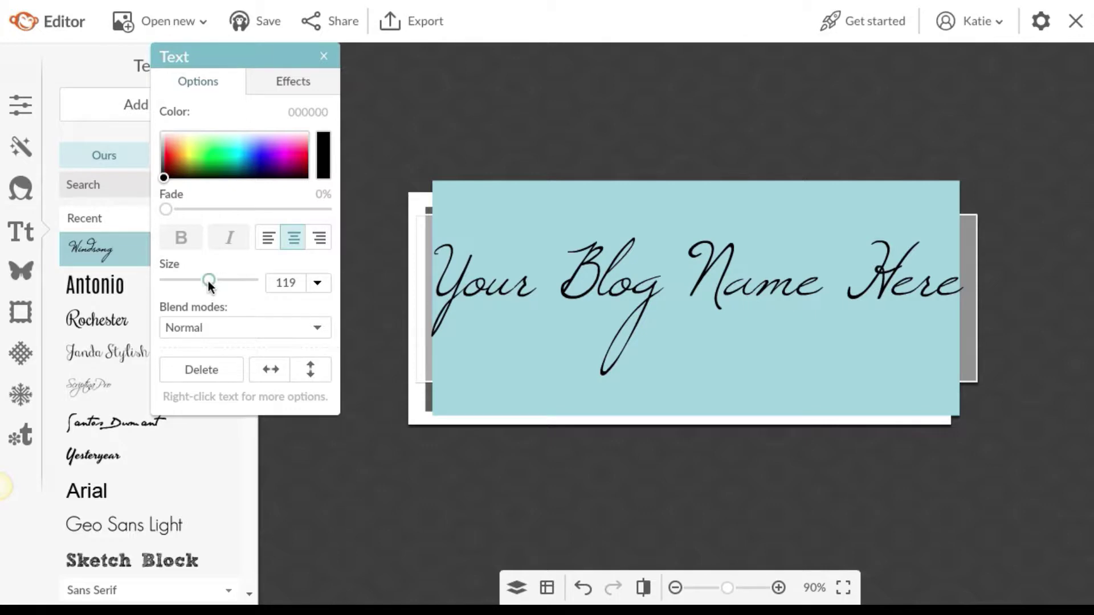
pyautogui.moveTo(207, 281); pyautogui.dragTo(205, 282)
pyautogui.click(996, 313)
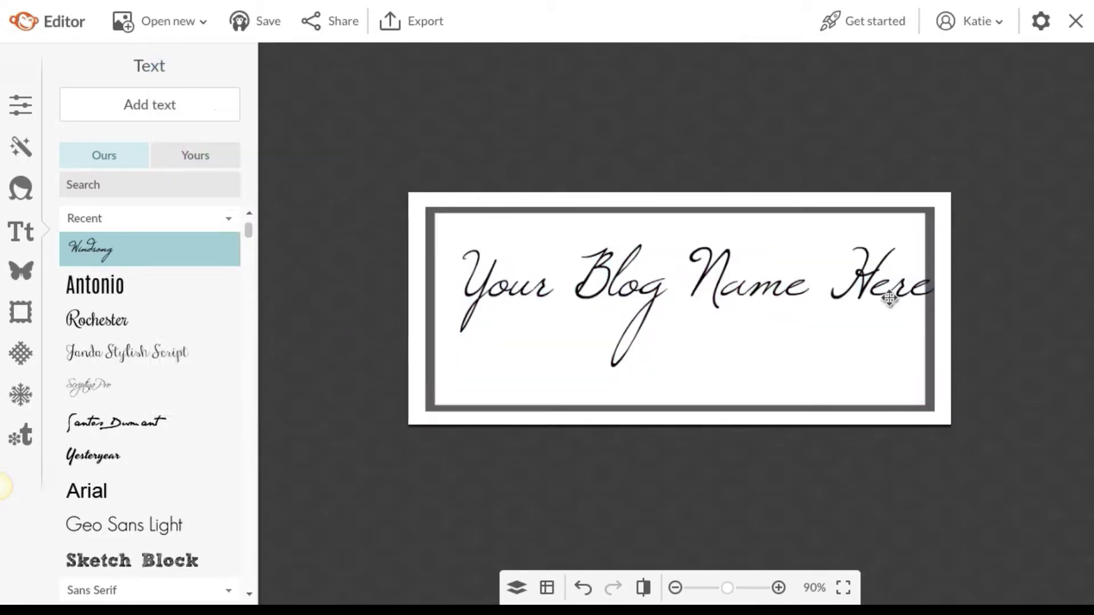
pyautogui.moveTo(835, 293); pyautogui.dragTo(821, 289)
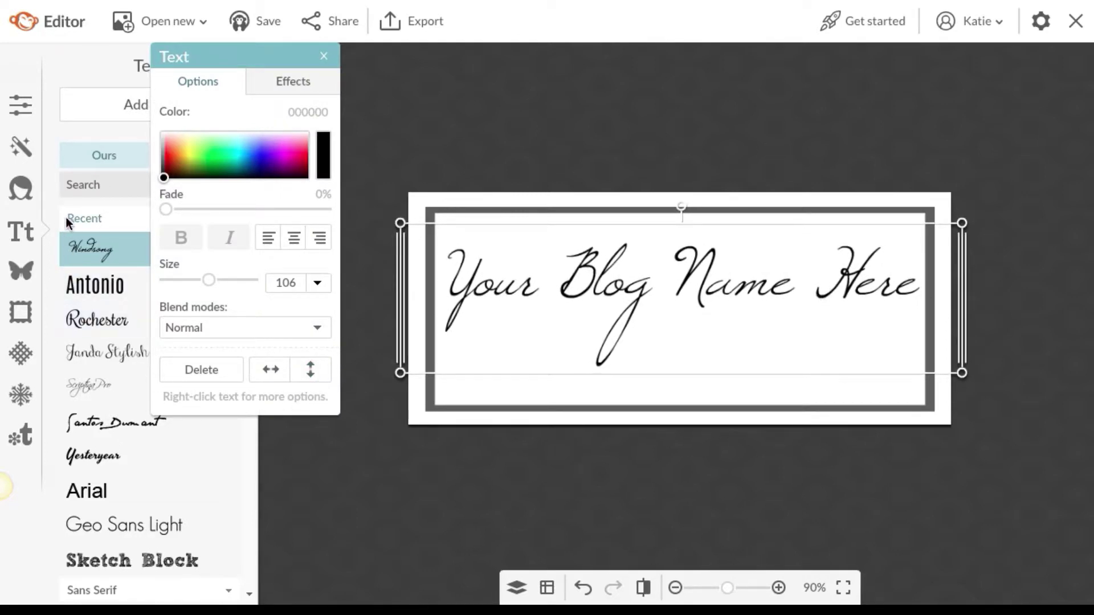
# Try the Yesteryear font on the blog name and switch back to Windsong
pyautogui.click(175, 452)
pyautogui.click(93, 285)
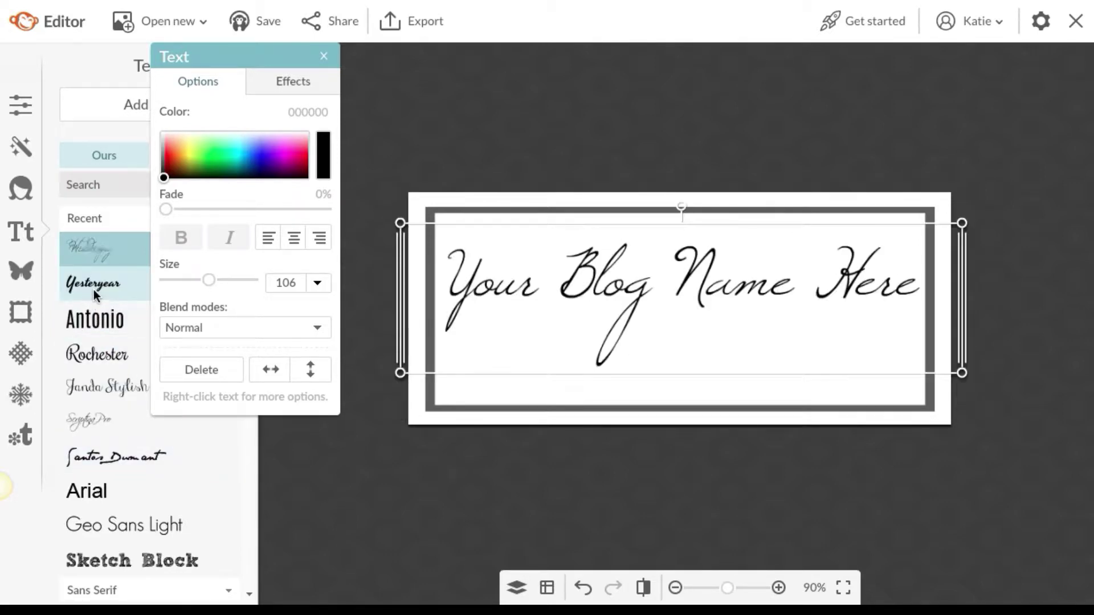
pyautogui.click(451, 133)
pyautogui.scroll(-1, 93, 470)
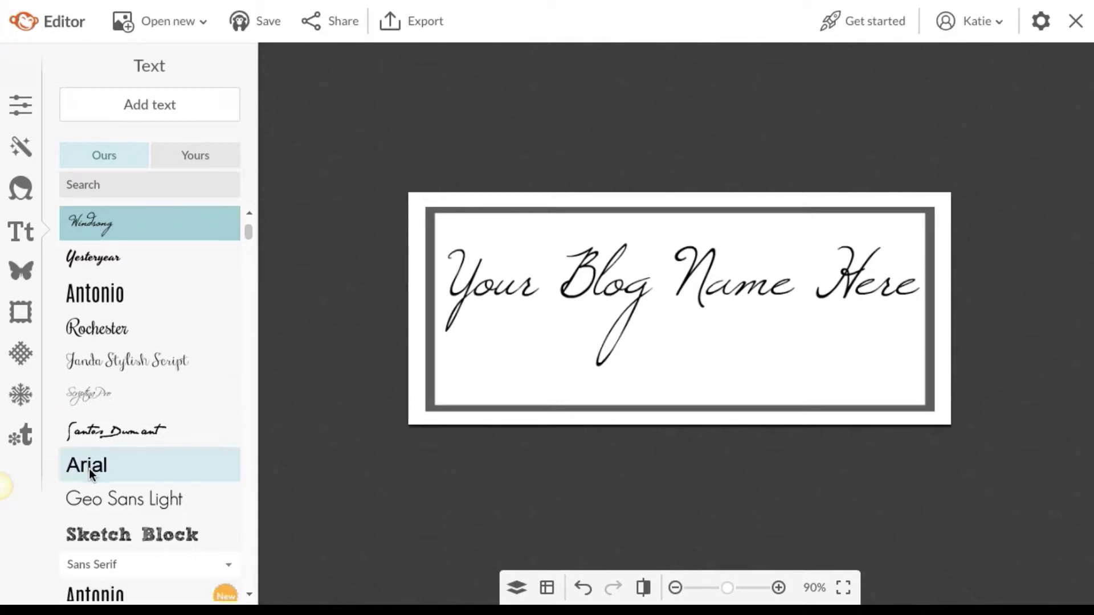
pyautogui.scroll(1, 91, 456)
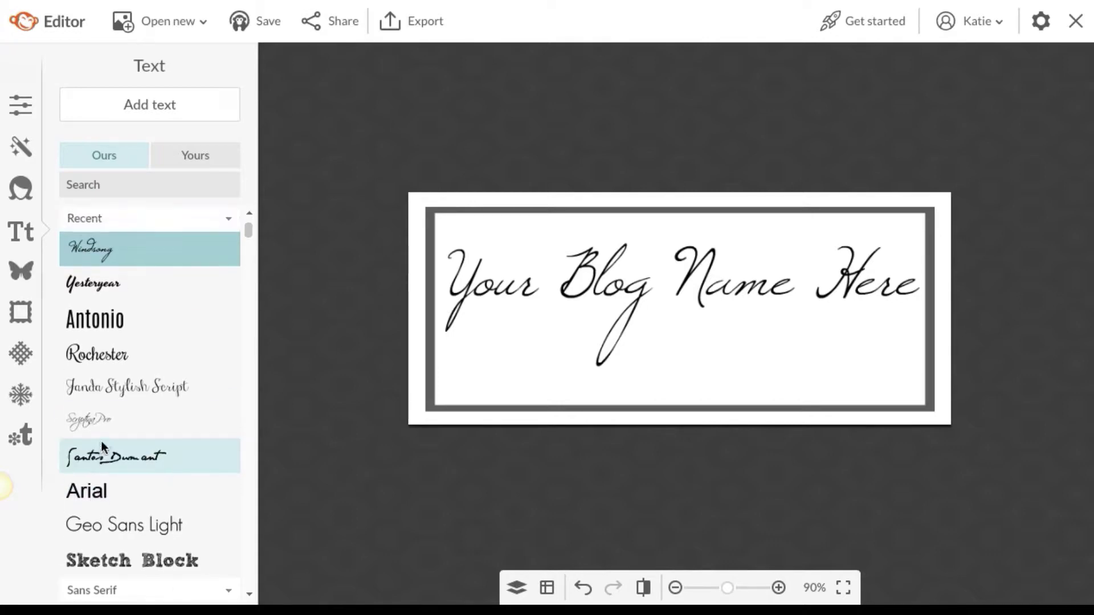
# Move the blog name slightly upward within the rectangle
pyautogui.click(159, 110)
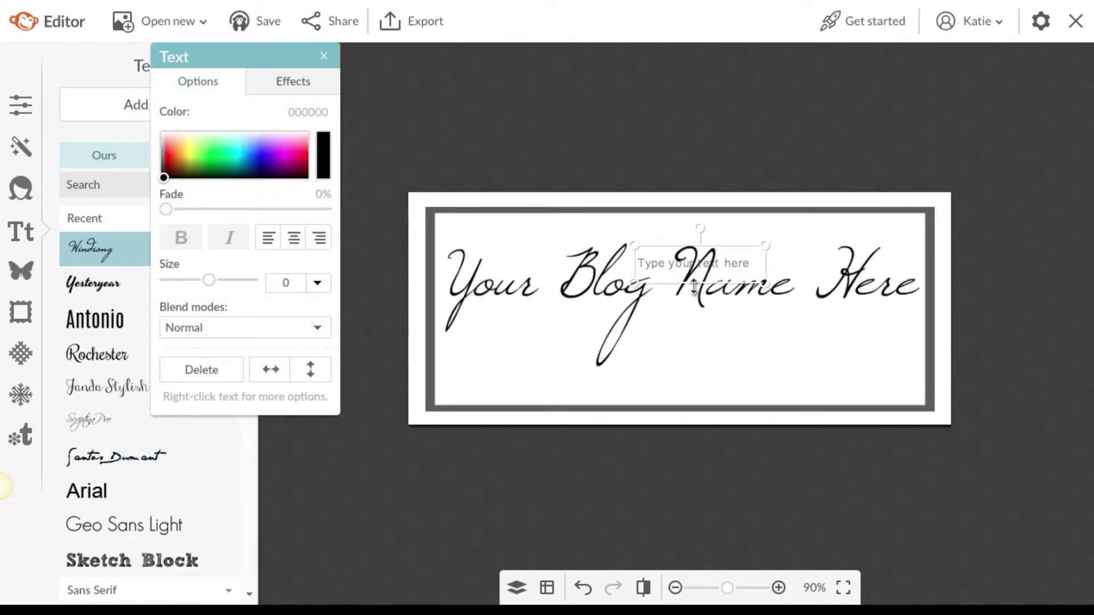
pyautogui.moveTo(694, 288); pyautogui.dragTo(282, 111)
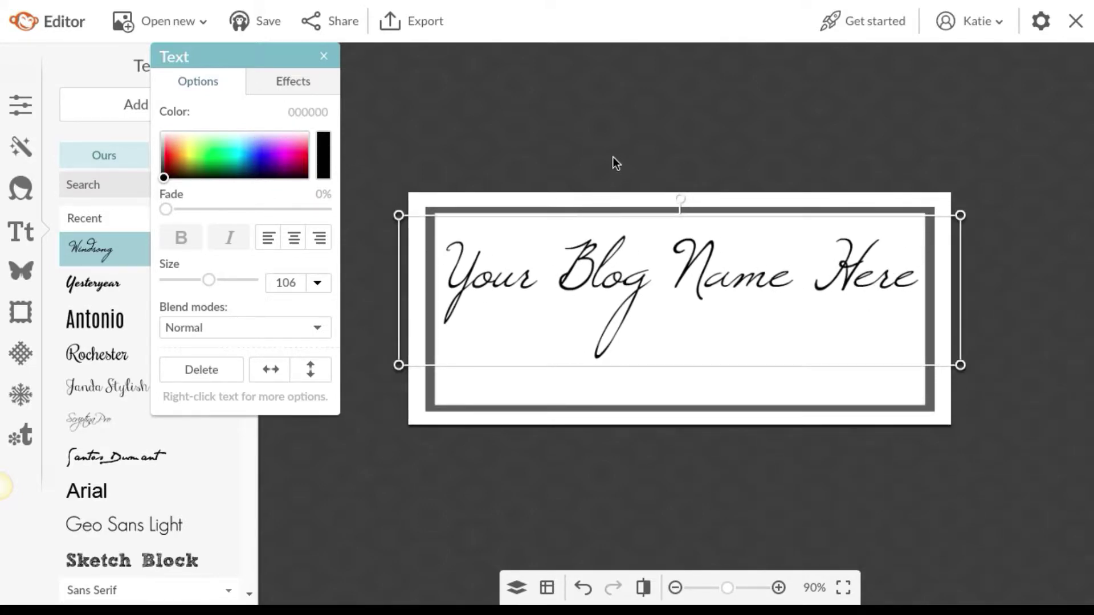
pyautogui.click(613, 157)
# Add "This is my tag line. Do you like it?" in Geo Sans Light below the blog name, enlarged on a single line
pyautogui.click(150, 105)
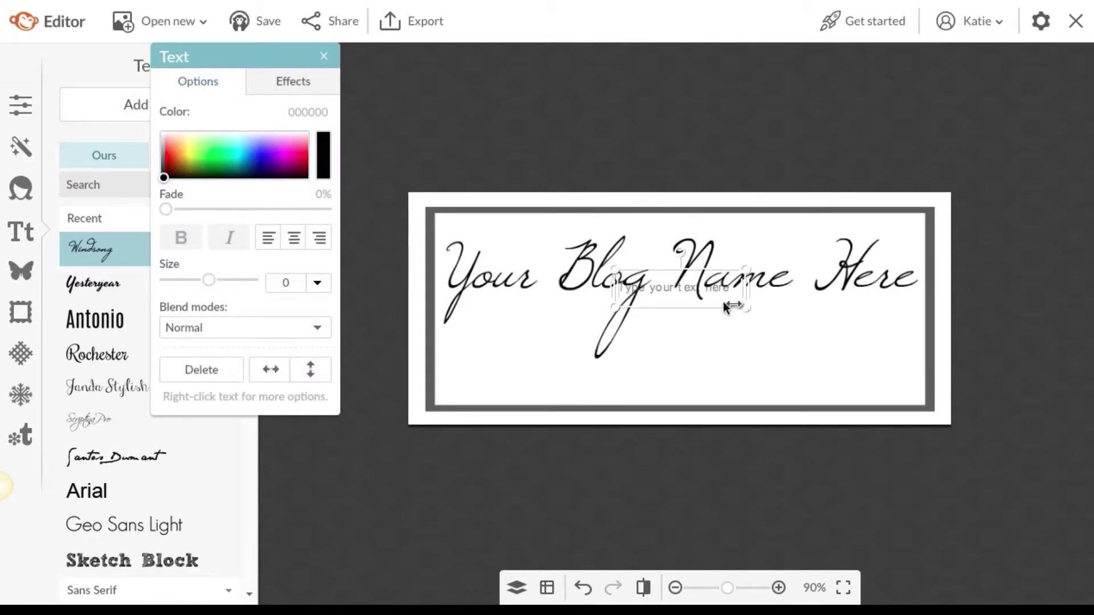
pyautogui.moveTo(693, 300); pyautogui.dragTo(686, 357)
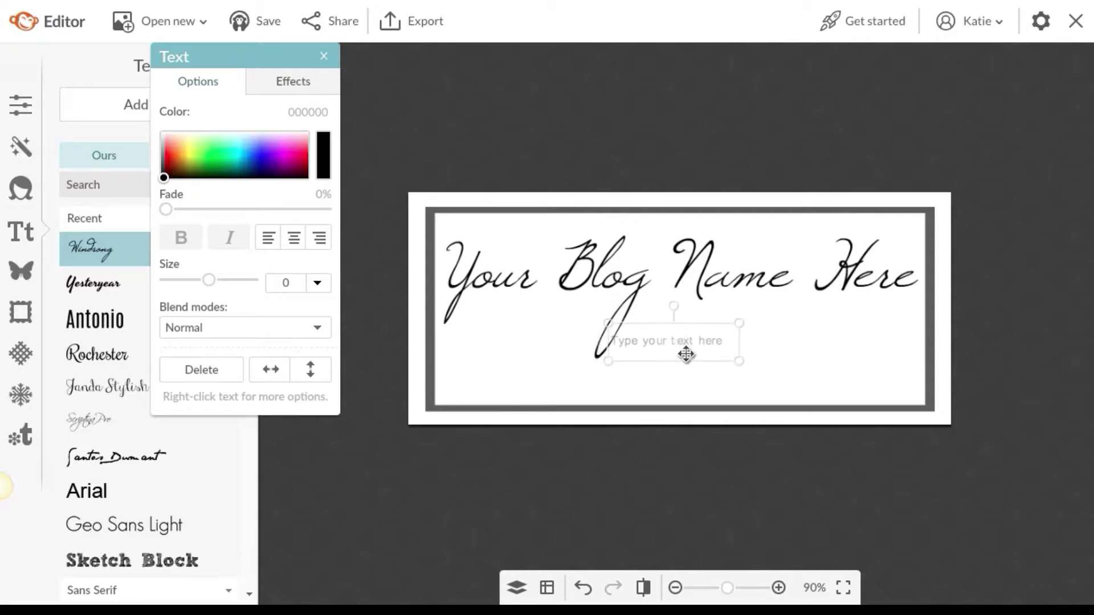
pyautogui.click(680, 341)
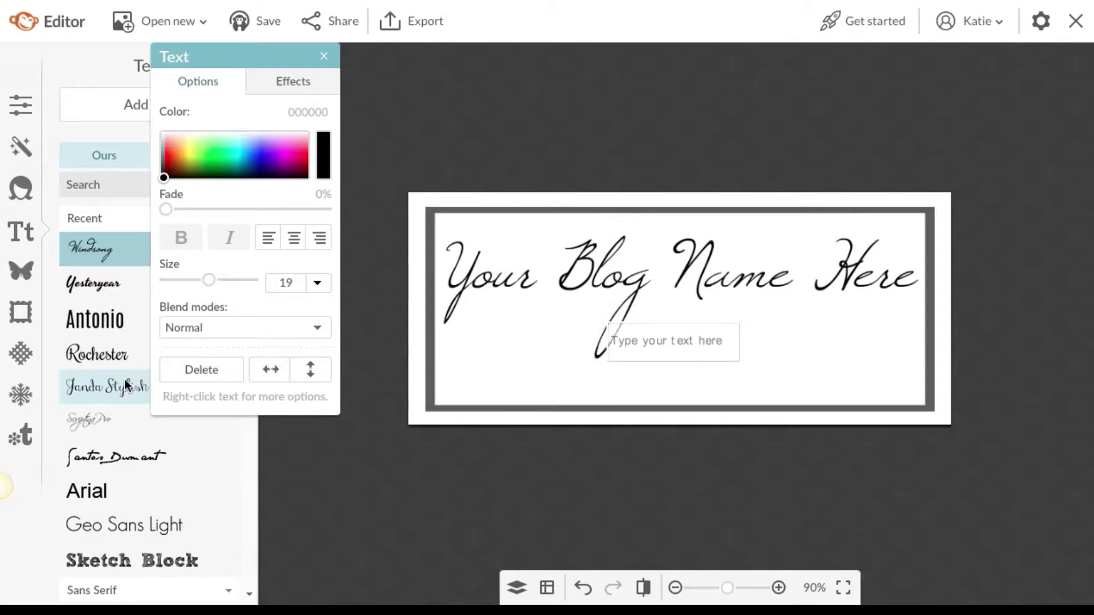
pyautogui.scroll(-1, 126, 501)
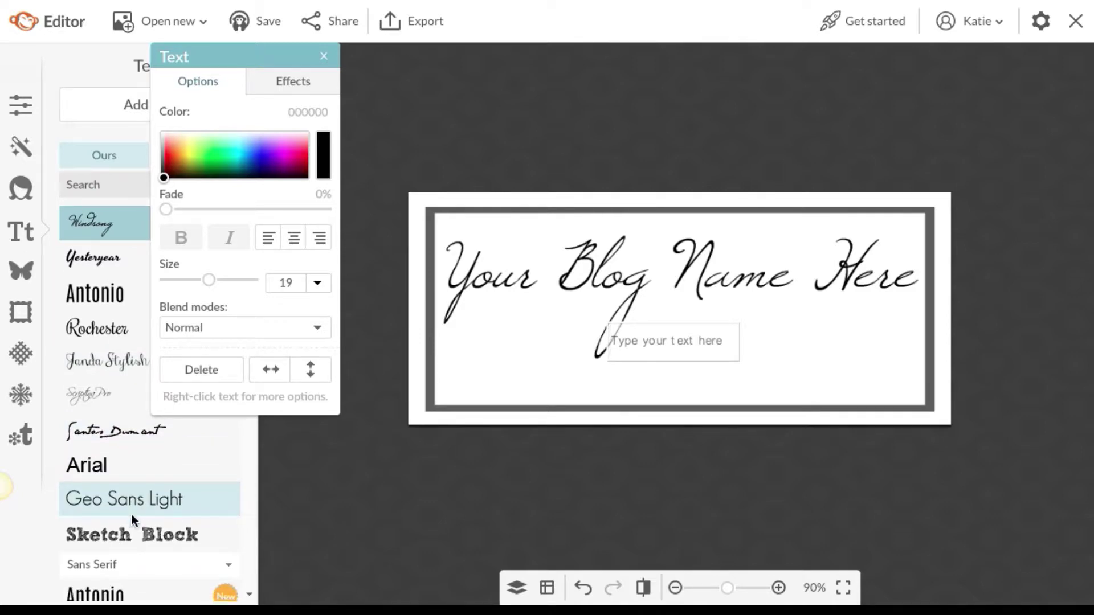
pyautogui.click(129, 498)
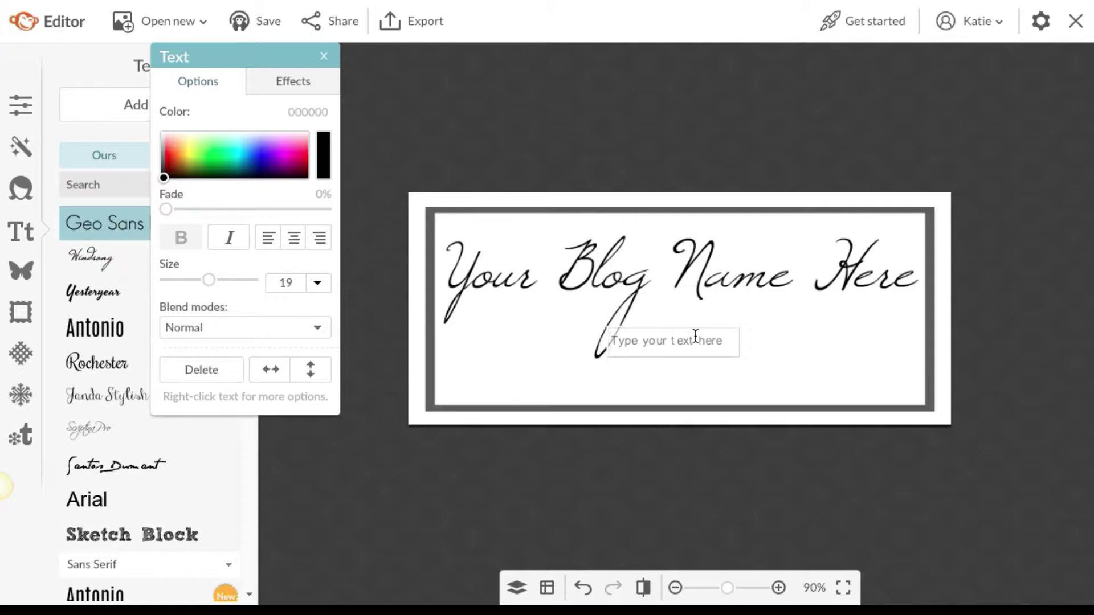
pyautogui.write('This is my tag line. Do you like it?')
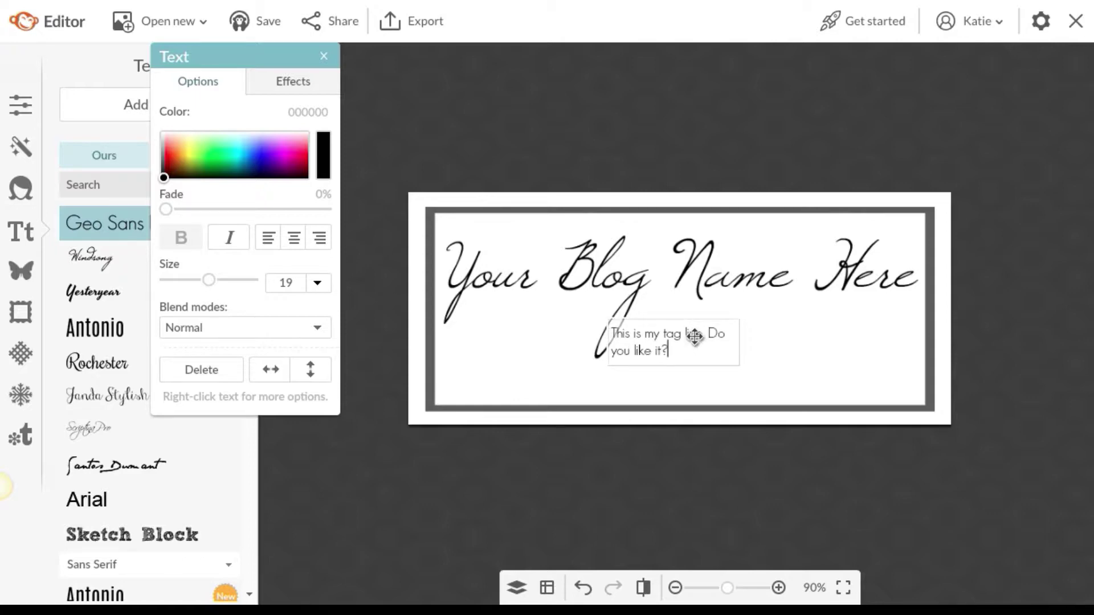
pyautogui.click(993, 295)
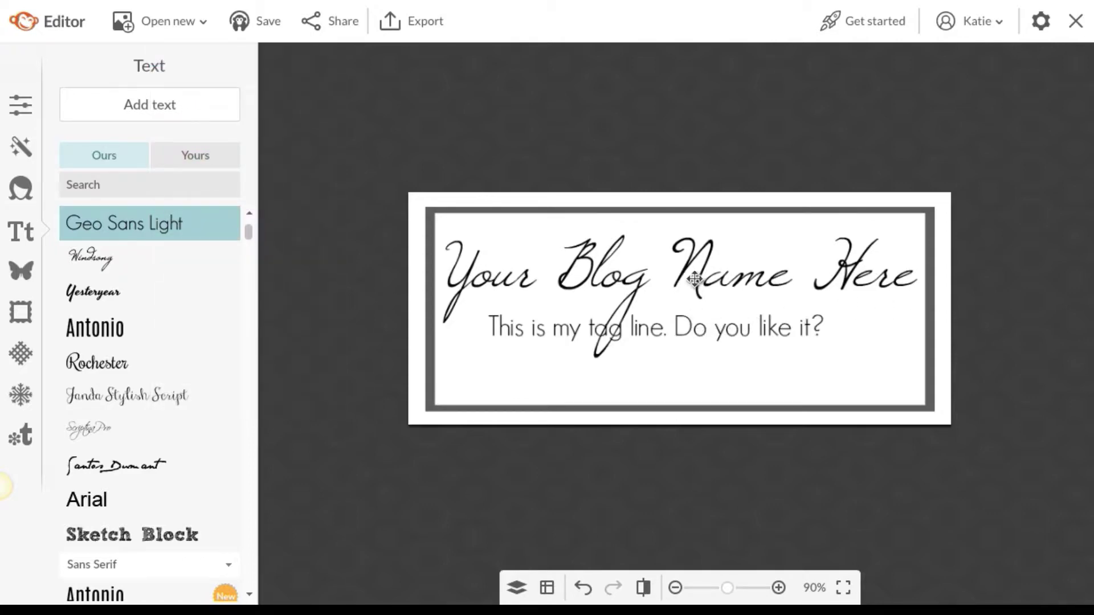
# Select the whole blog name text, switch to the WordPress customizer, and copy the pink hex code F27999 from its header title
pyautogui.click(694, 262)
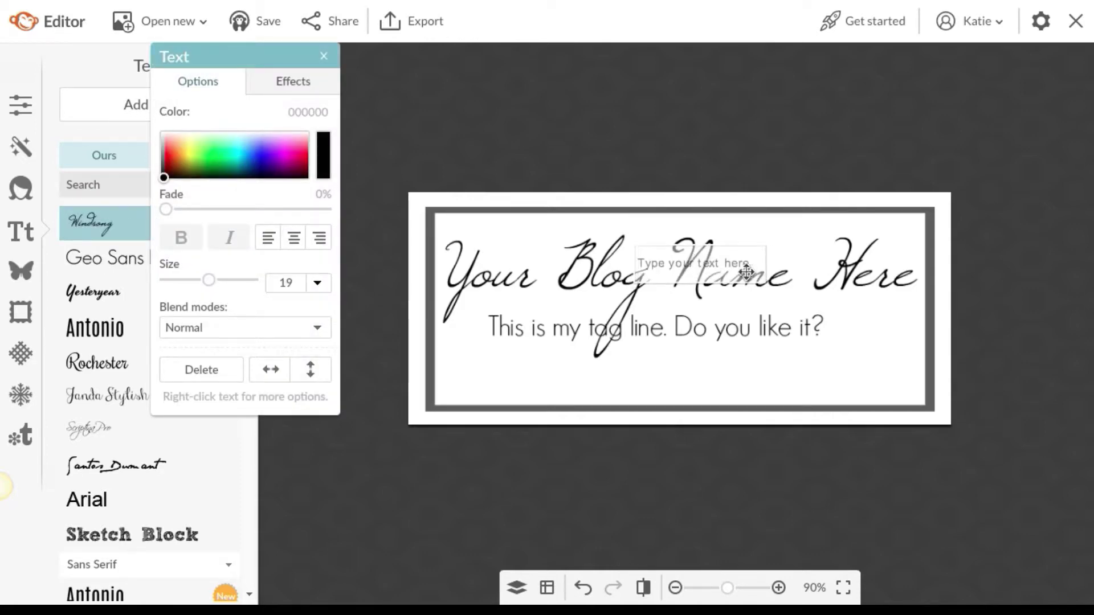
pyautogui.click(732, 276)
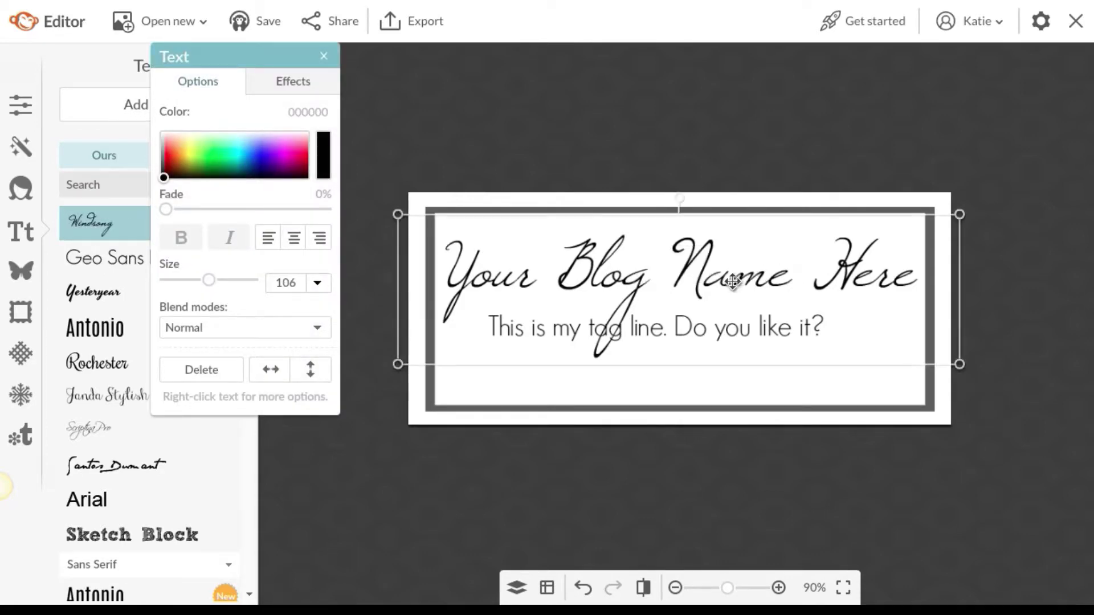
pyautogui.click(913, 286)
pyautogui.moveTo(914, 287); pyautogui.dragTo(438, 279)
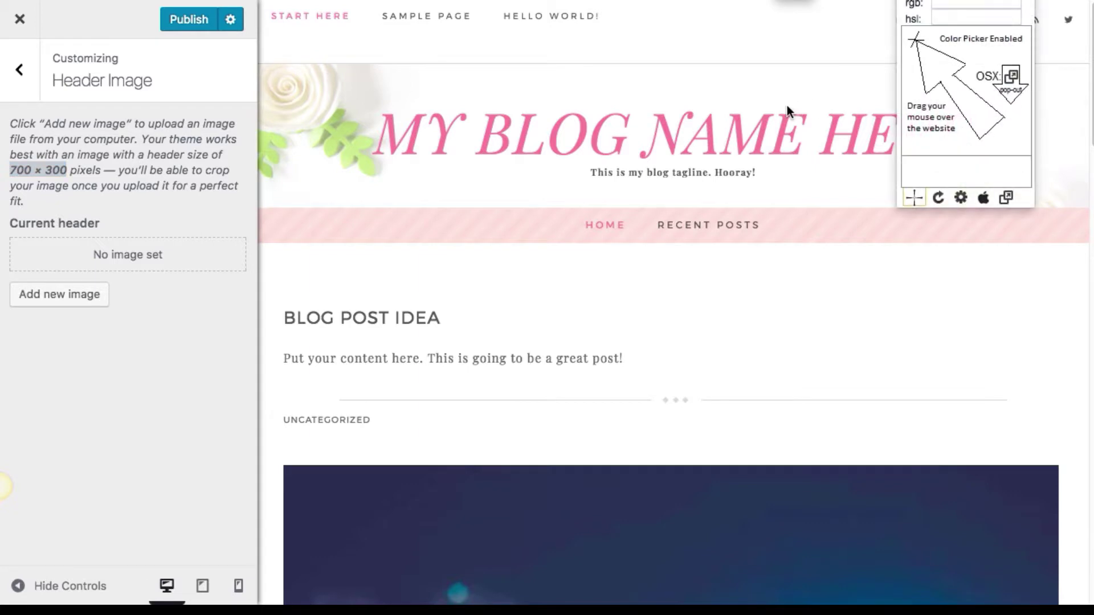
pyautogui.click(833, 124)
pyautogui.hotkey('ctrl', 'c')
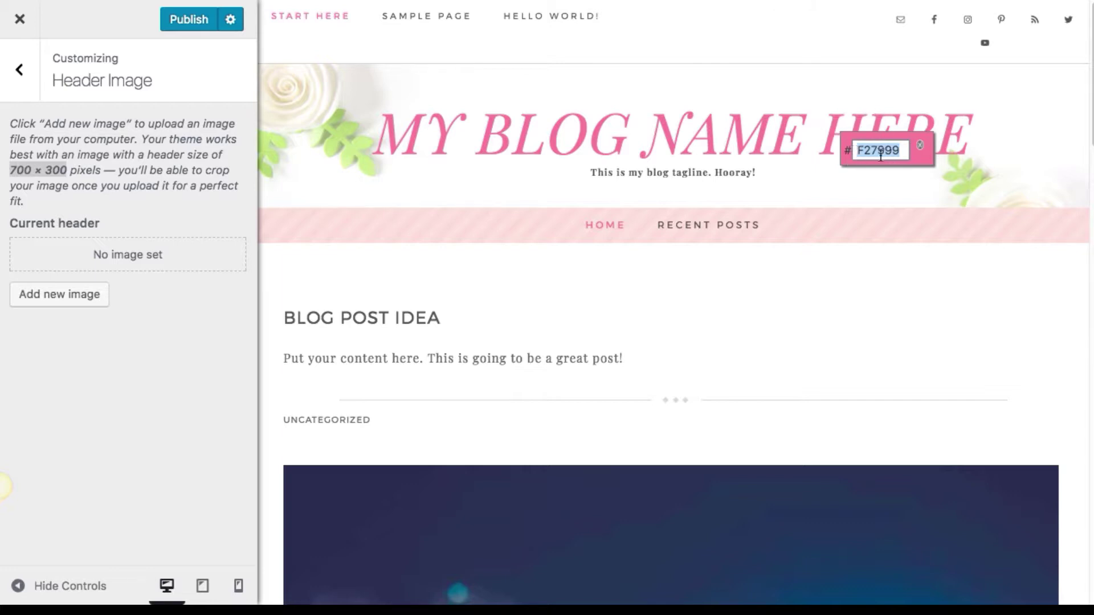
pyautogui.click(923, 151)
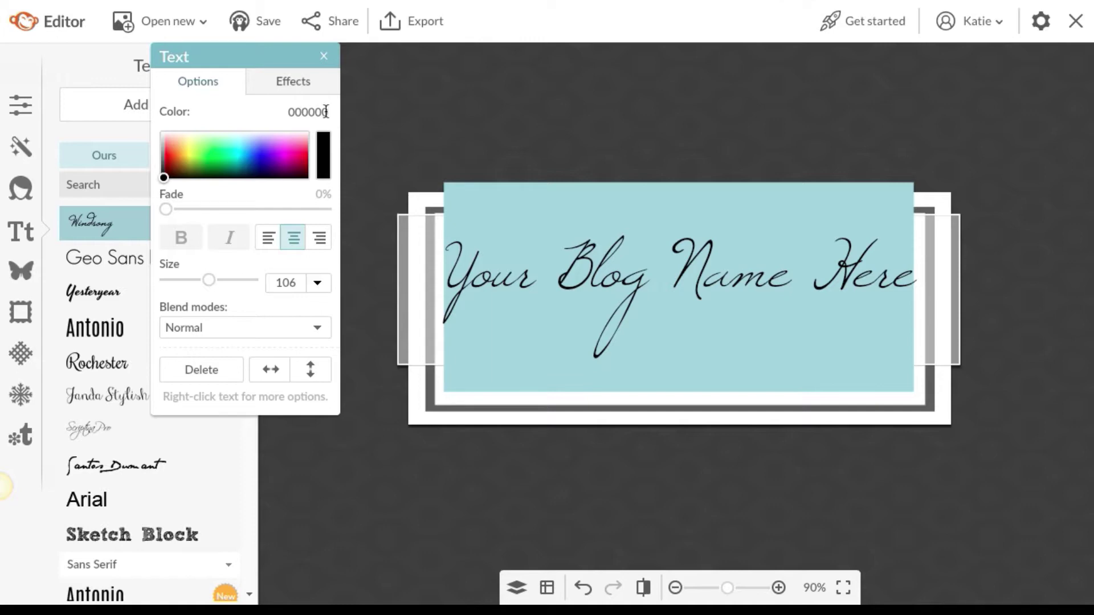
# Set the blog name's text color to F27999 and move it slightly lower within the gray border
pyautogui.moveTo(327, 112); pyautogui.dragTo(277, 112)
pyautogui.hotkey('ctrl', 'v')
pyautogui.press('Return')
pyautogui.click(665, 151)
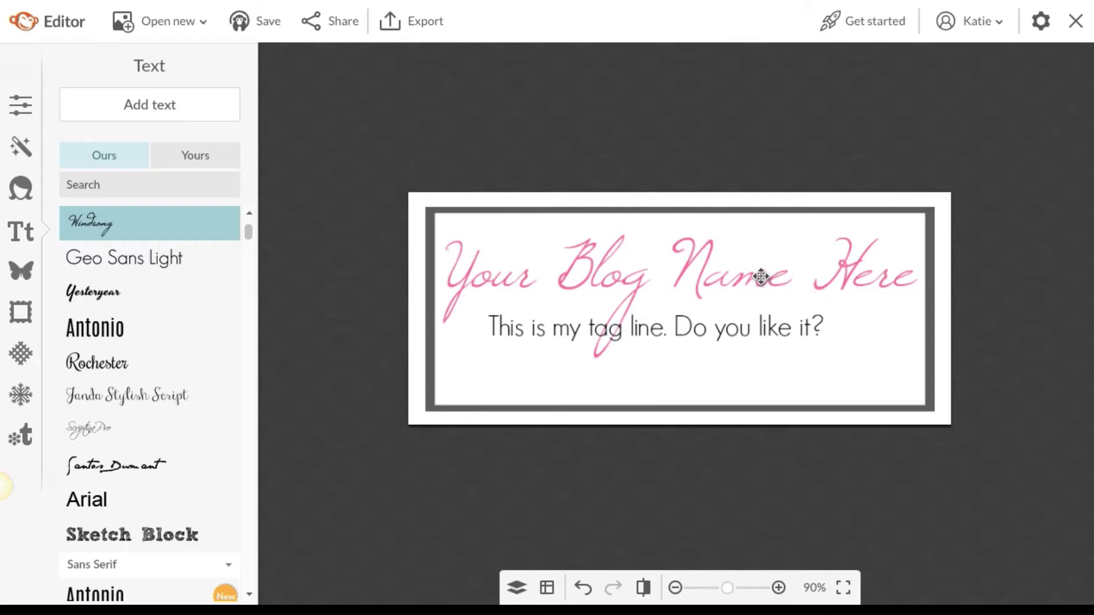
pyautogui.moveTo(762, 277); pyautogui.dragTo(759, 291)
pyautogui.click(1006, 205)
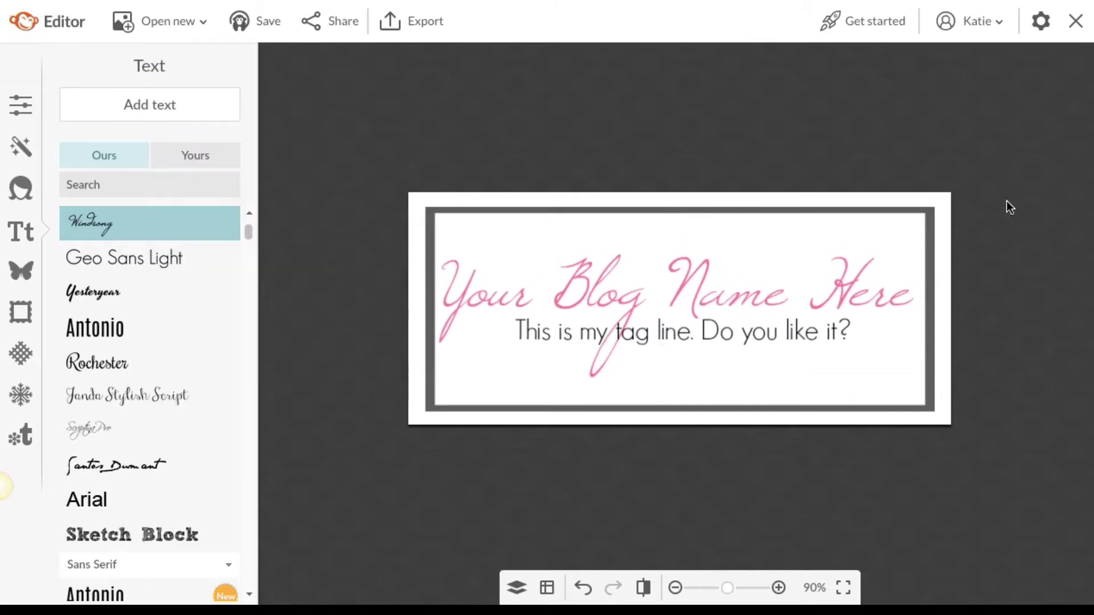
# Browse the overlay collections down to the Nature category, look through Floral, and open Vintage Blossoms
pyautogui.click(20, 270)
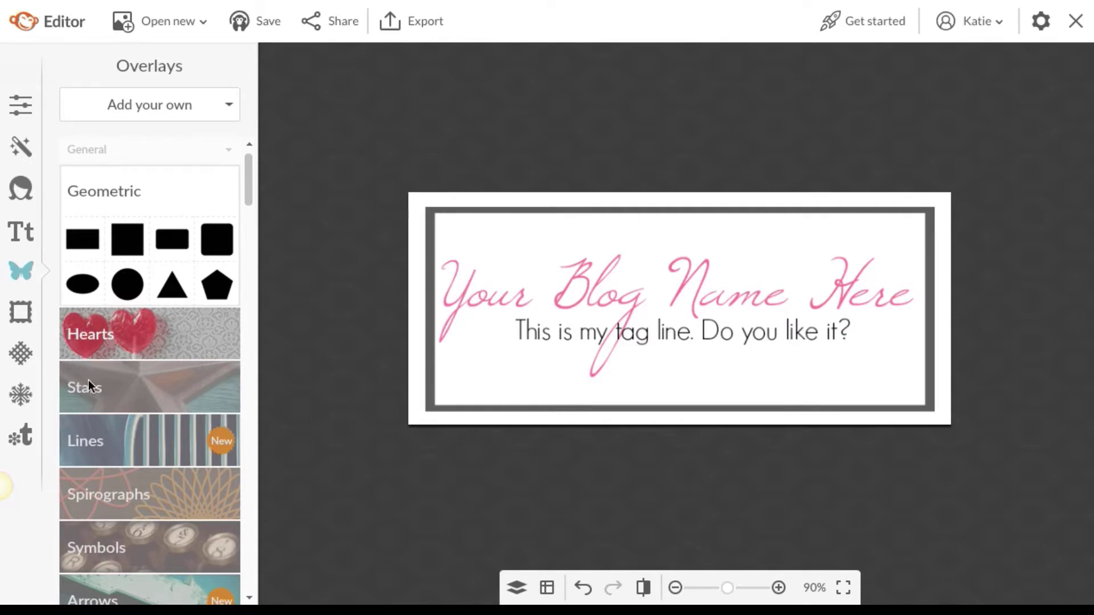
pyautogui.scroll(-4, 90, 387)
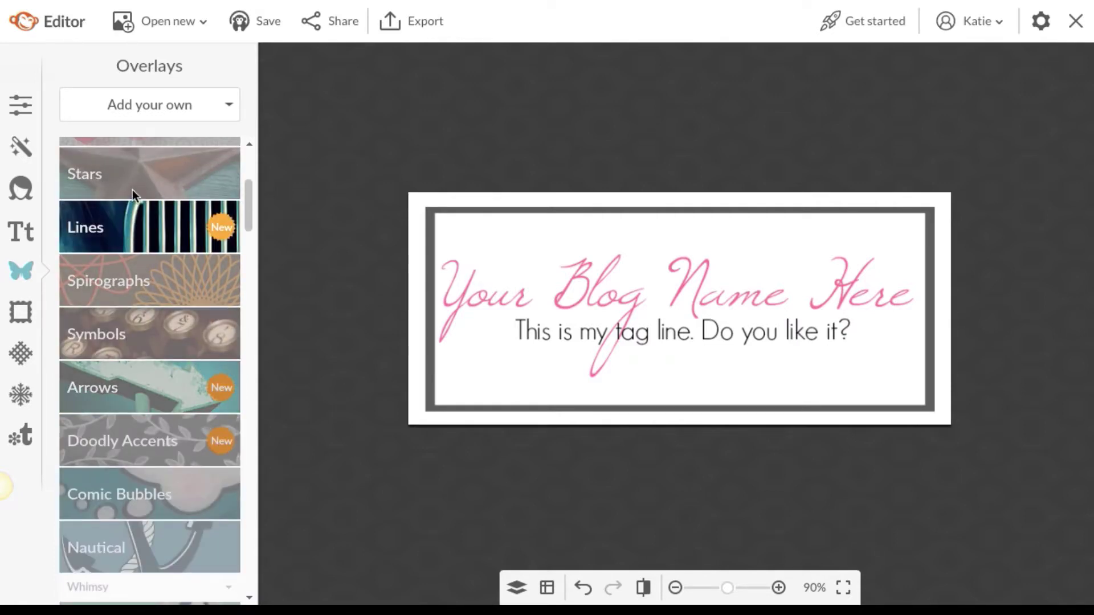
pyautogui.scroll(-6, 152, 364)
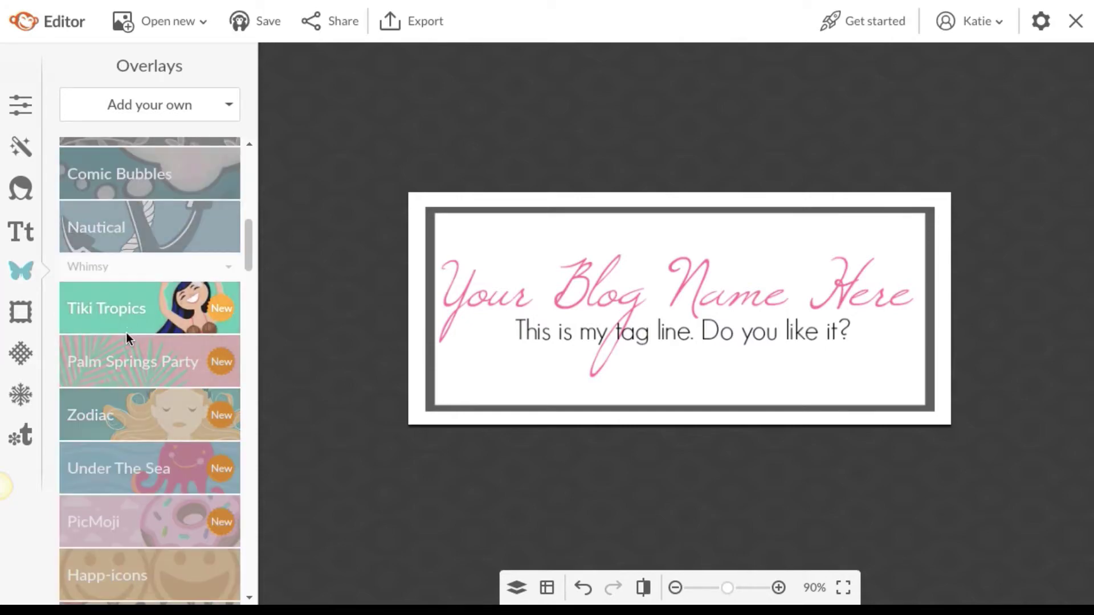
pyautogui.scroll(-6, 125, 342)
pyautogui.scroll(-20, 139, 412)
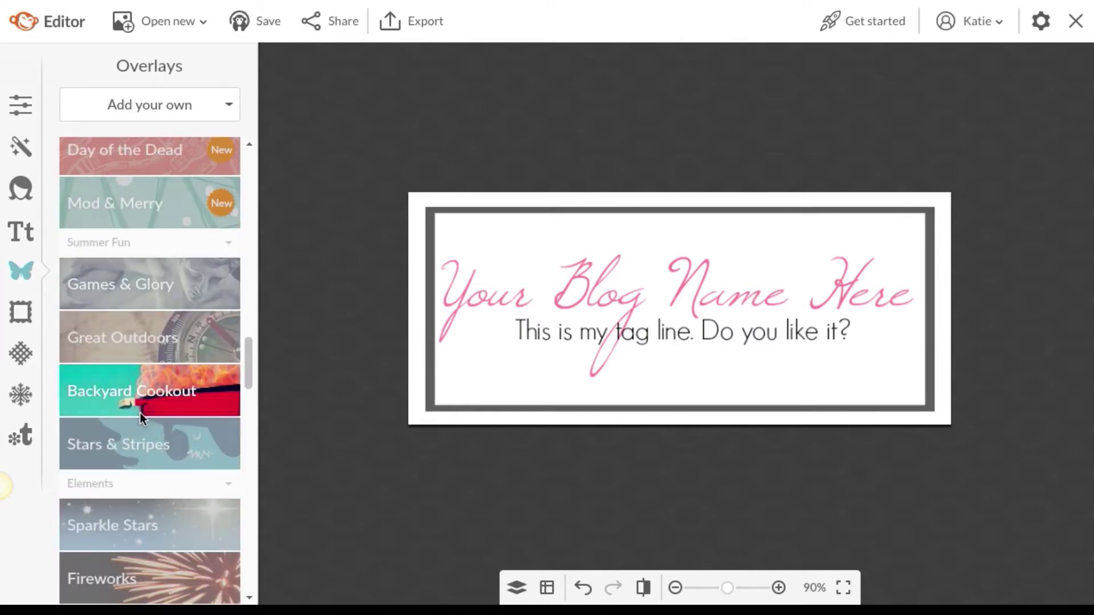
pyautogui.scroll(-12, 139, 412)
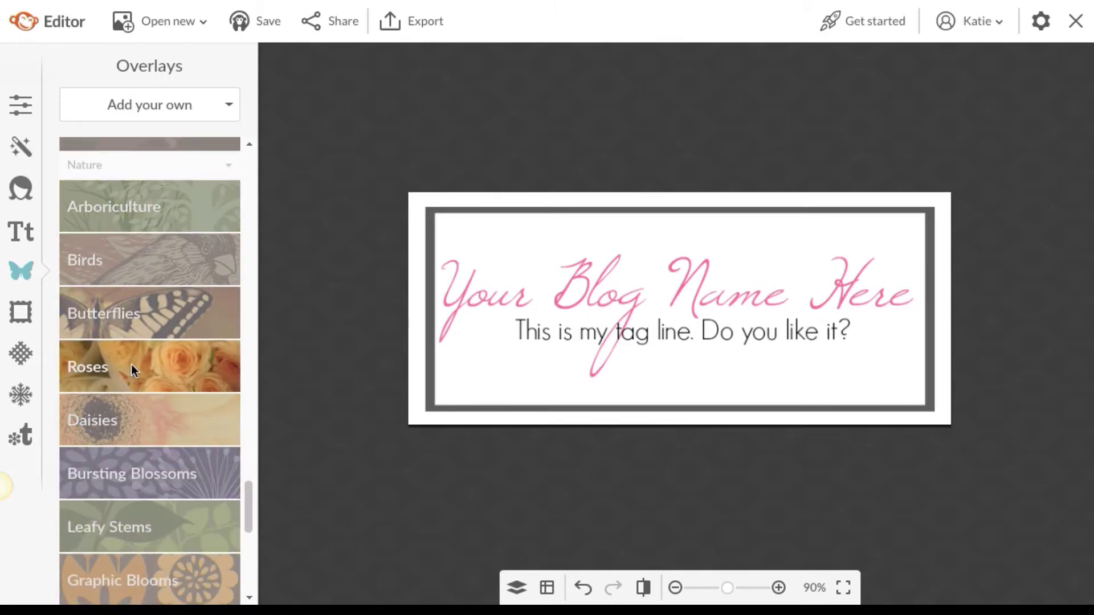
pyautogui.scroll(-4, 142, 429)
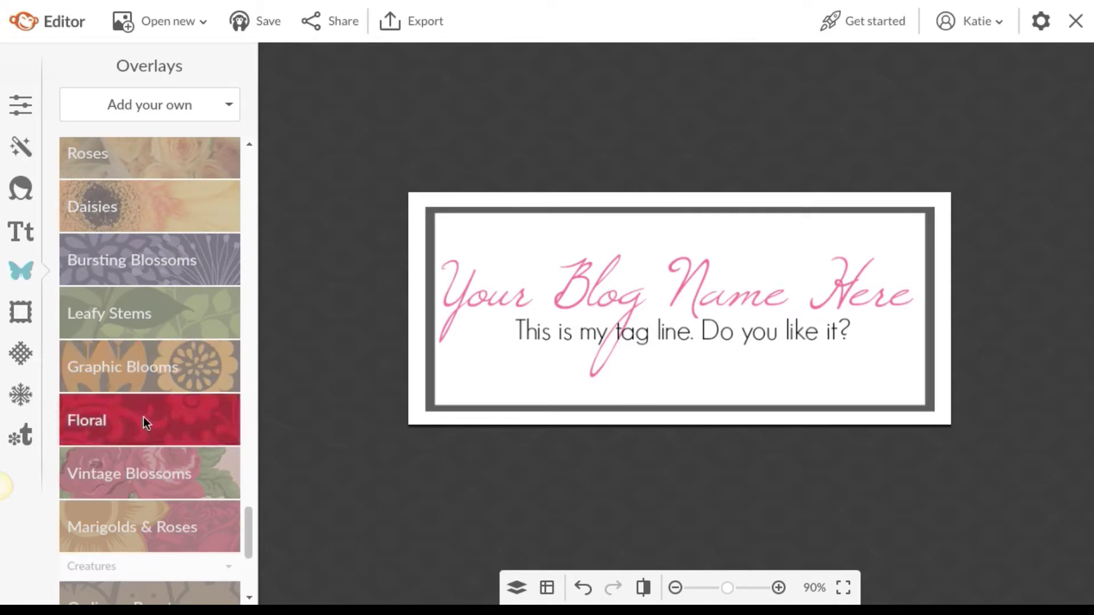
pyautogui.click(143, 416)
pyautogui.scroll(-6, 143, 417)
pyautogui.scroll(4, 144, 417)
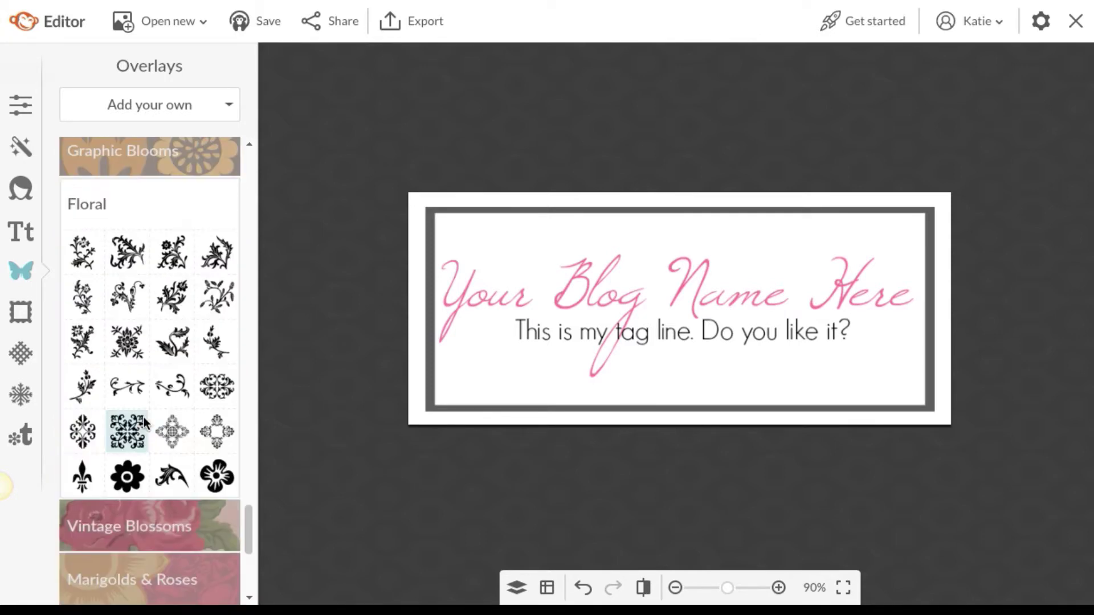
pyautogui.click(154, 517)
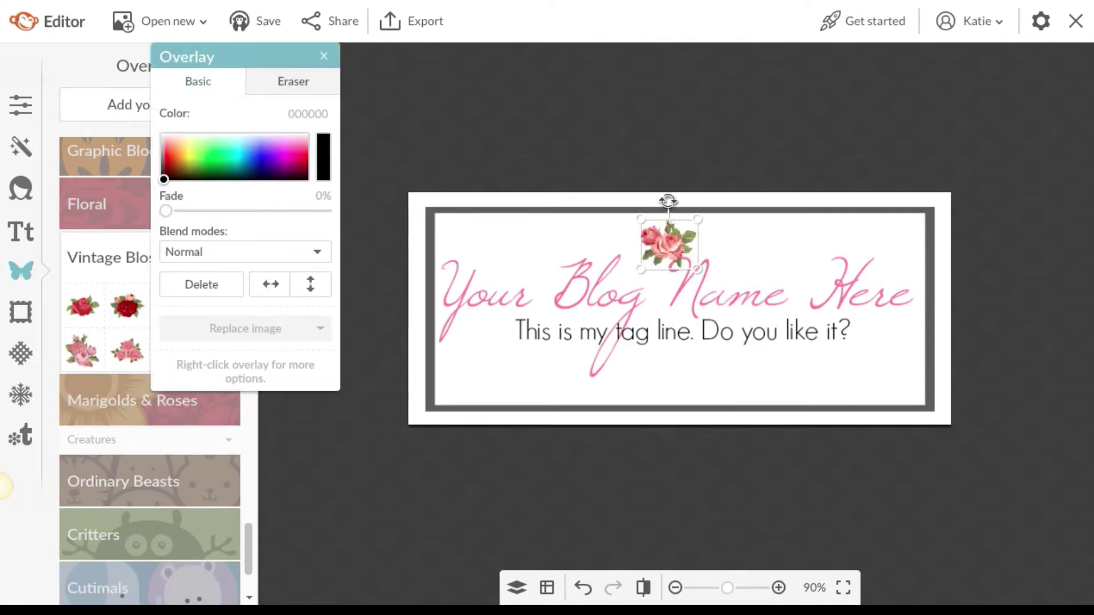
# Rotate the small pink rose cluster counterclockwise and place it over the upper-left corner of the gray border
pyautogui.moveTo(669, 202); pyautogui.dragTo(647, 199)
pyautogui.moveTo(676, 245); pyautogui.dragTo(452, 224)
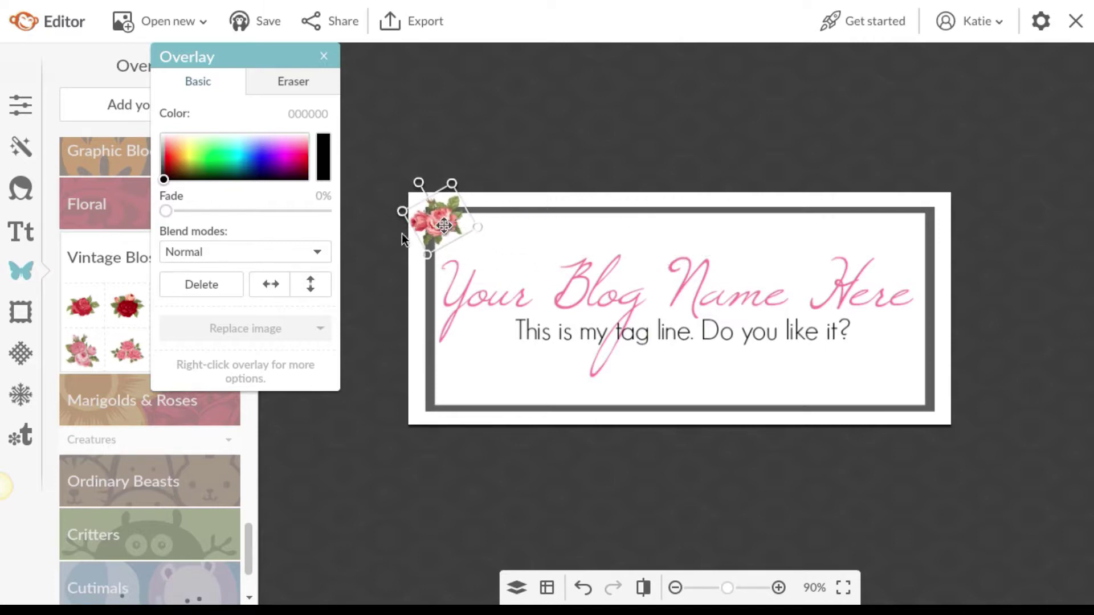
pyautogui.click(315, 426)
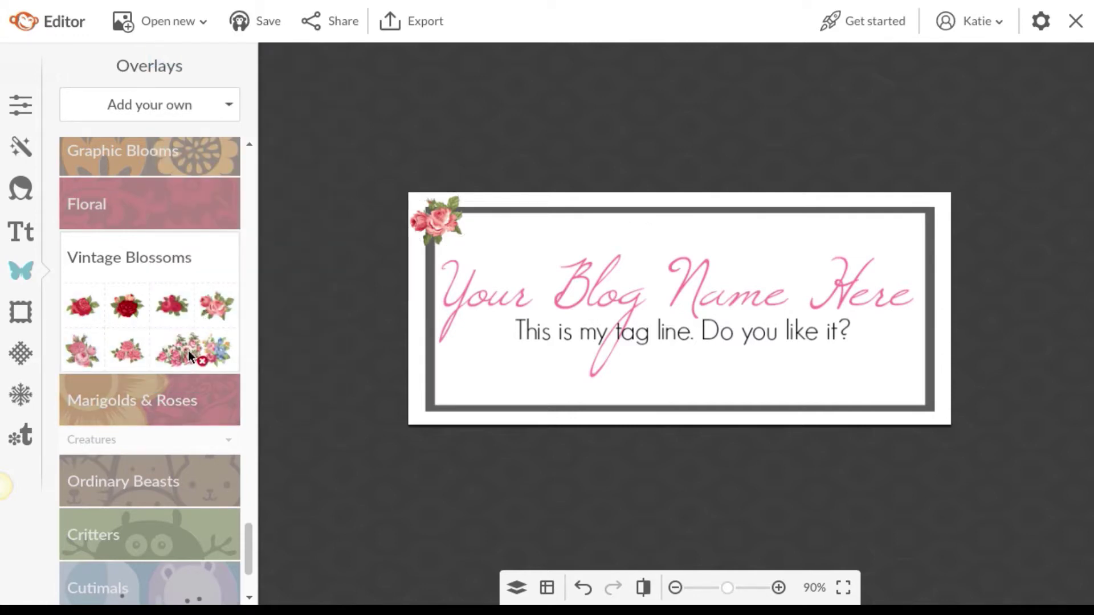
# Place an enlarged triangular rose bouquet on the border's lower-right corner and move the small rose cluster beside the tag line
pyautogui.moveTo(900, 383); pyautogui.dragTo(944, 297)
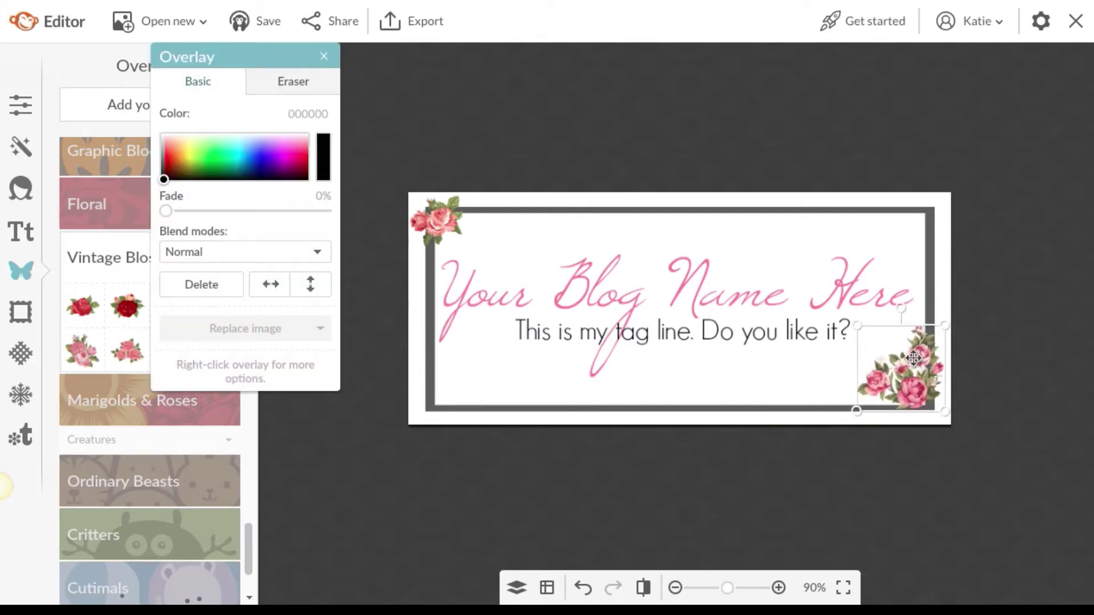
pyautogui.moveTo(898, 397); pyautogui.dragTo(897, 411)
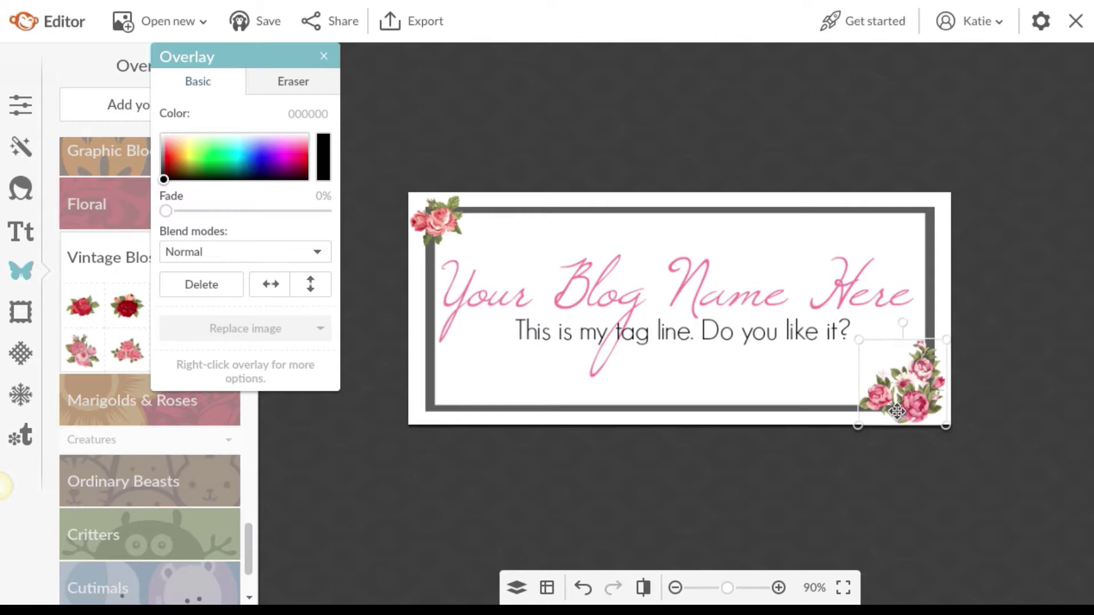
pyautogui.moveTo(445, 225); pyautogui.dragTo(491, 334)
pyautogui.click(972, 407)
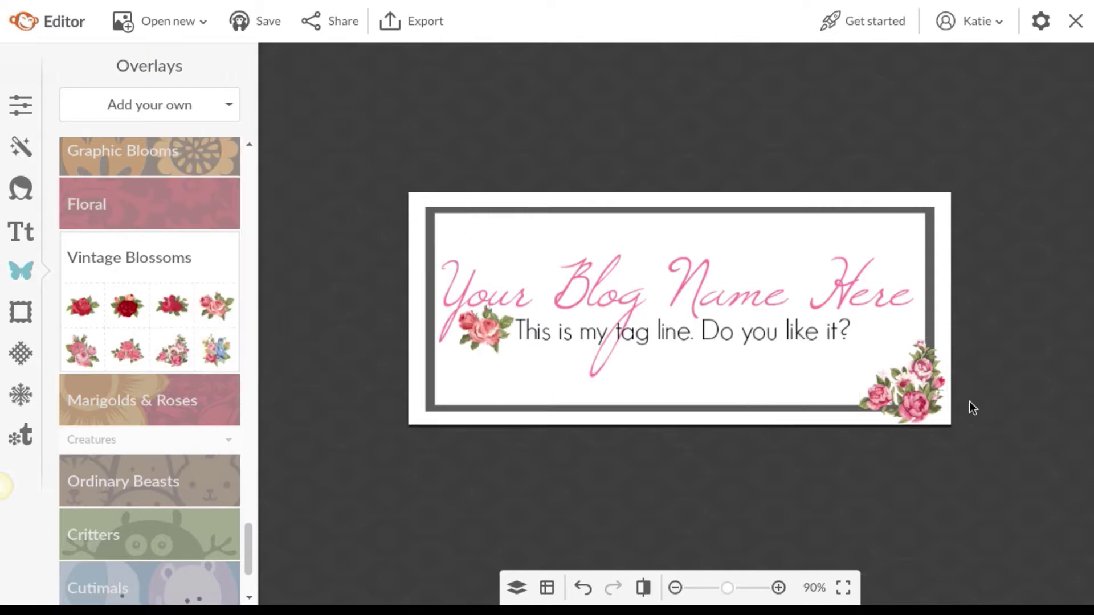
# Add a second copy of the triangular rose bouquet, turn it upside down, enlarge it, and fit it over the border's upper-left corner
pyautogui.click(935, 384)
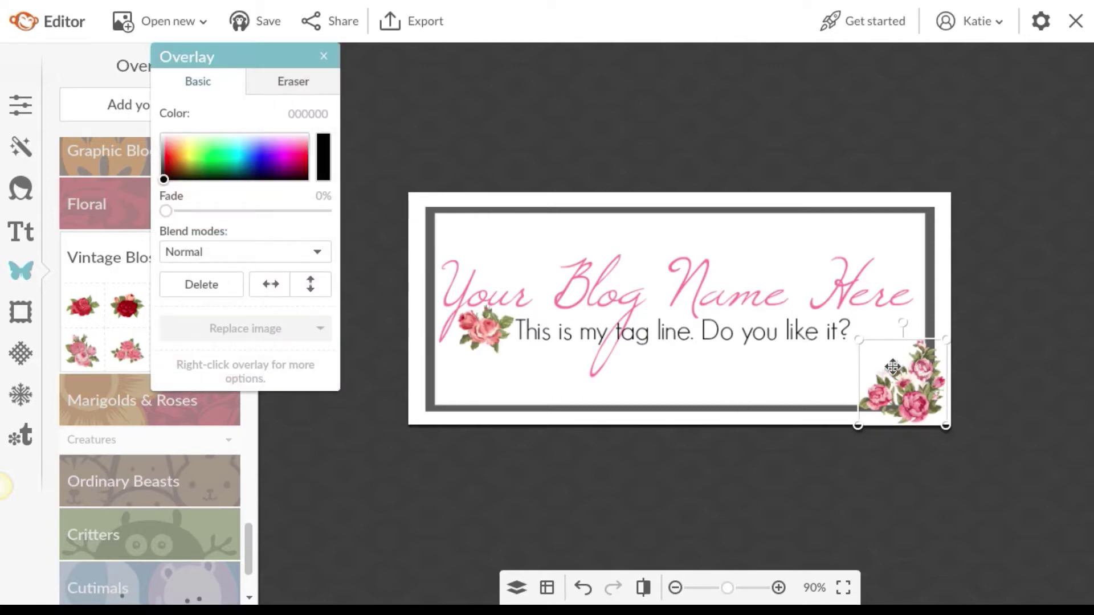
pyautogui.click(294, 412)
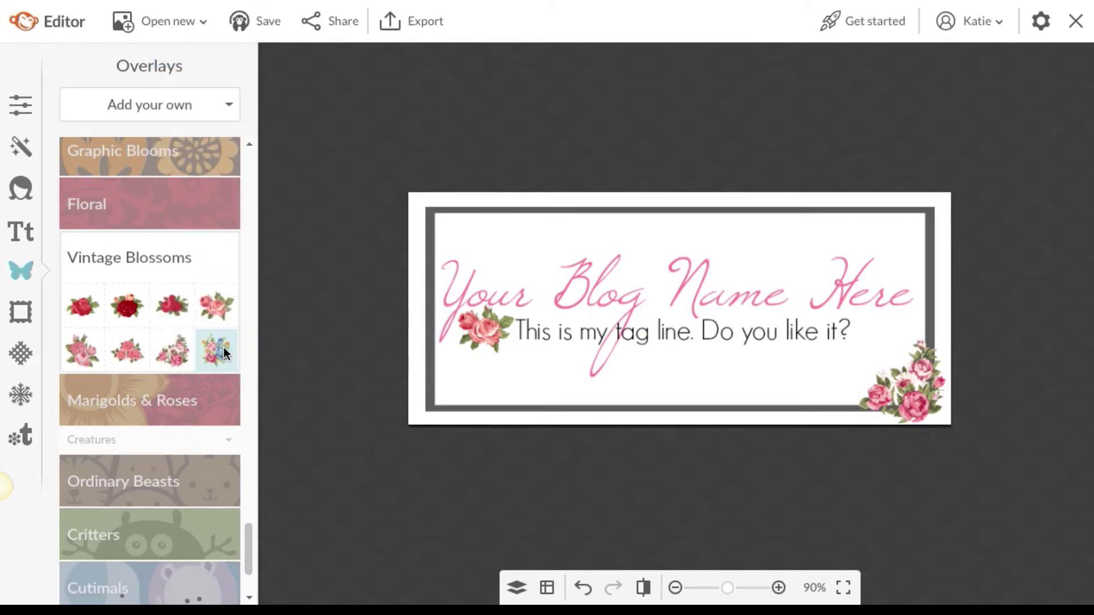
pyautogui.click(176, 343)
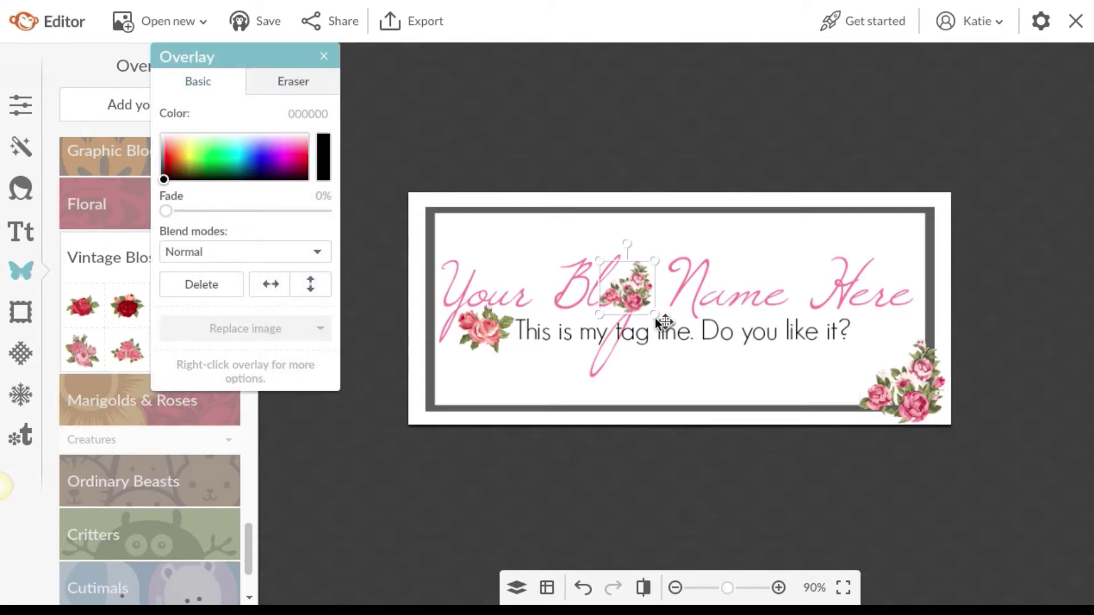
pyautogui.moveTo(626, 241); pyautogui.dragTo(628, 352)
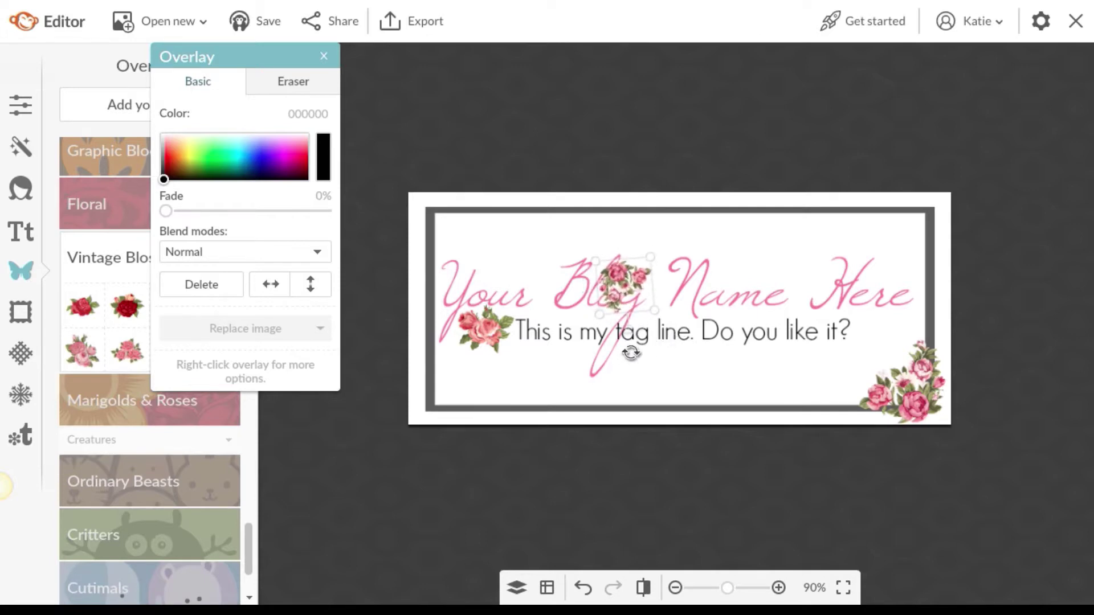
pyautogui.moveTo(624, 285); pyautogui.dragTo(436, 224)
pyautogui.moveTo(466, 248)
pyautogui.mouseDown()
pyautogui.moveTo(498, 273)
pyautogui.moveTo(459, 244)
pyautogui.mouseUp()
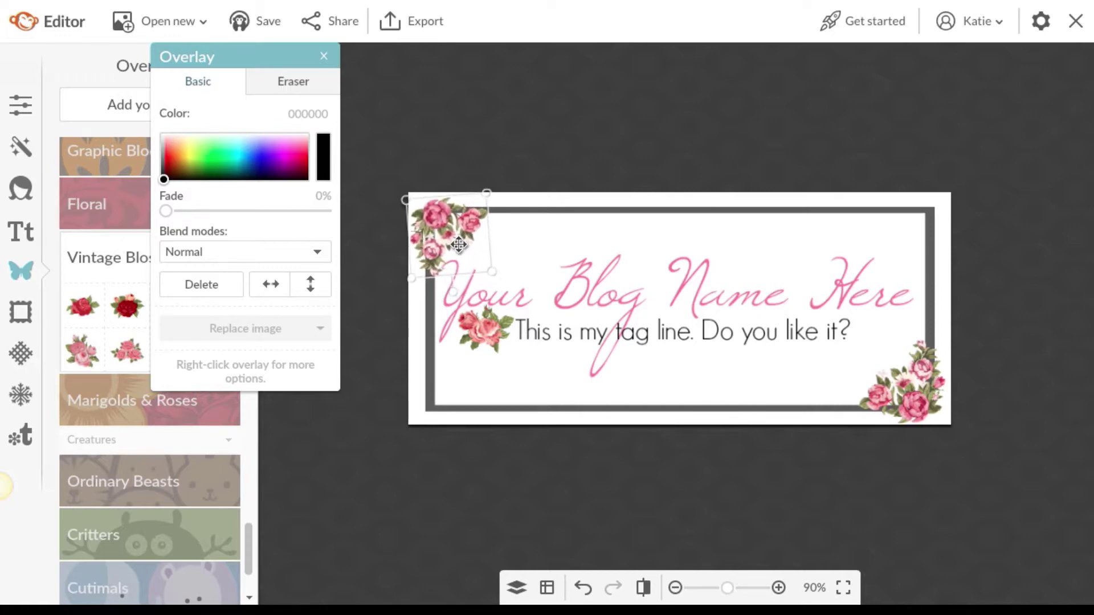
pyautogui.click(765, 119)
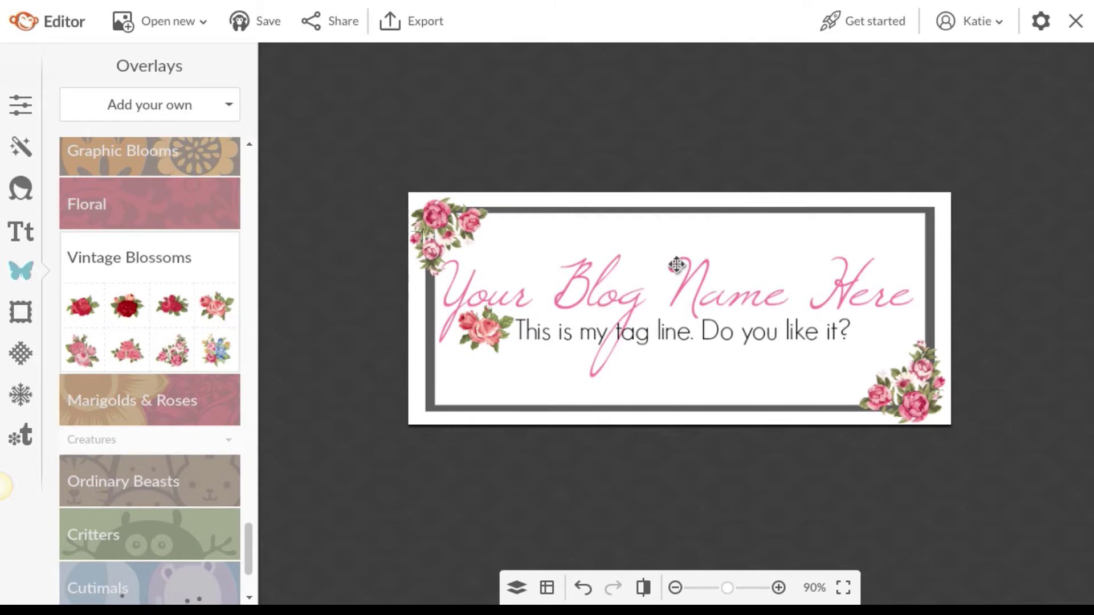
# Delete the small pink rose cluster in front of the tag line
pyautogui.click(483, 330)
pyautogui.press('Delete')
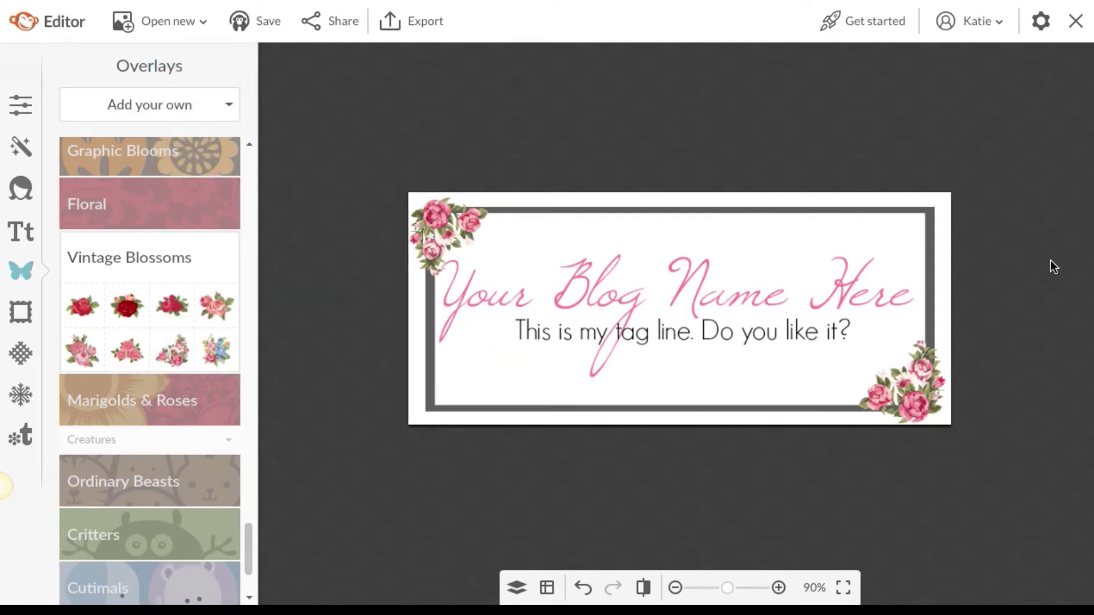
# Enlarge the tag line text to size 45 and move it slightly lower beneath the blog name
pyautogui.click(678, 337)
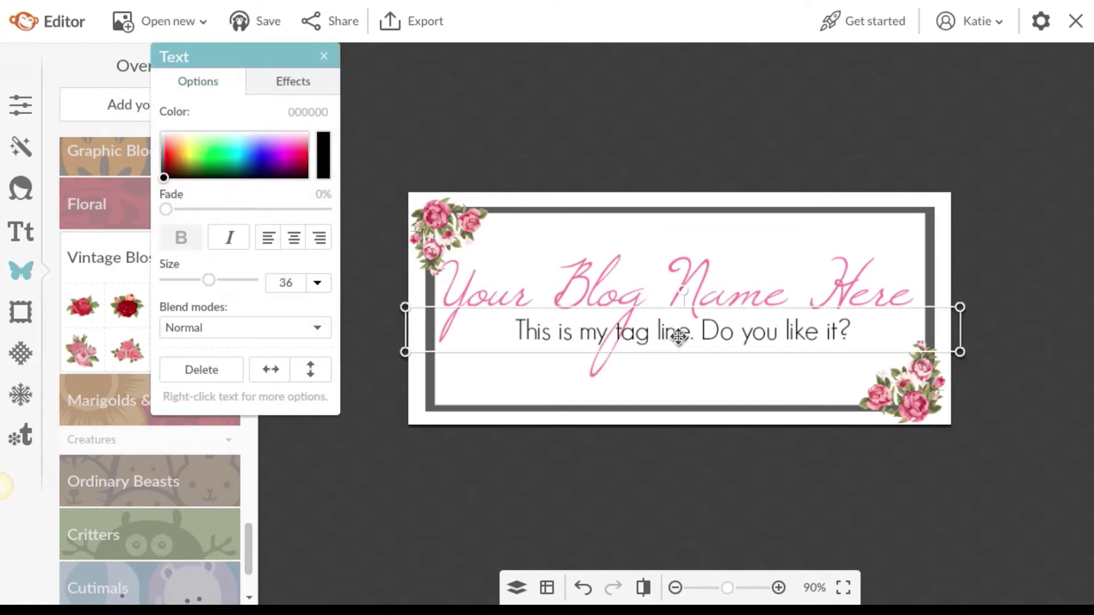
pyautogui.doubleClick(852, 329)
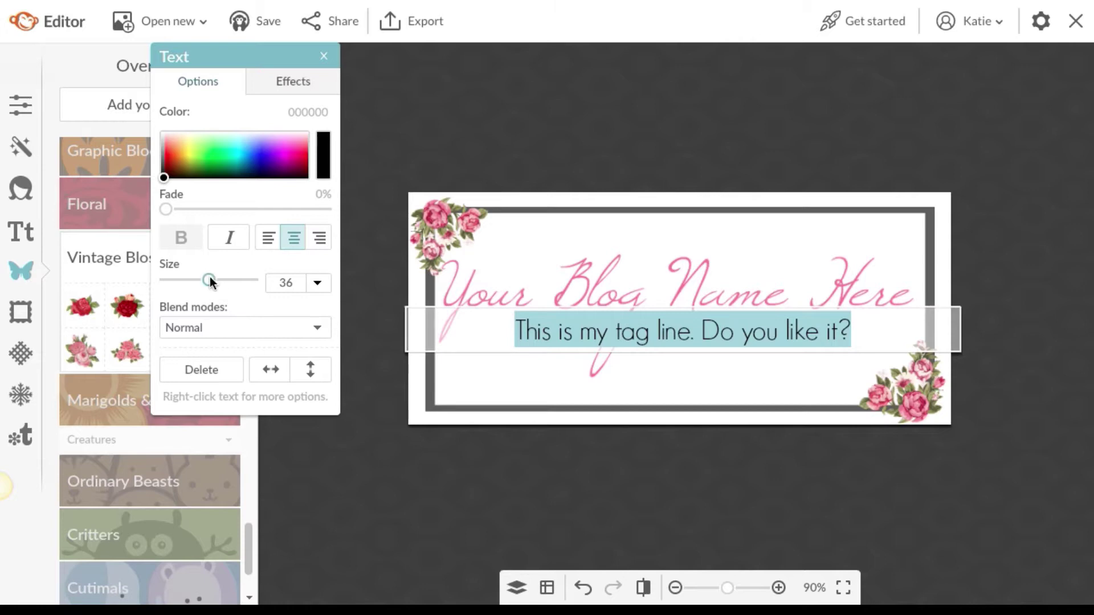
pyautogui.moveTo(210, 276); pyautogui.dragTo(218, 276)
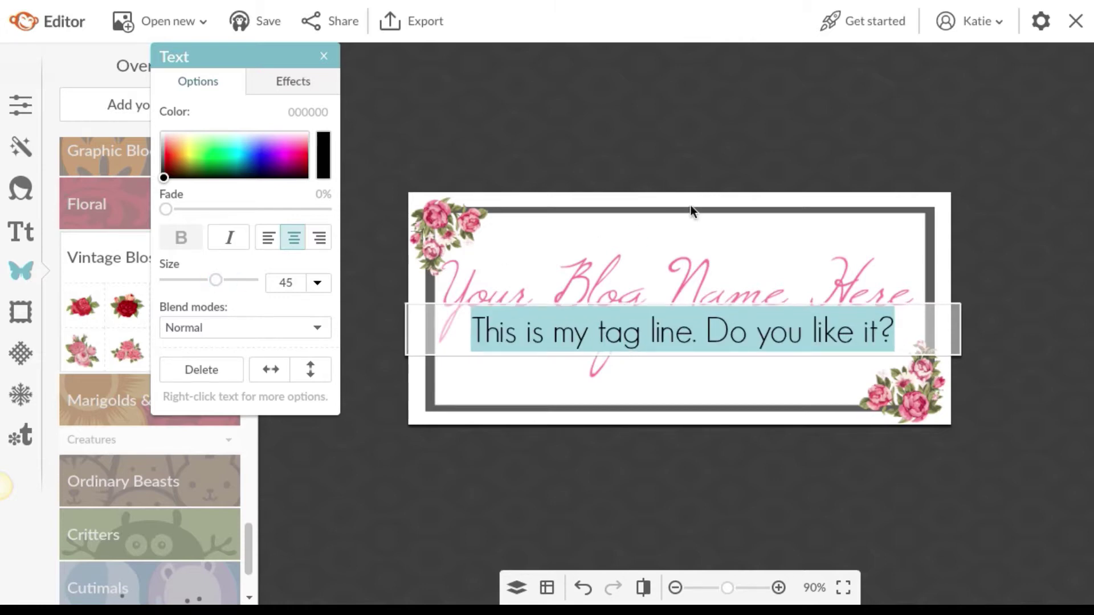
pyautogui.click(751, 151)
pyautogui.moveTo(720, 342); pyautogui.dragTo(721, 351)
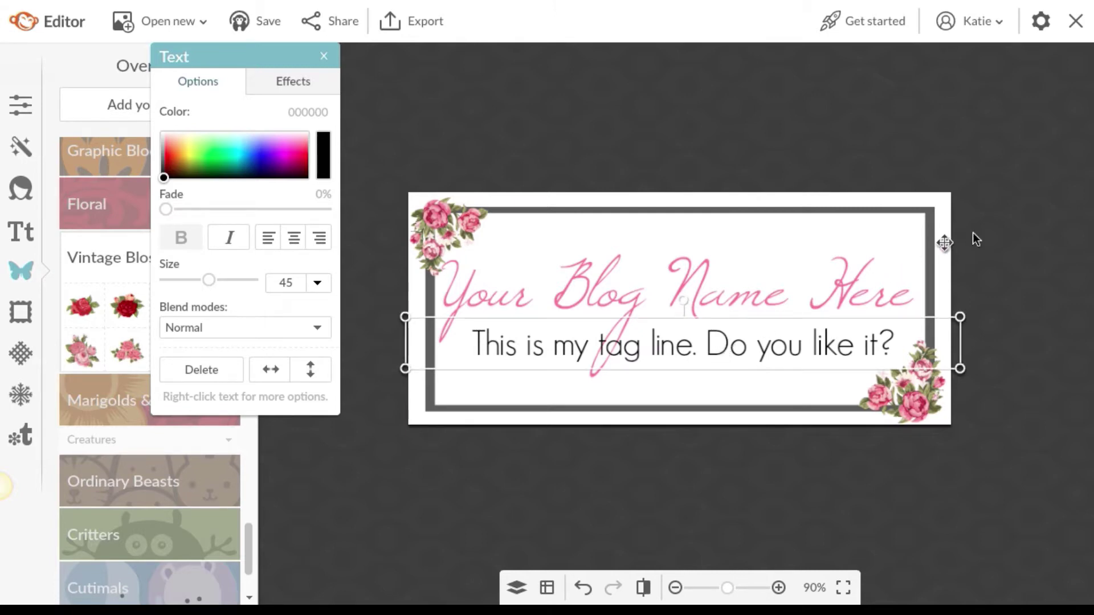
pyautogui.click(1013, 219)
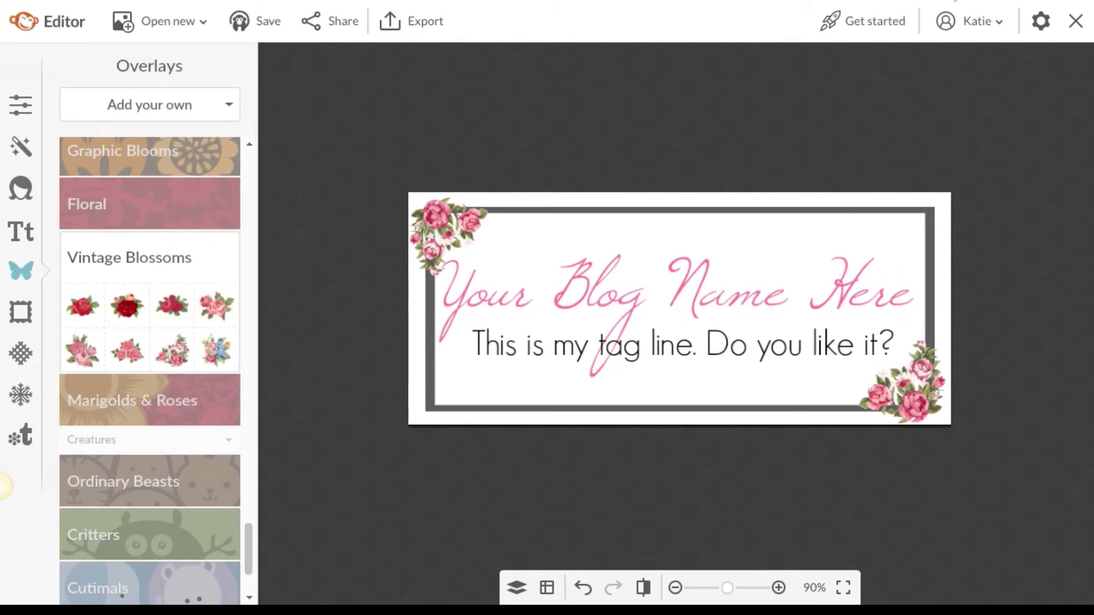
# Change the blog name's font to Rochester and set its size to 75
pyautogui.moveTo(706, 275); pyautogui.dragTo(714, 276)
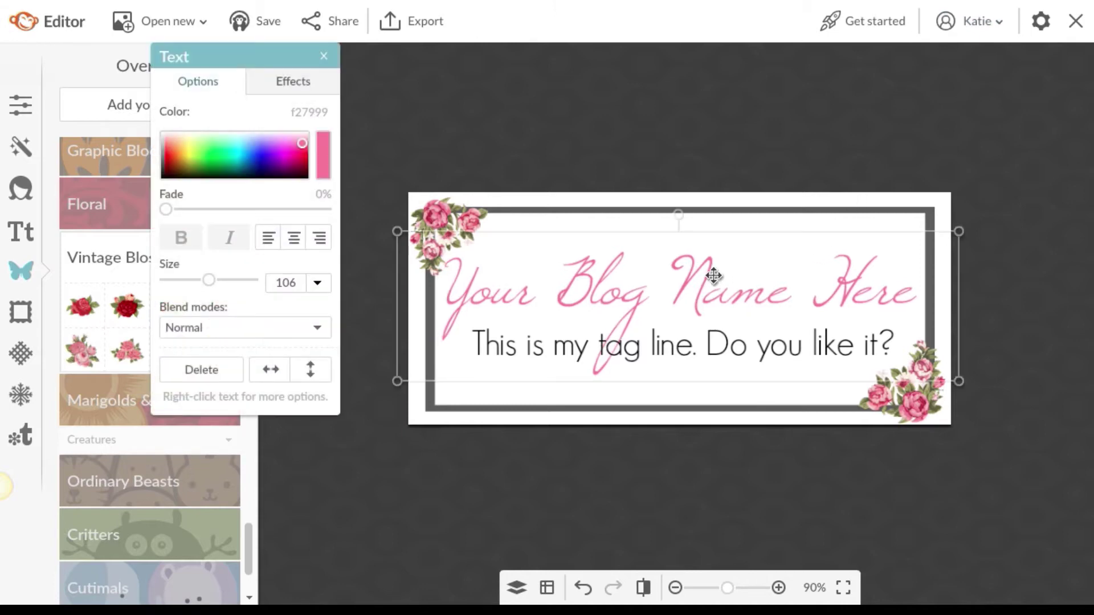
pyautogui.click(713, 276)
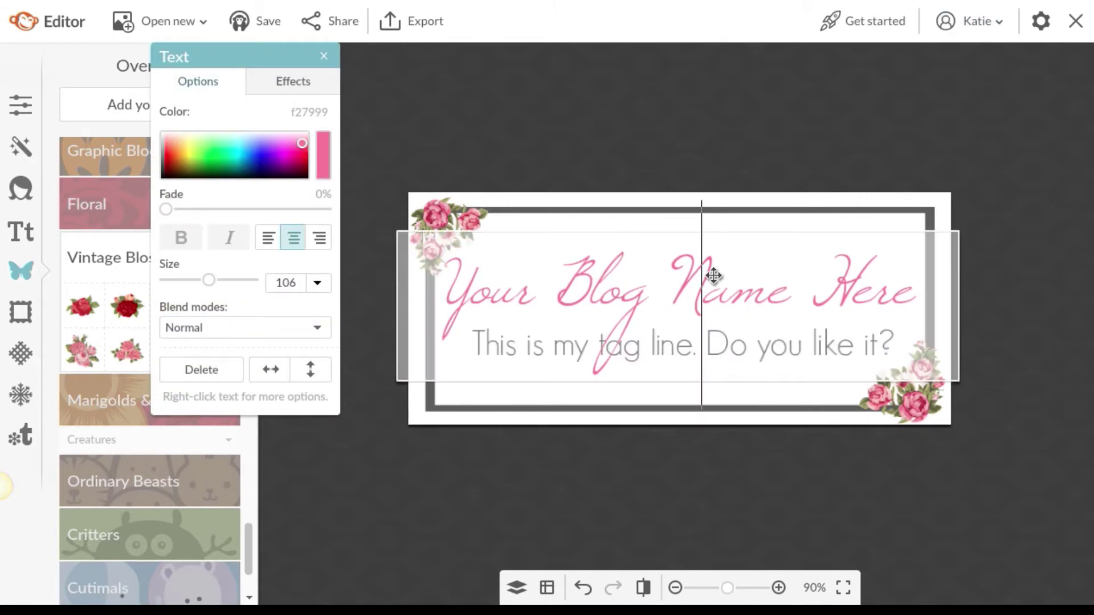
pyautogui.click(914, 291)
pyautogui.moveTo(915, 291); pyautogui.dragTo(447, 257)
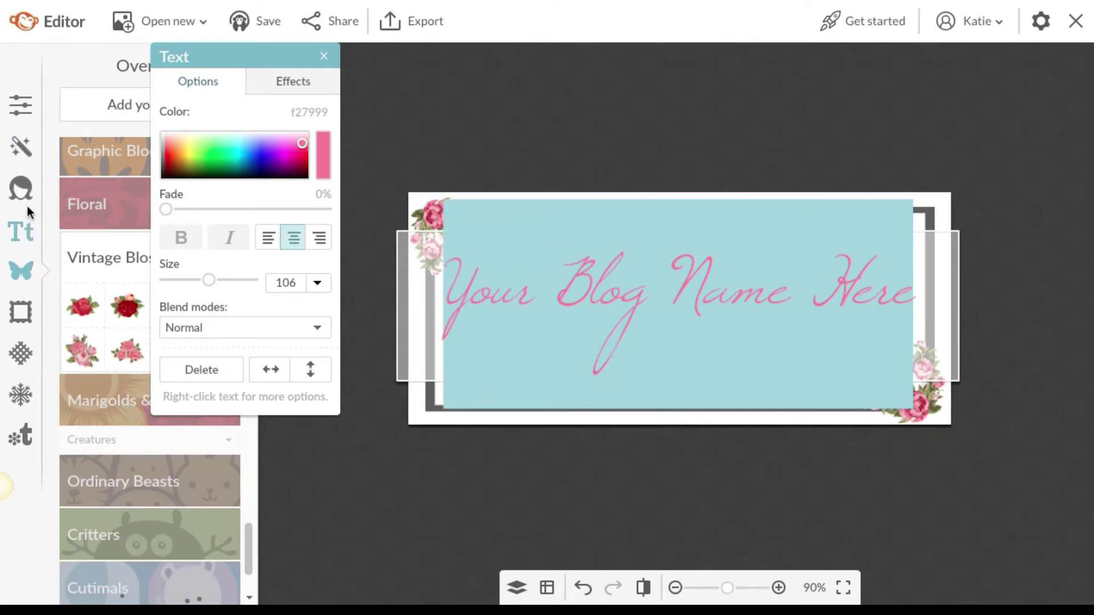
pyautogui.click(21, 225)
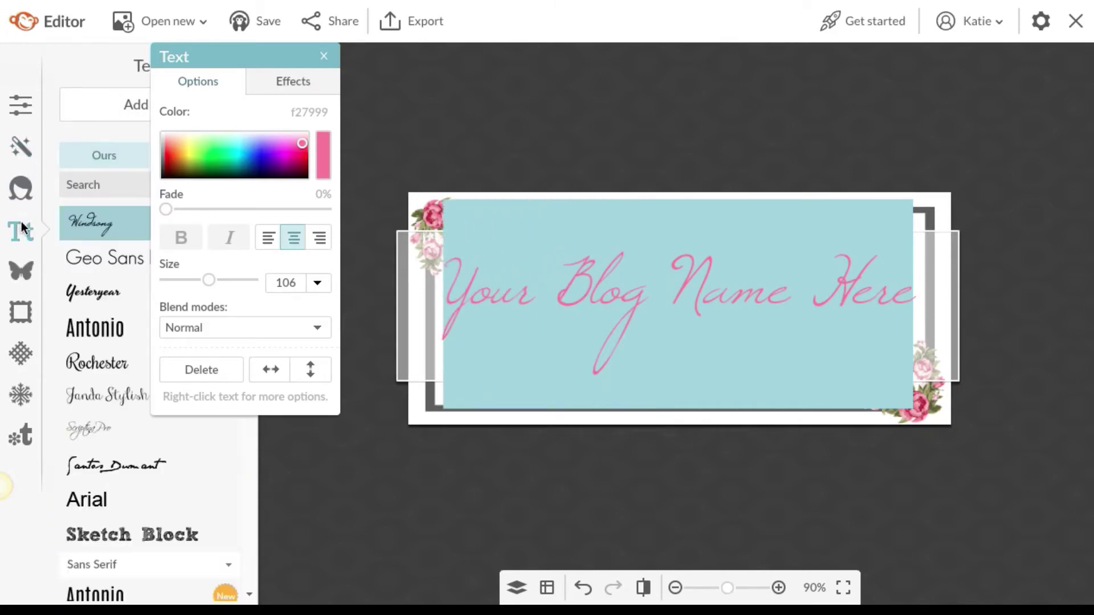
pyautogui.click(89, 369)
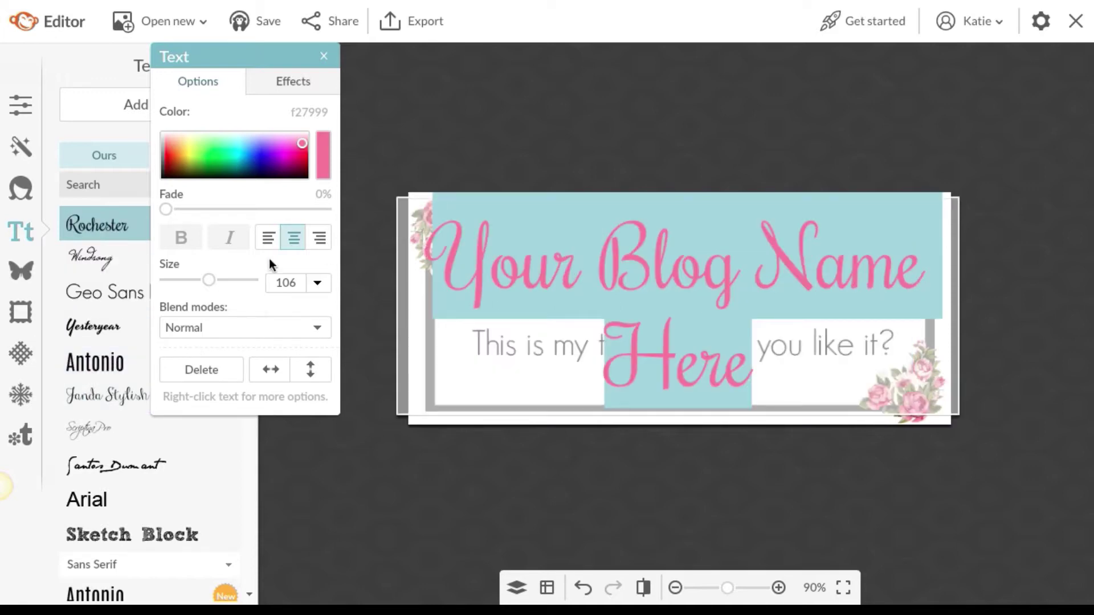
pyautogui.moveTo(214, 279); pyautogui.dragTo(198, 281)
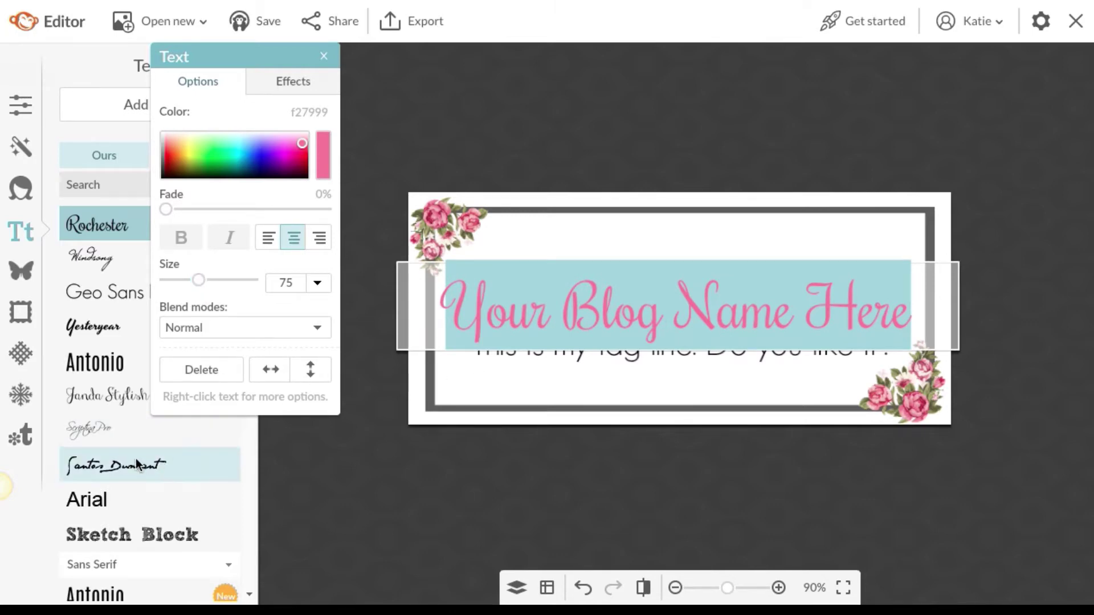
# Try the Bigelow Rules font from the Santa Script group on the blog name
pyautogui.scroll(-10, 130, 470)
pyautogui.scroll(-6, 126, 480)
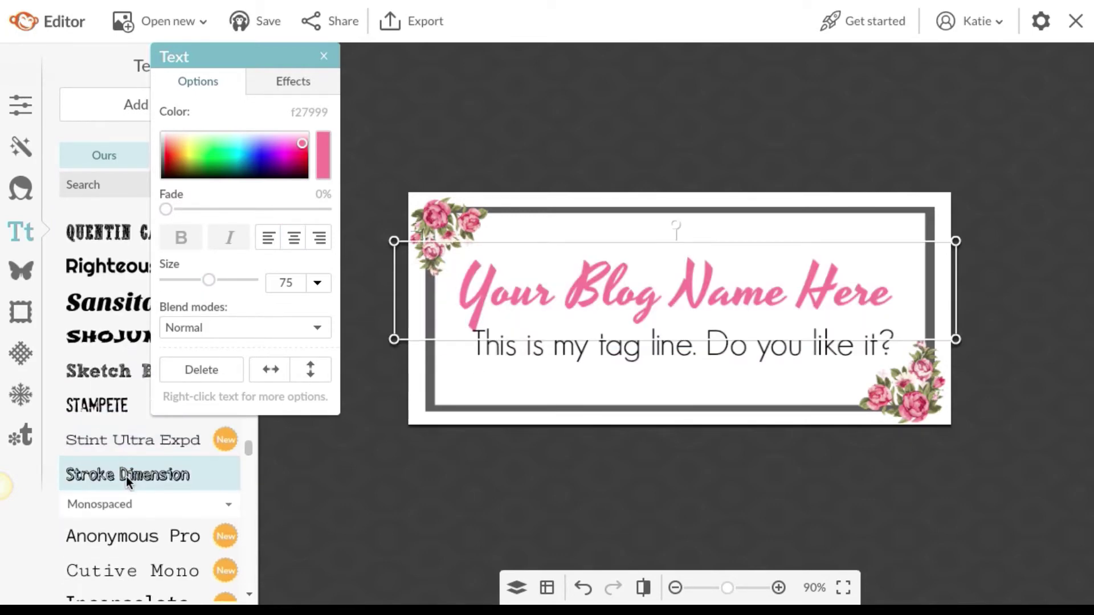
pyautogui.scroll(-5, 126, 480)
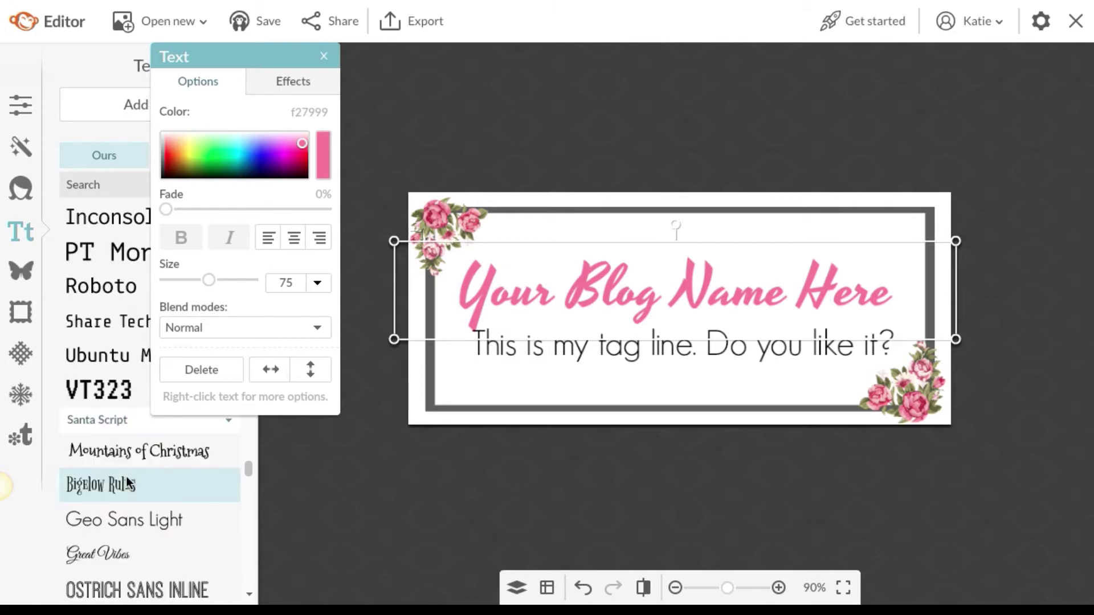
pyautogui.scroll(-1, 128, 482)
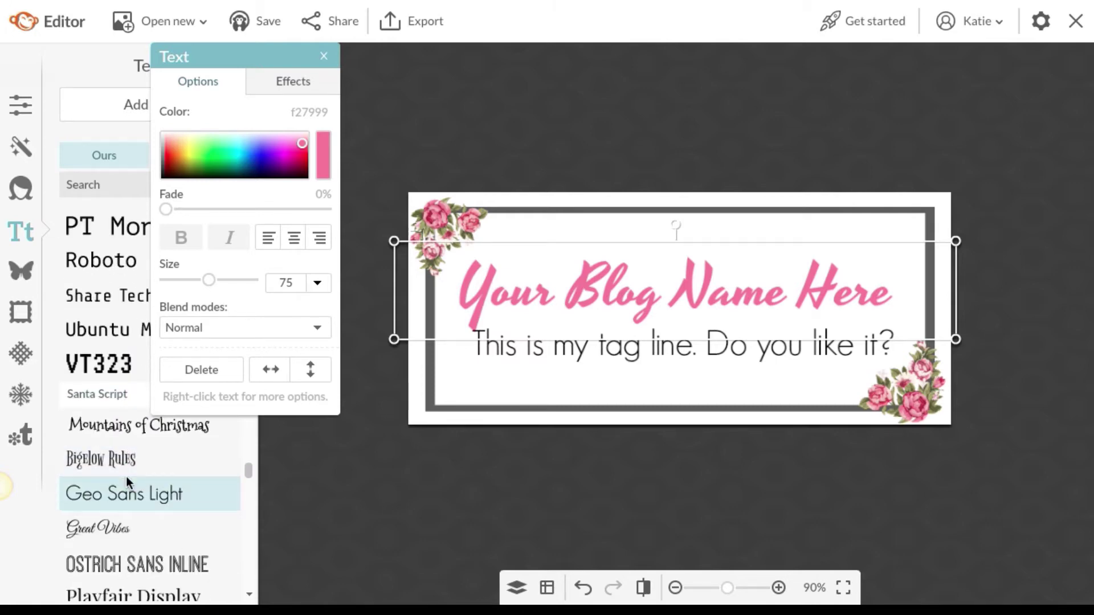
pyautogui.click(125, 459)
# Try the Learning Curve font from the Penmanship group on the blog name
pyautogui.scroll(-2, 125, 460)
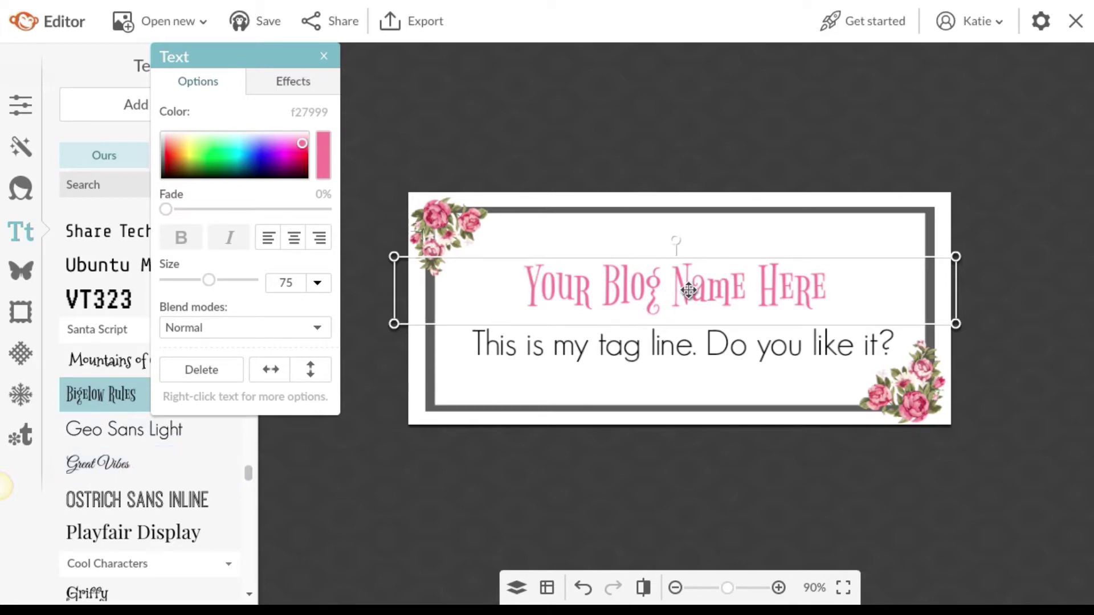
pyautogui.scroll(-4, 142, 512)
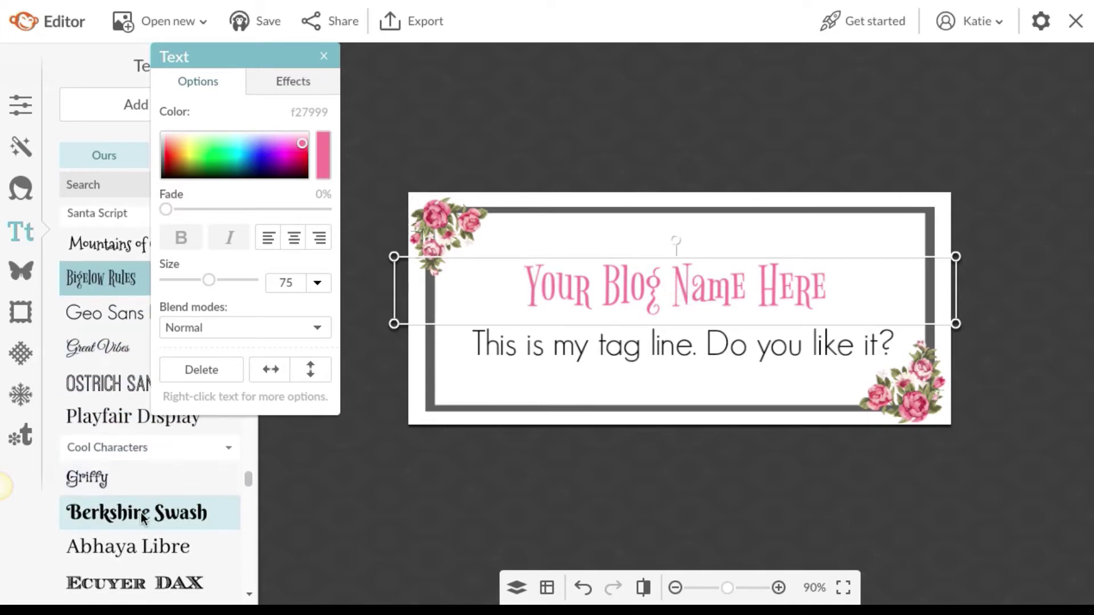
pyautogui.scroll(-10, 141, 512)
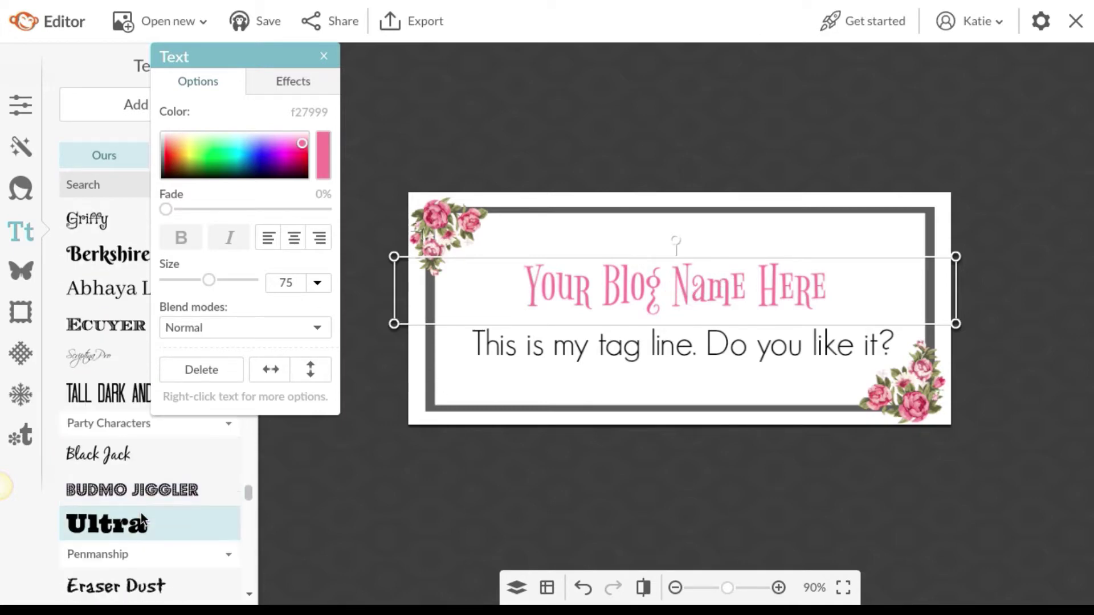
pyautogui.scroll(-2, 141, 512)
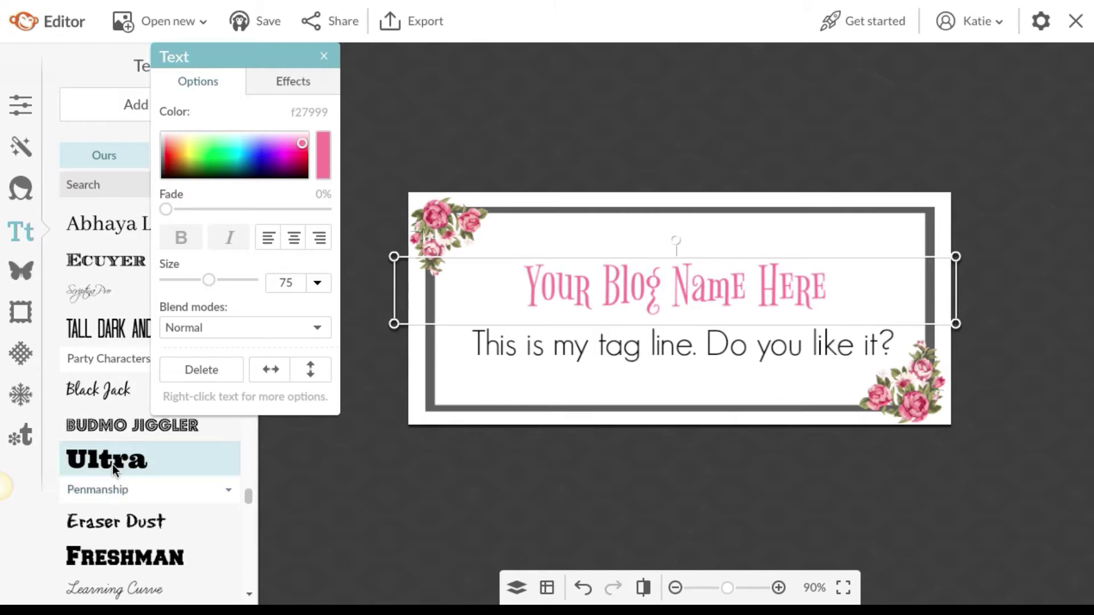
pyautogui.scroll(-3, 105, 475)
pyautogui.scroll(-3, 105, 475)
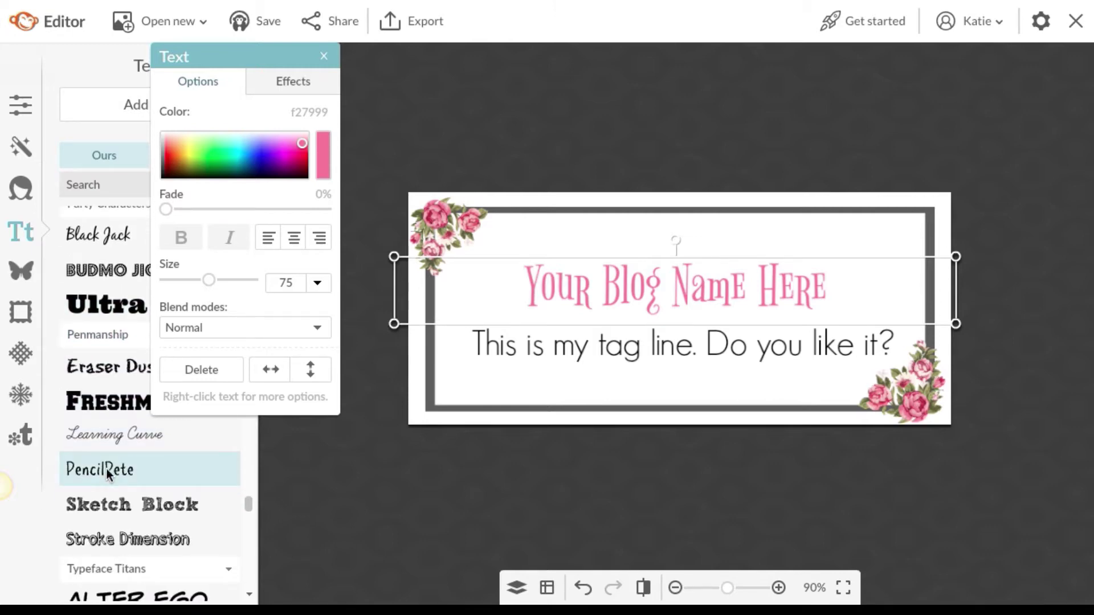
pyautogui.click(118, 432)
# Look through the remaining themed font groups and try Emily's Candy from Frightful Fonts on the blog name
pyautogui.scroll(-5, 101, 447)
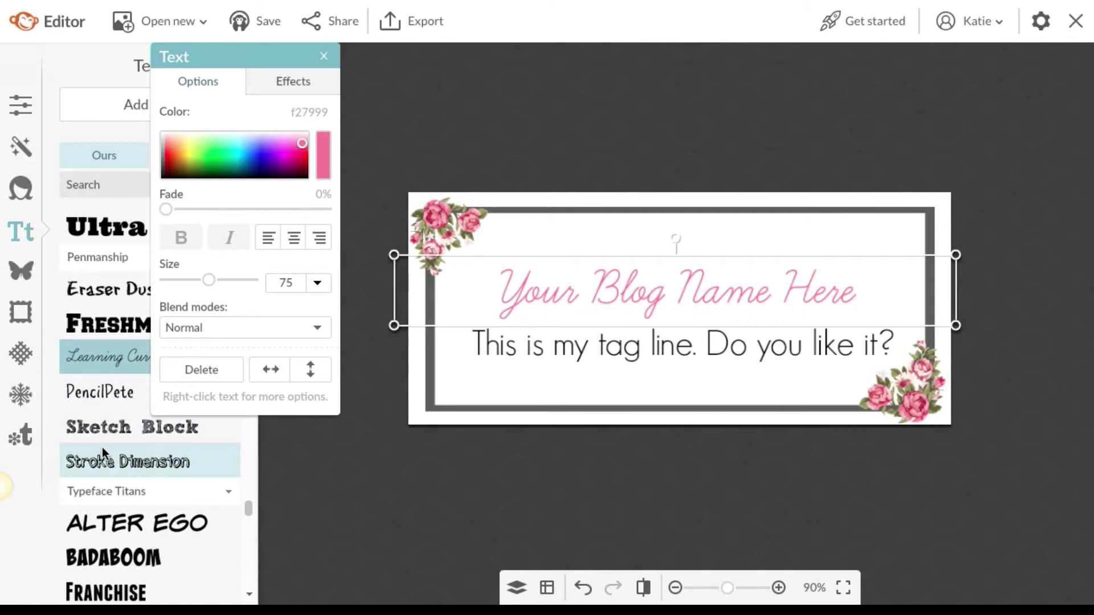
pyautogui.scroll(-4, 102, 447)
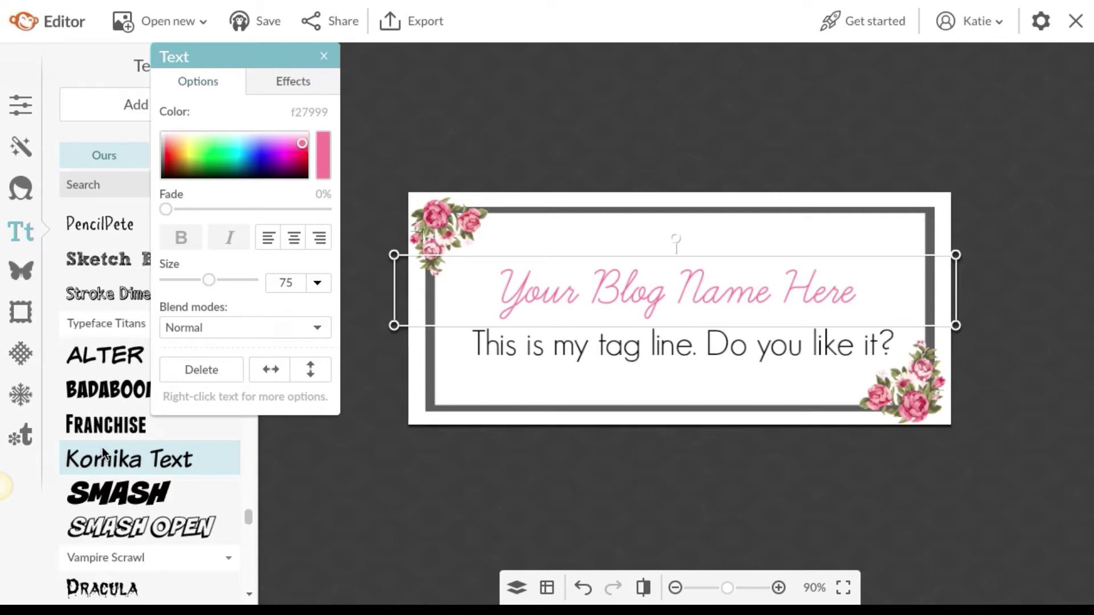
pyautogui.scroll(-4, 143, 487)
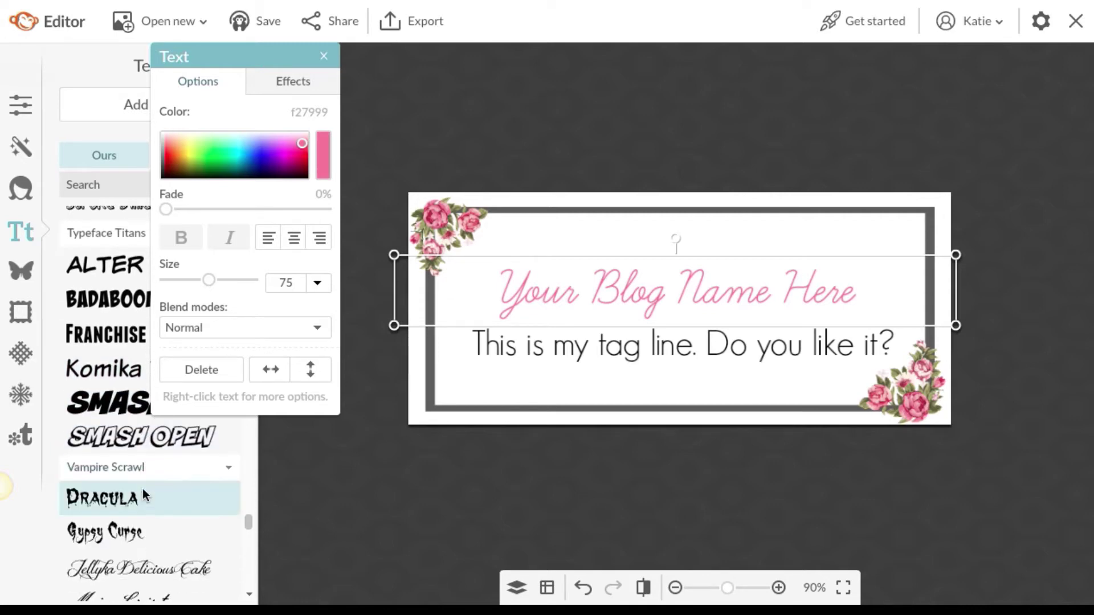
pyautogui.scroll(-2, 145, 495)
pyautogui.scroll(-8, 143, 488)
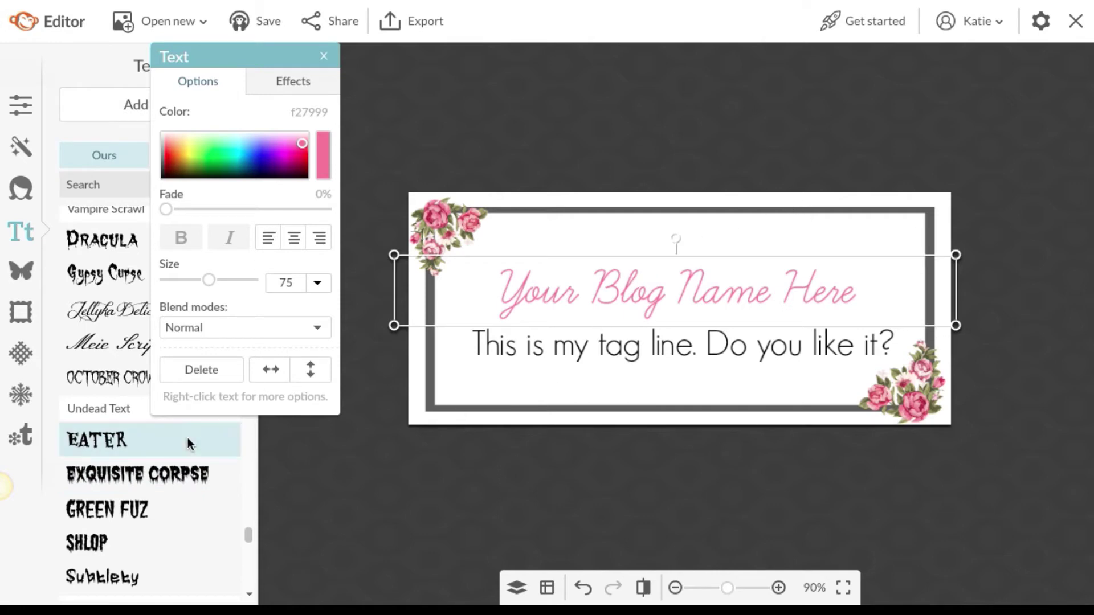
pyautogui.scroll(-4, 153, 517)
pyautogui.scroll(-1, 152, 517)
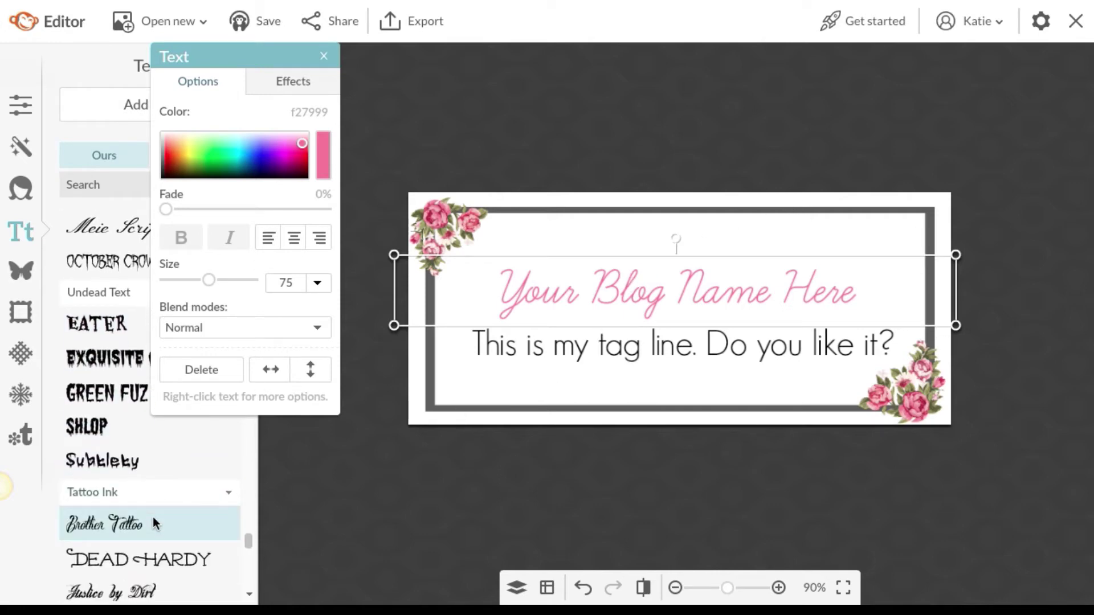
pyautogui.scroll(-5, 153, 517)
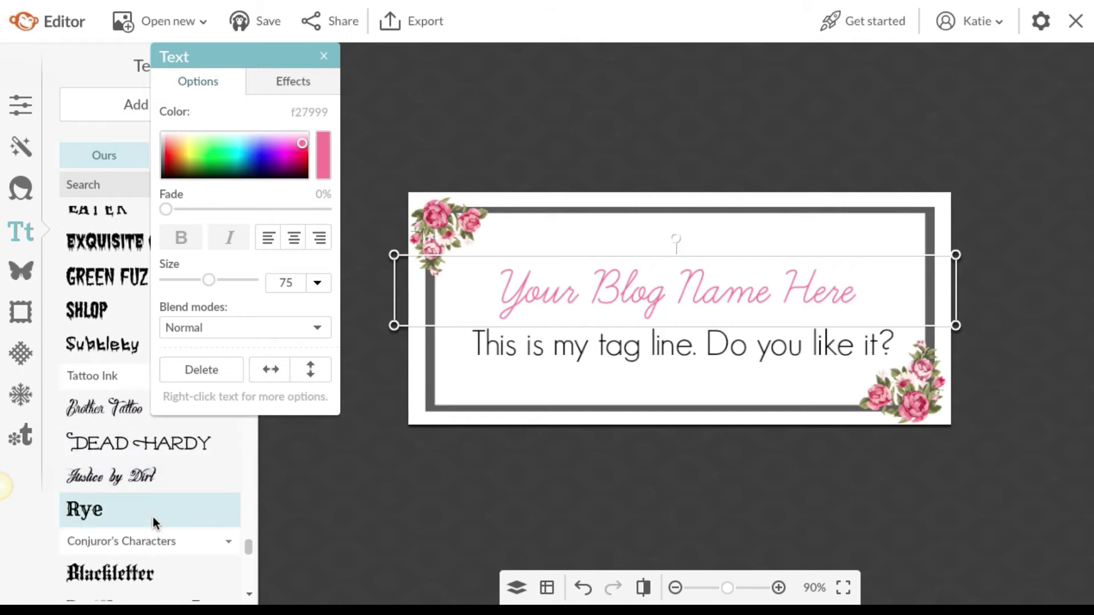
pyautogui.scroll(-3, 153, 517)
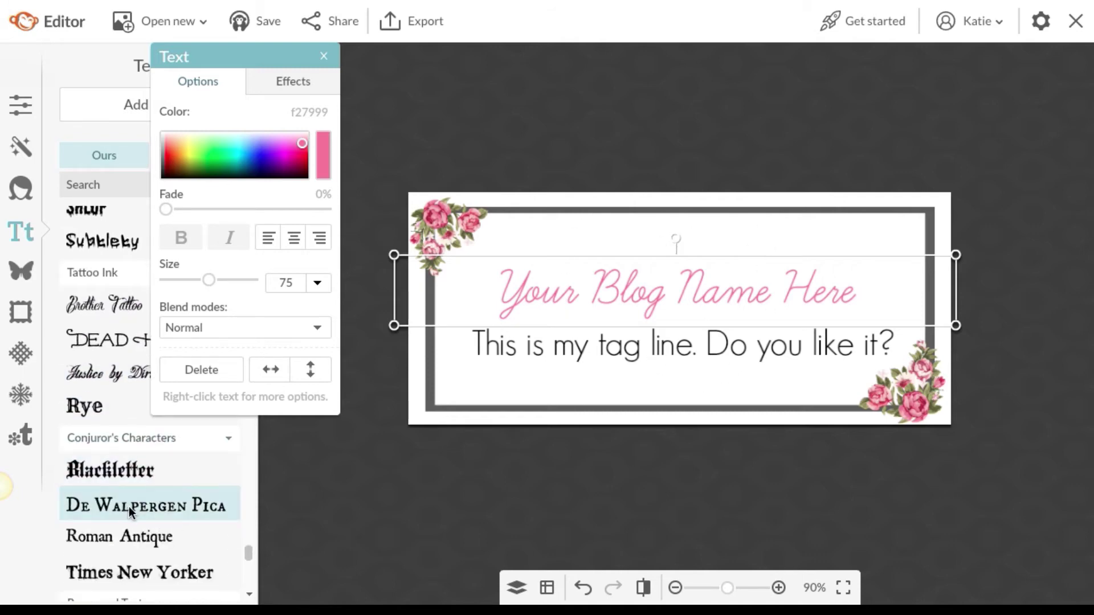
pyautogui.scroll(-1, 128, 507)
pyautogui.scroll(-1, 129, 508)
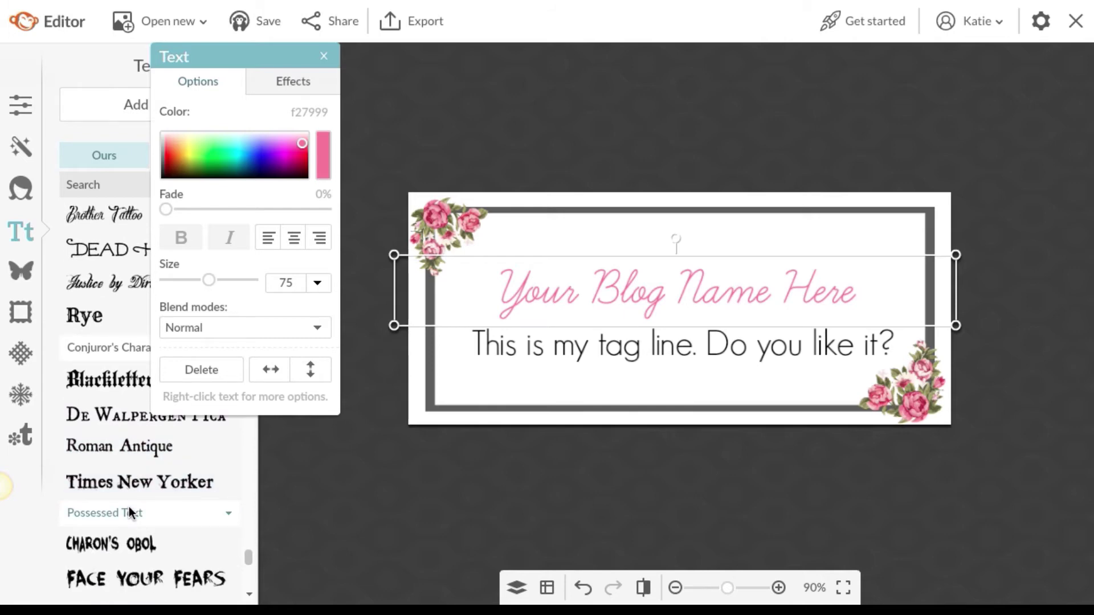
pyautogui.scroll(-1, 128, 508)
pyautogui.scroll(-1, 130, 511)
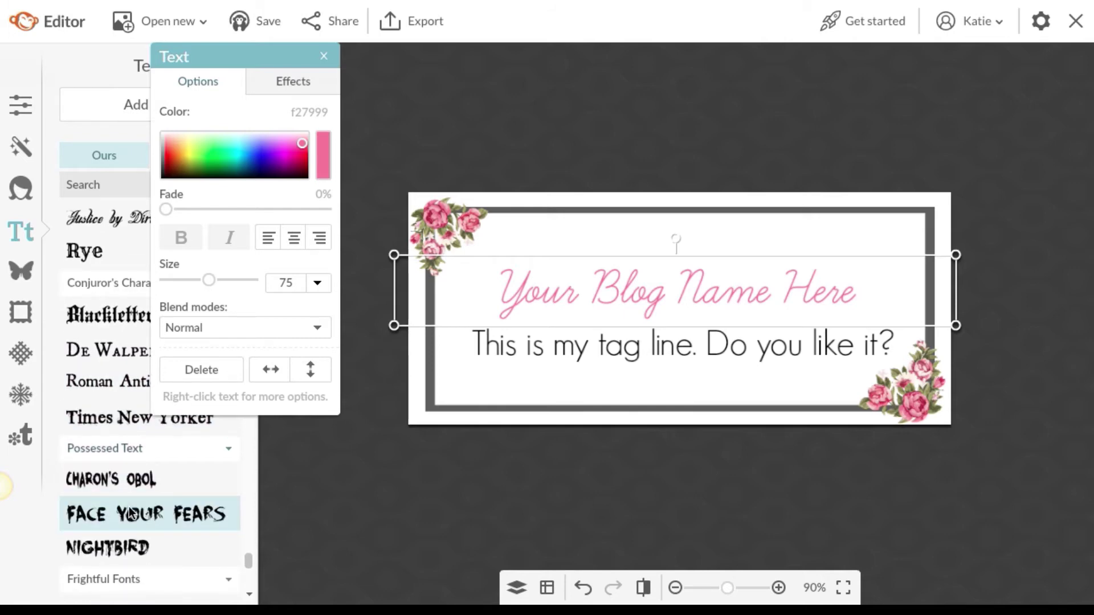
pyautogui.scroll(-3, 130, 513)
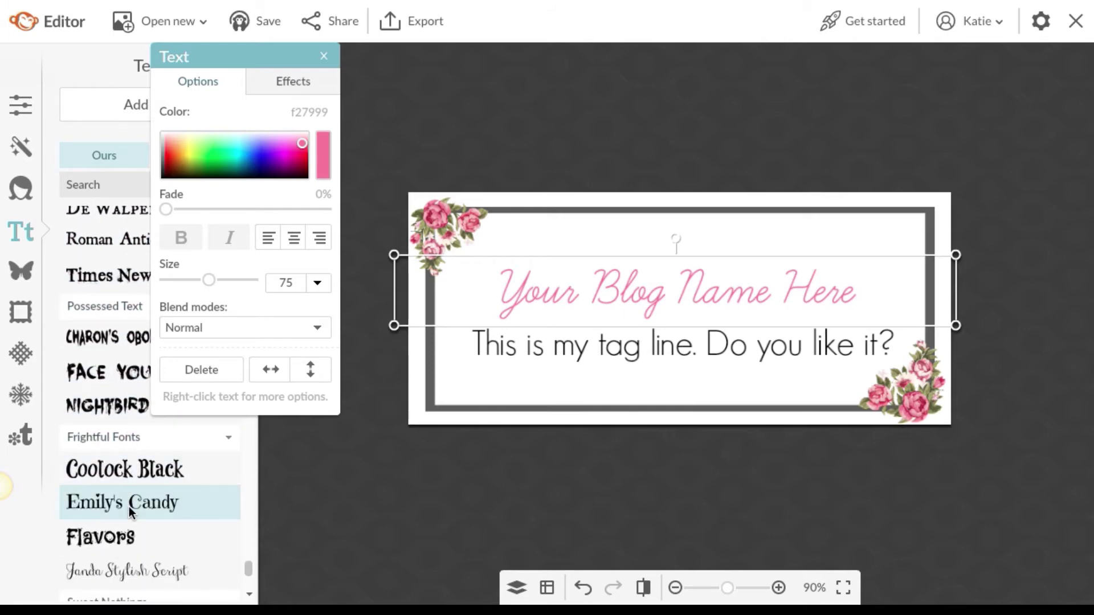
pyautogui.scroll(-2, 128, 507)
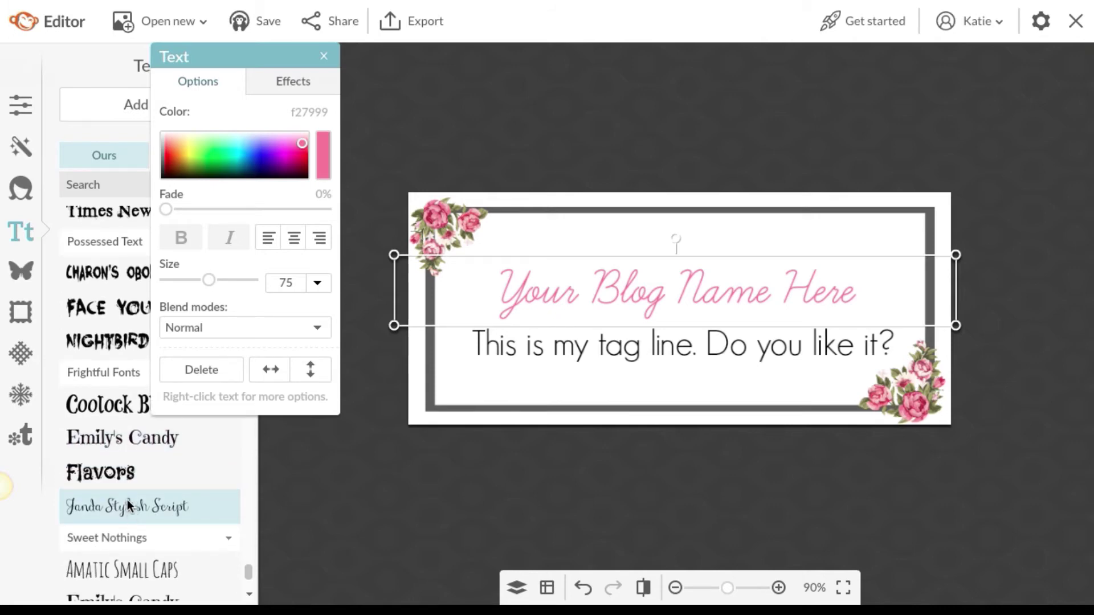
pyautogui.click(128, 443)
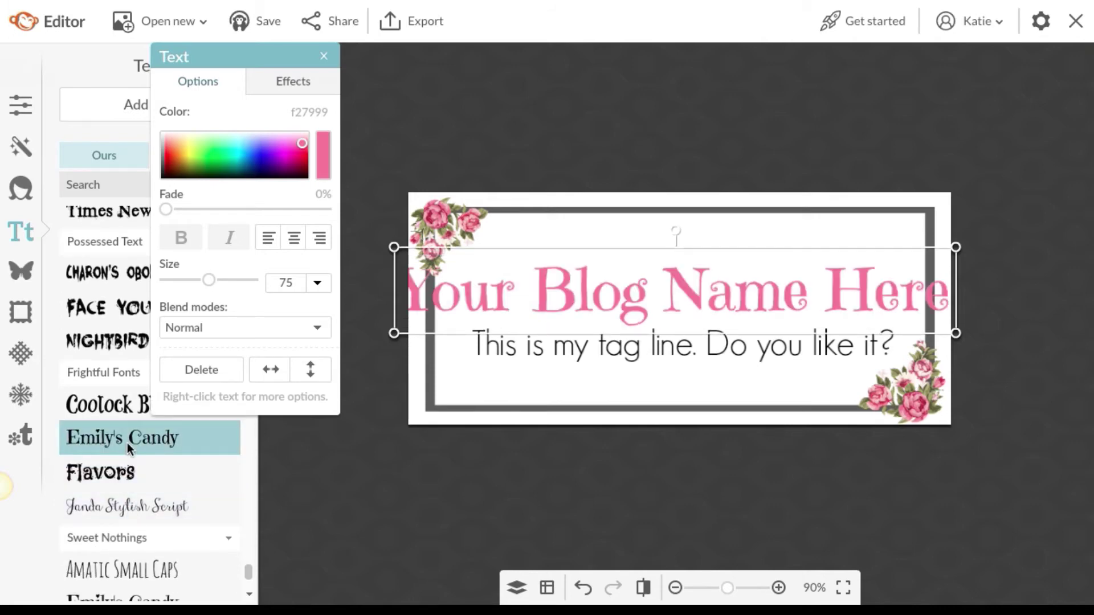
# Try the Sacramento and Scriptina Pro fonts from the Sweet Nothings group on the blog name
pyautogui.scroll(-3, 97, 485)
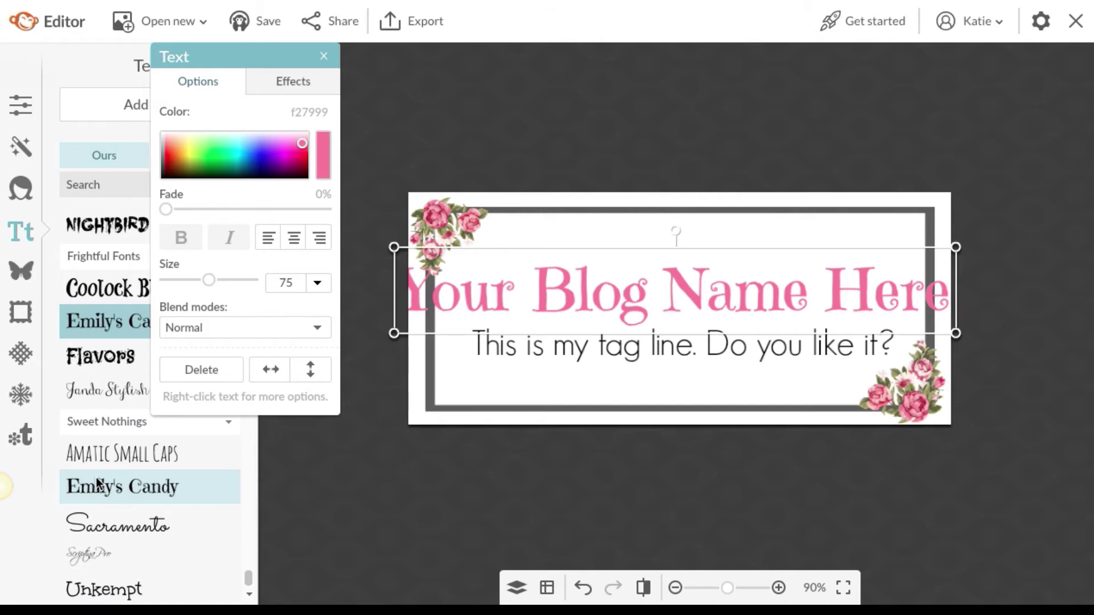
pyautogui.click(105, 516)
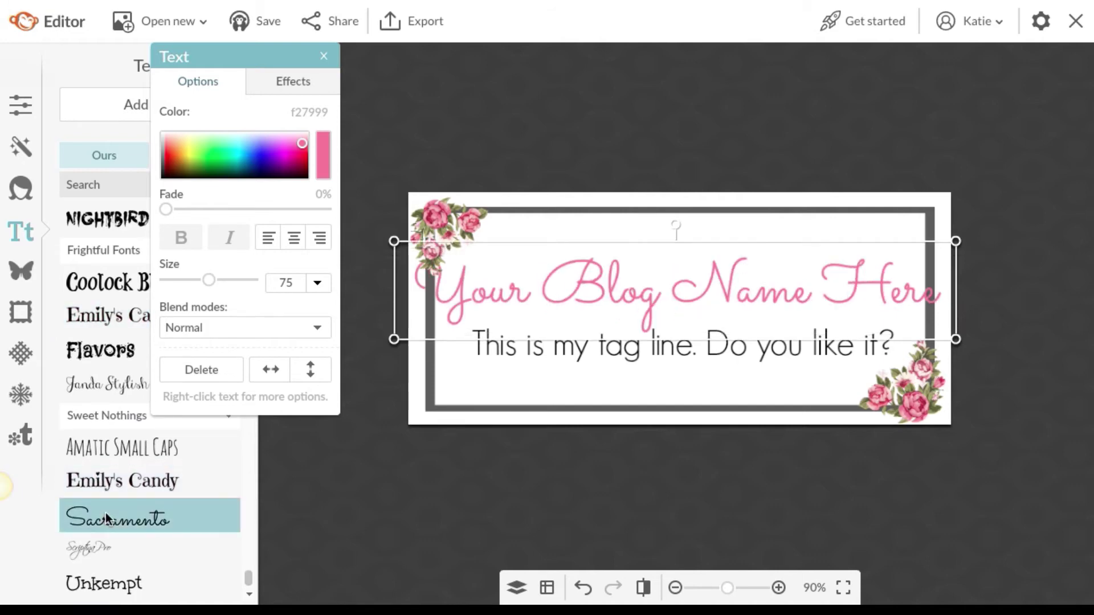
pyautogui.click(111, 547)
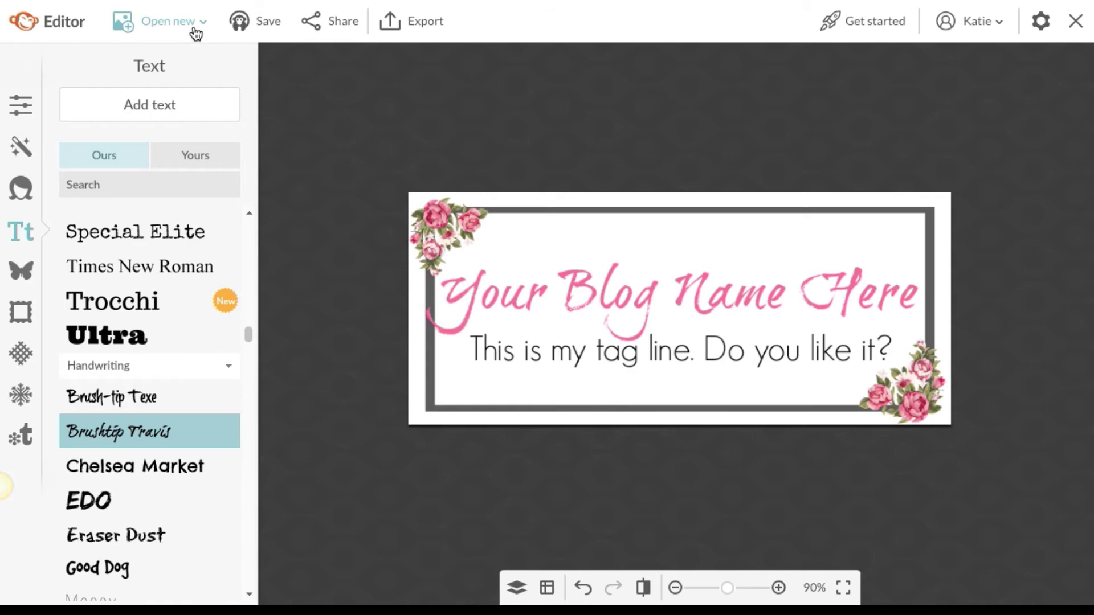
# Save the header design with the image name "My Logo"
pyautogui.click(254, 26)
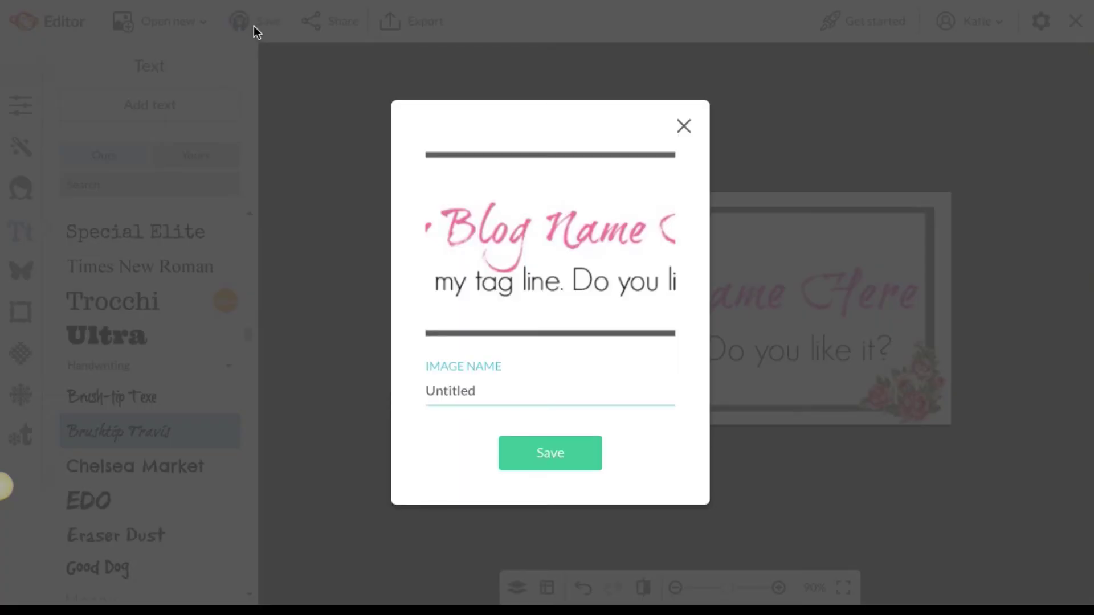
pyautogui.write('My Logo')
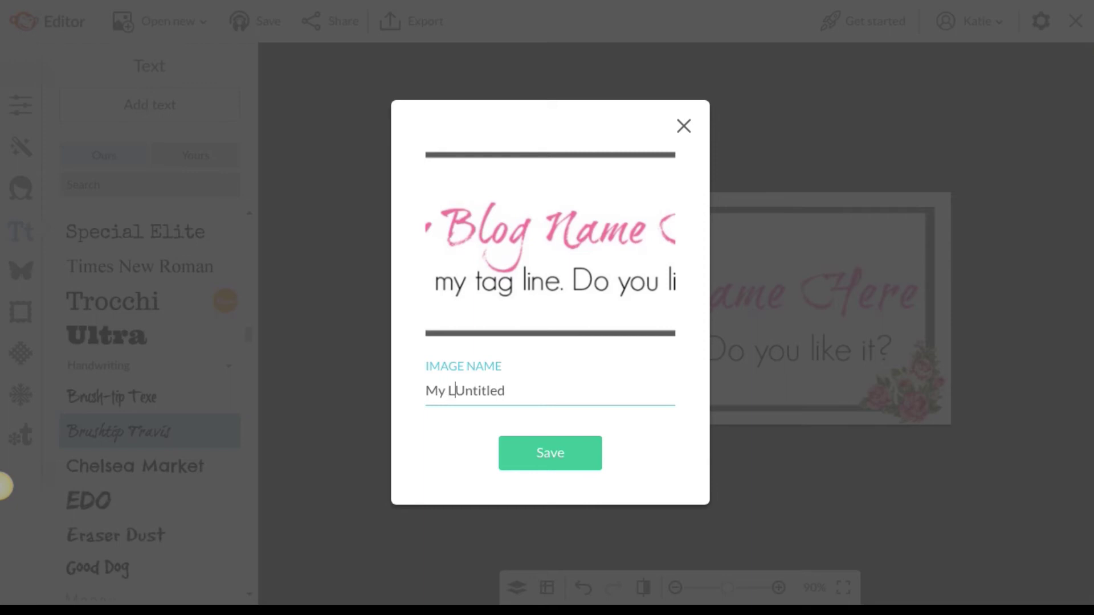
pyautogui.doubleClick(508, 391)
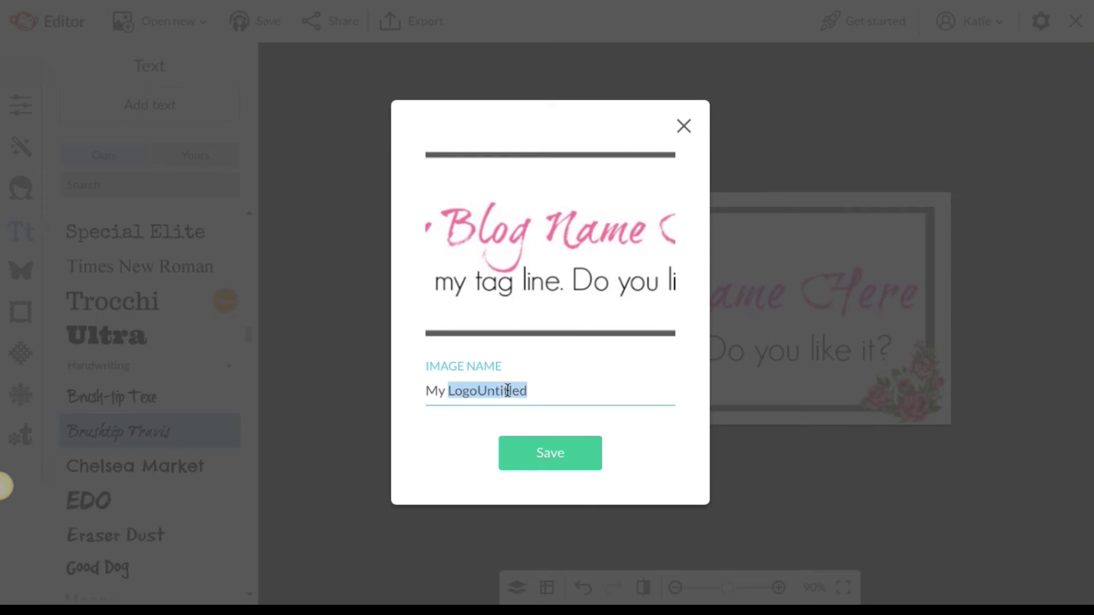
pyautogui.write('Logo')
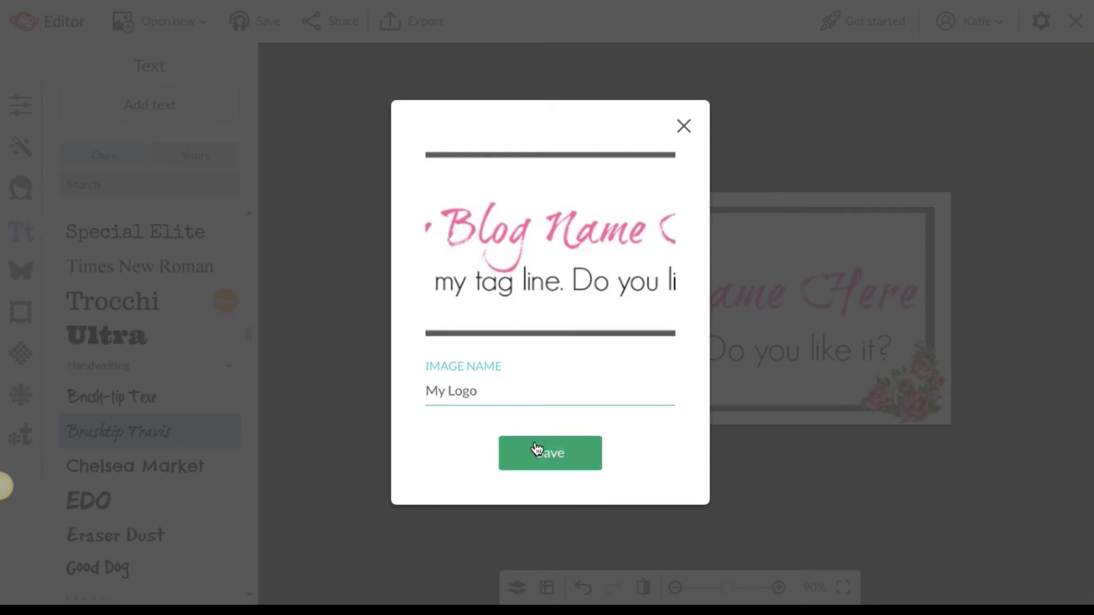
pyautogui.click(536, 450)
# Export the header design to the computer as a PNG named "My Logo" at 700 × 300 px
pyautogui.click(448, 27)
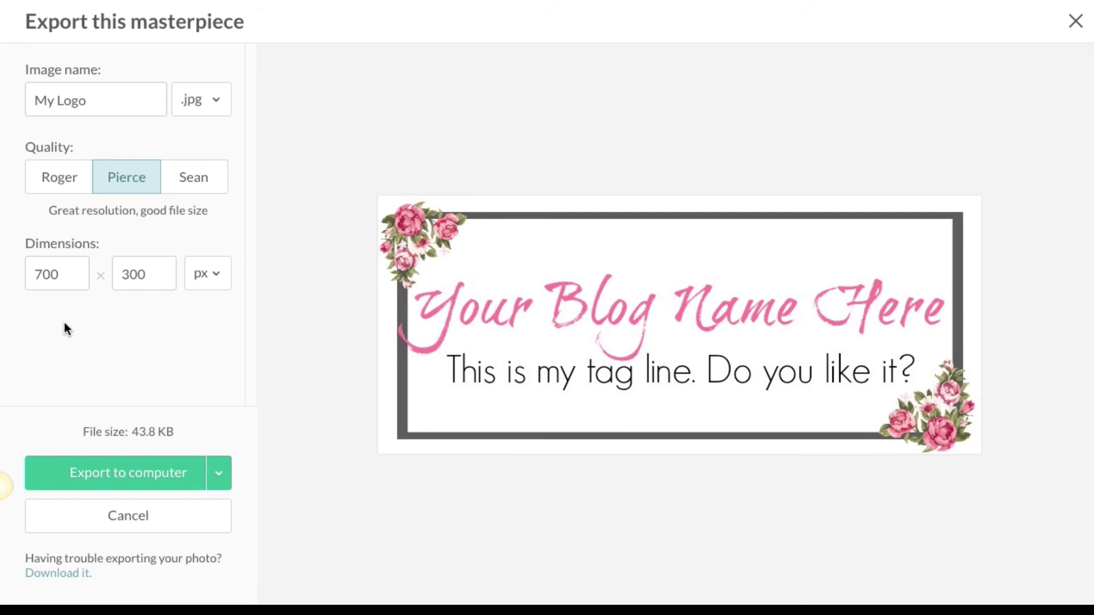
pyautogui.click(211, 107)
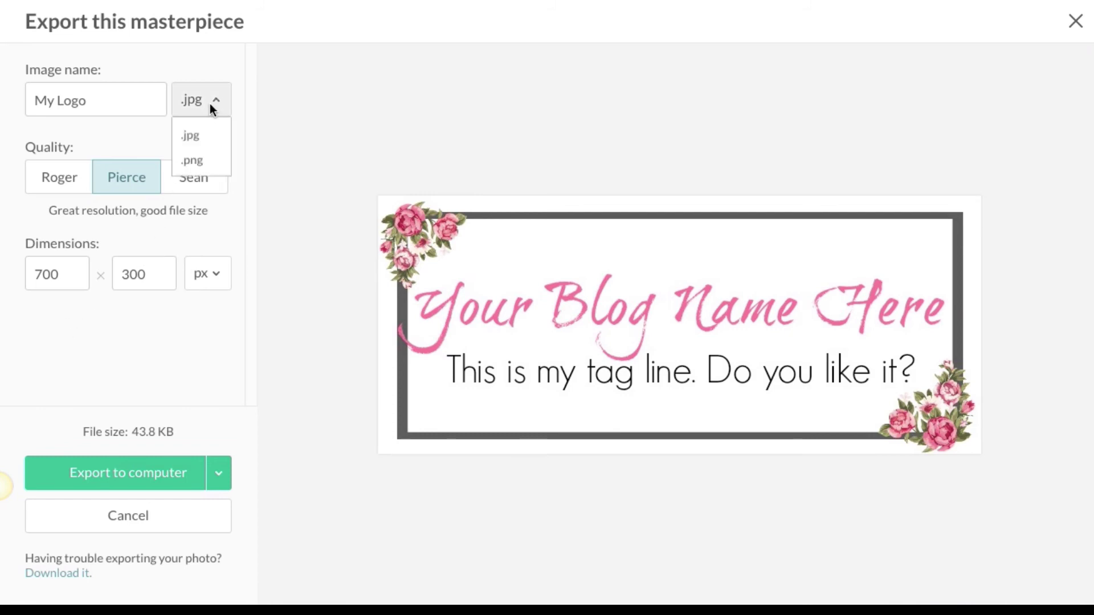
pyautogui.click(188, 168)
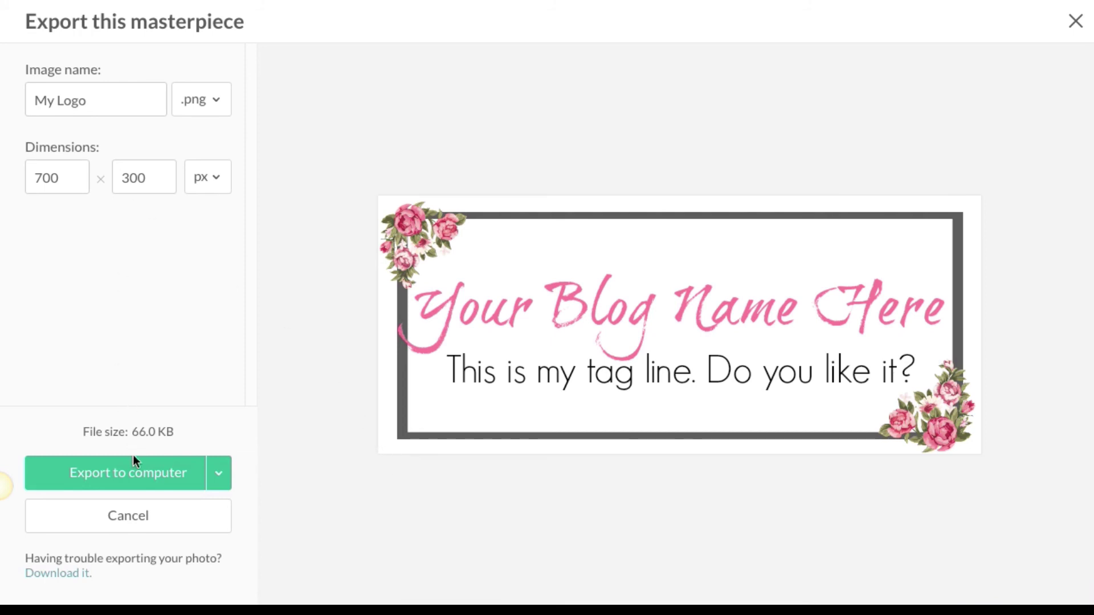
pyautogui.click(129, 472)
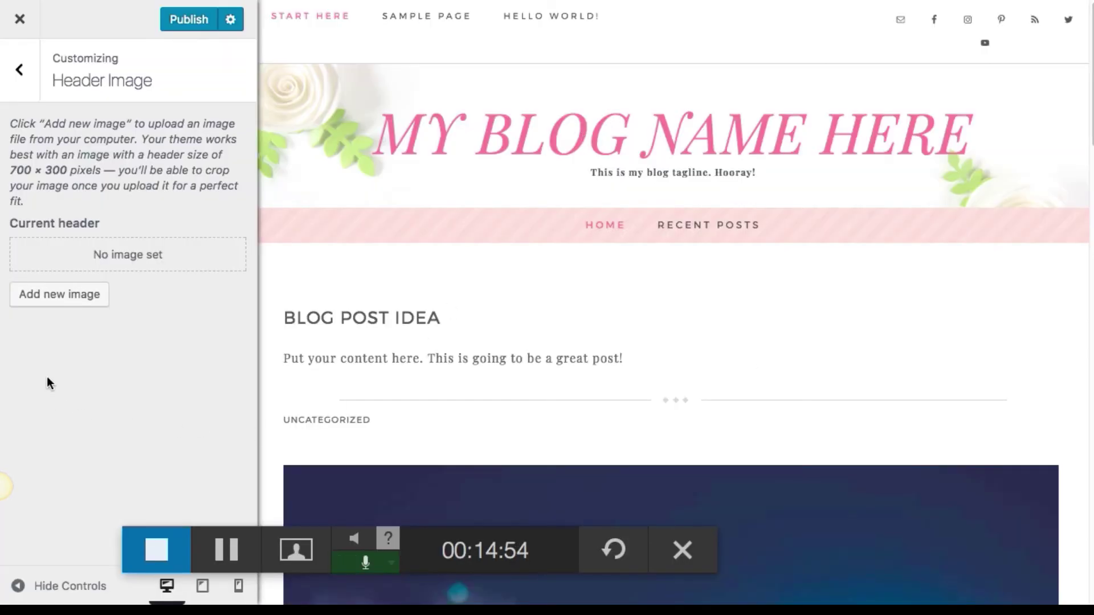
# In the WordPress Customizer, upload My-Logo.png as the site's header image, cropped to its full area, and publish the change
pyautogui.click(53, 295)
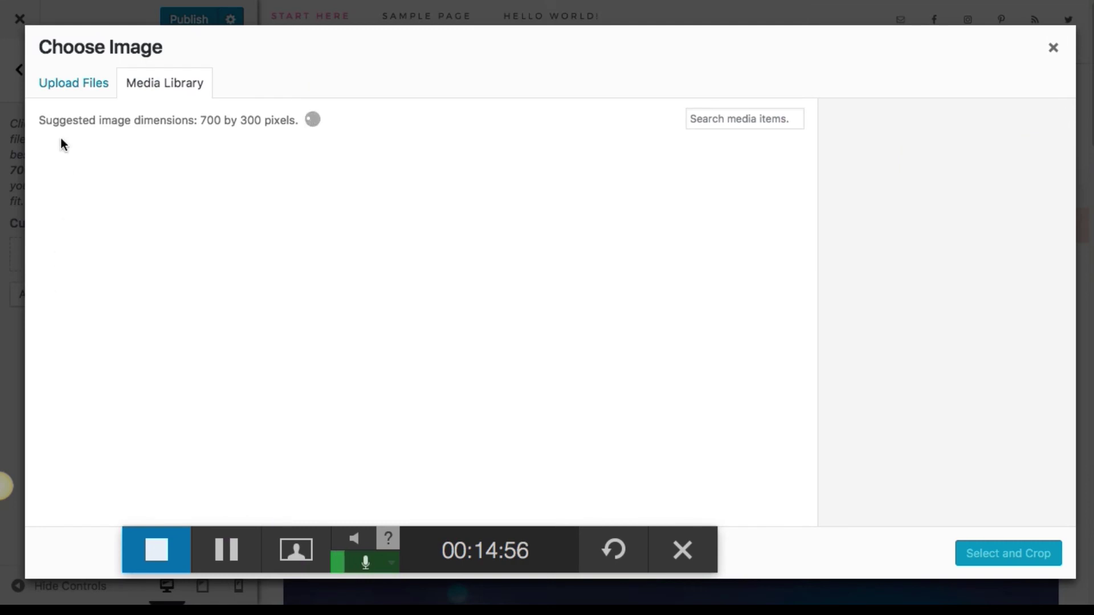
pyautogui.click(67, 86)
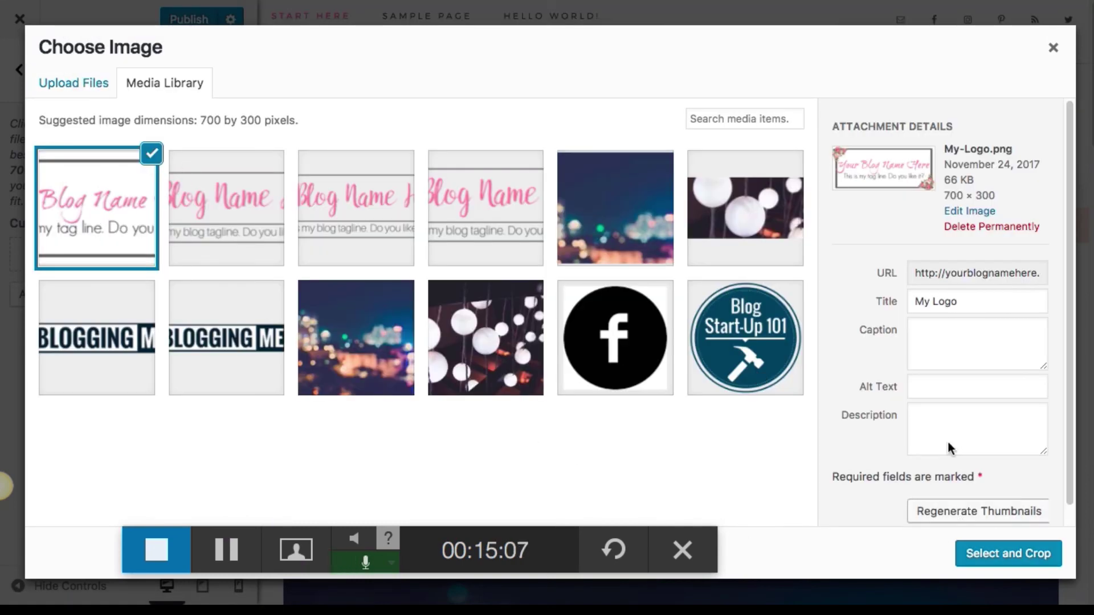
pyautogui.click(1008, 554)
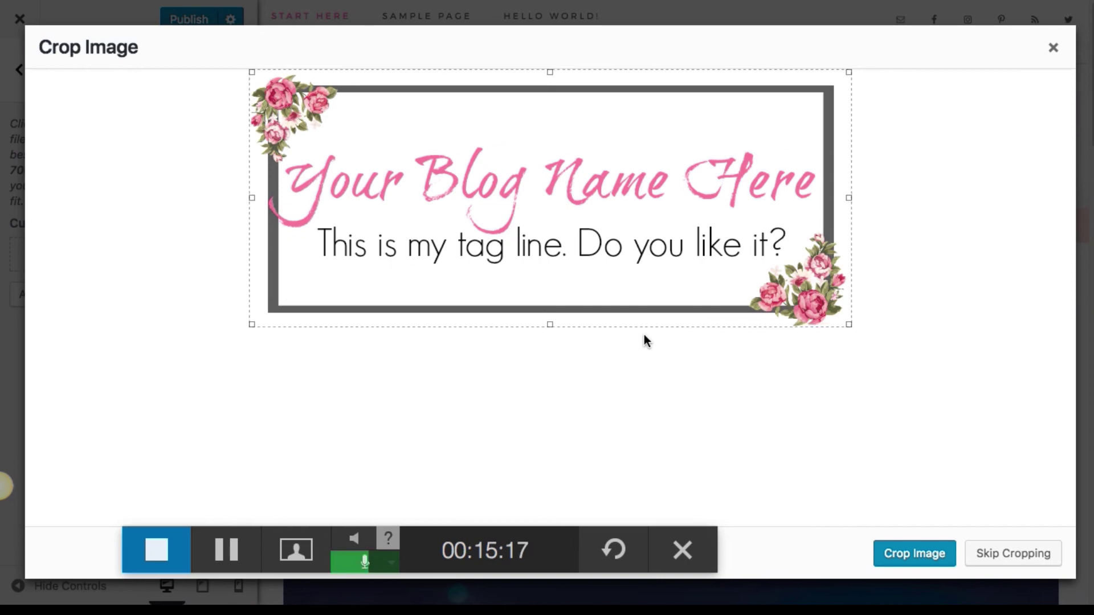
pyautogui.click(948, 557)
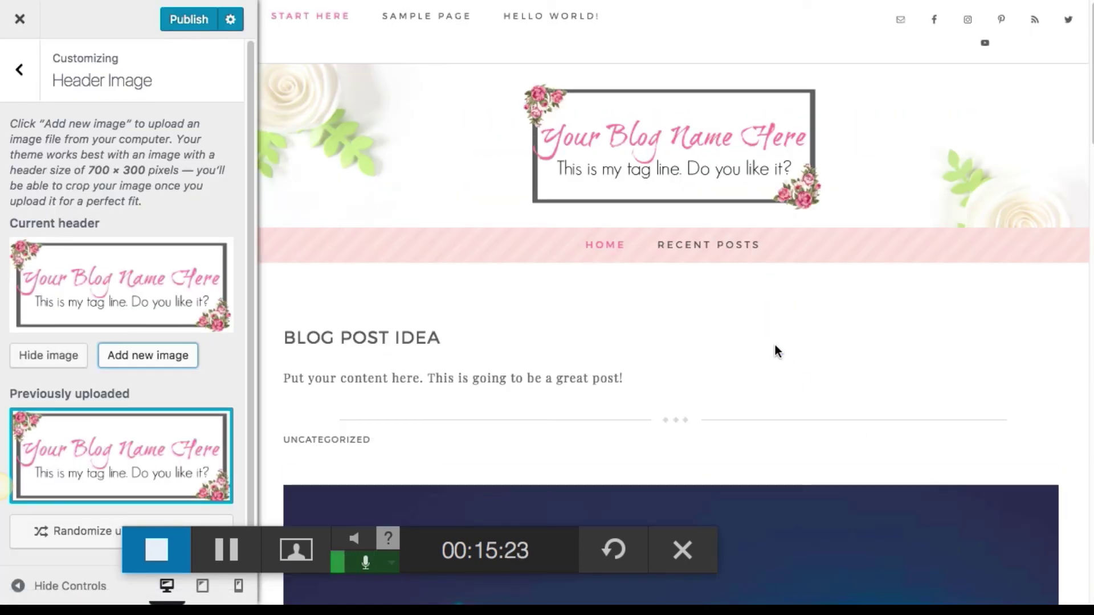
pyautogui.click(184, 19)
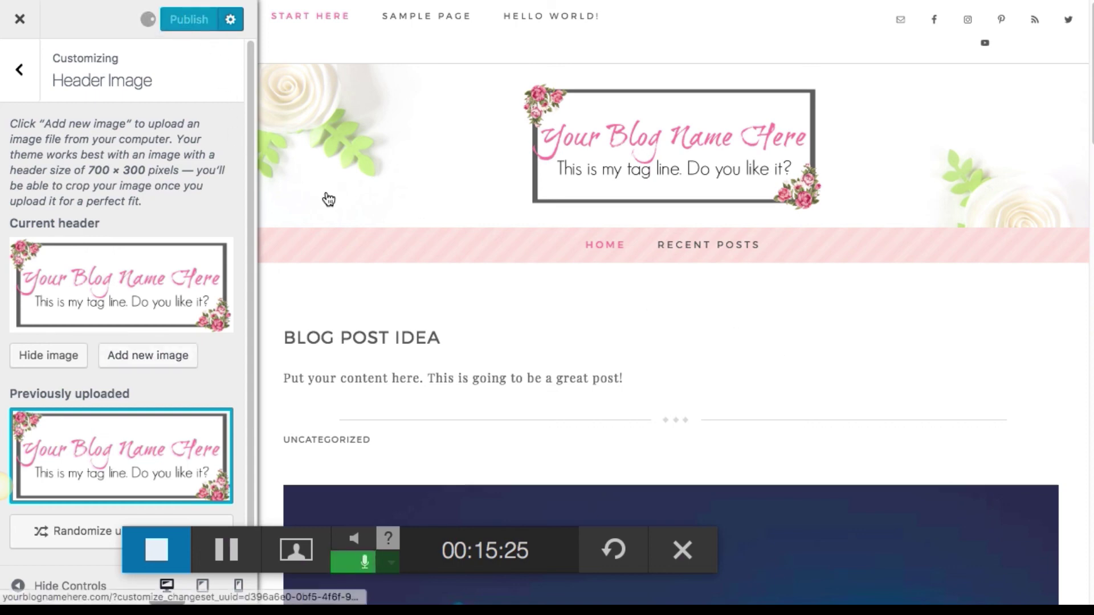